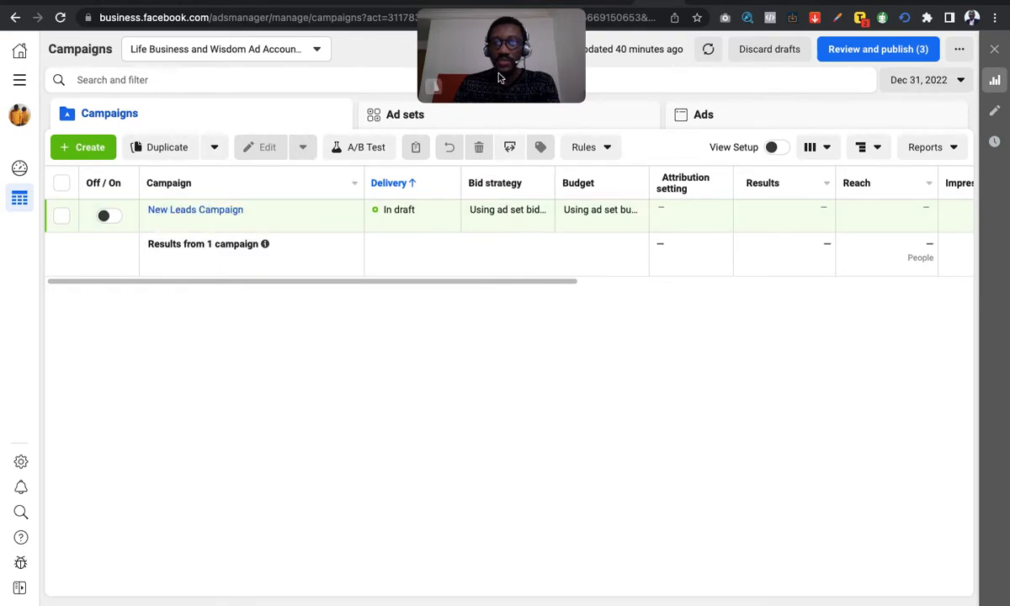
pyautogui.moveTo(521, 190)
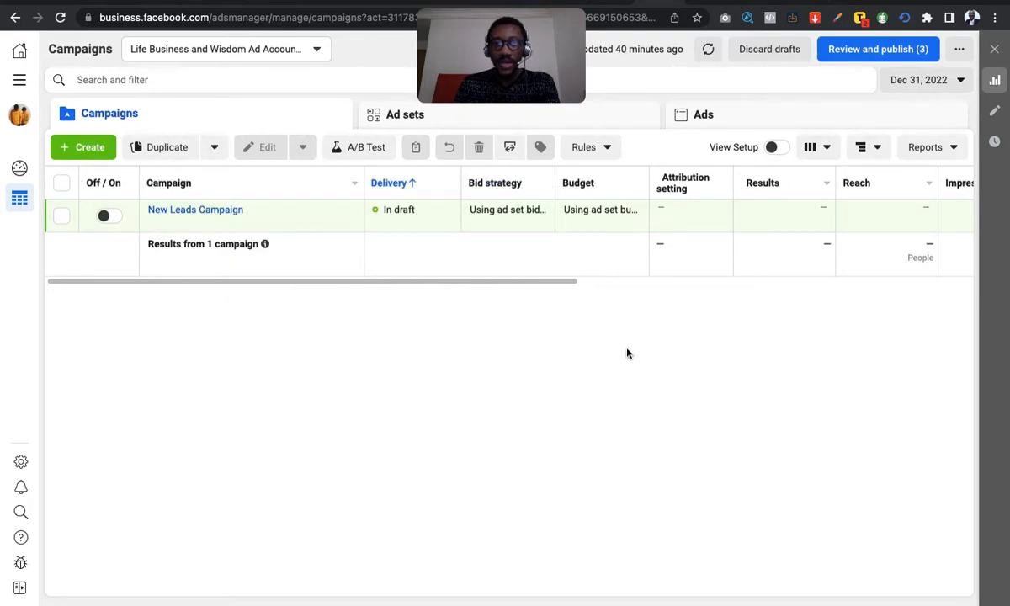
pyautogui.moveTo(516, 18); pyautogui.dragTo(519, 34)
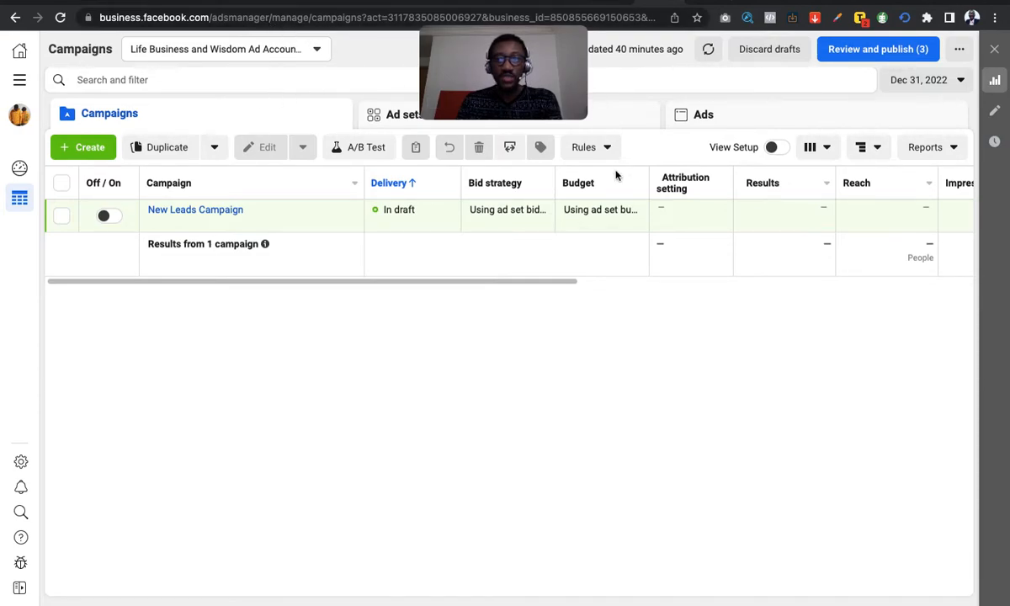
# - View the full list of available ad accounts, keeping the Life Business and Wisdom ad account selected
pyautogui.click(318, 52)
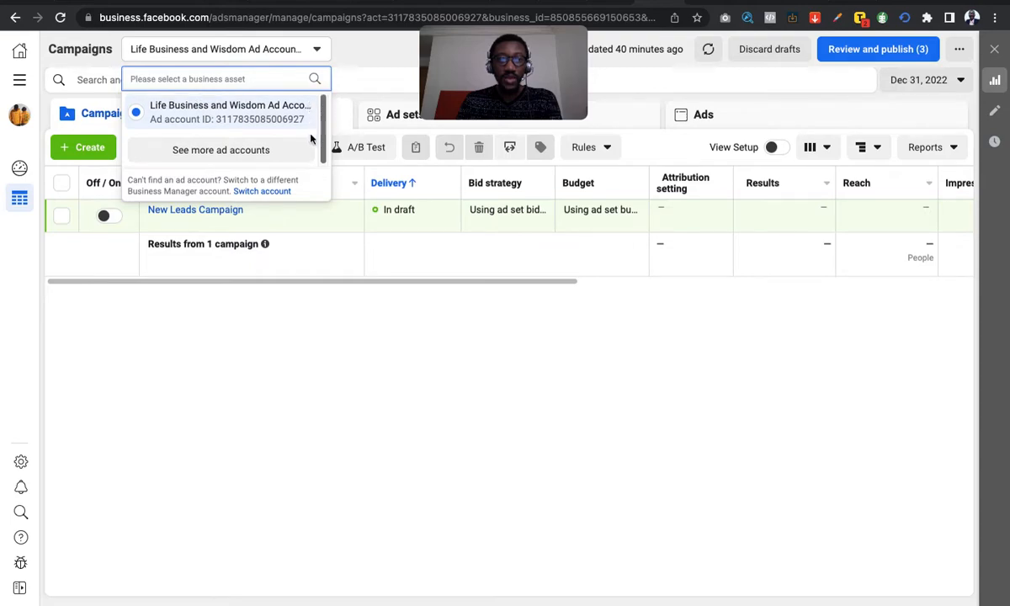
pyautogui.click(235, 153)
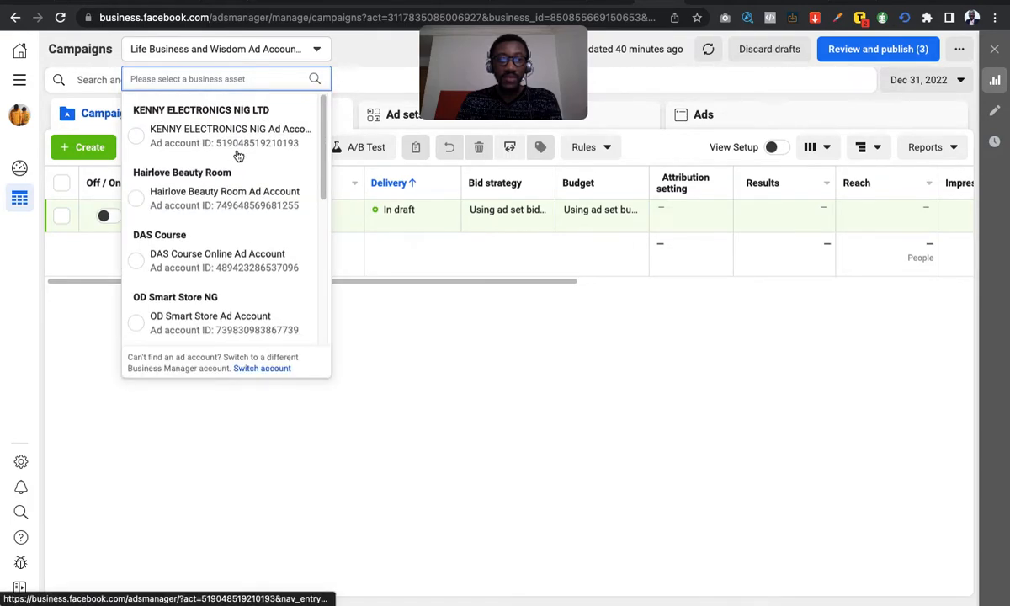
pyautogui.click(330, 48)
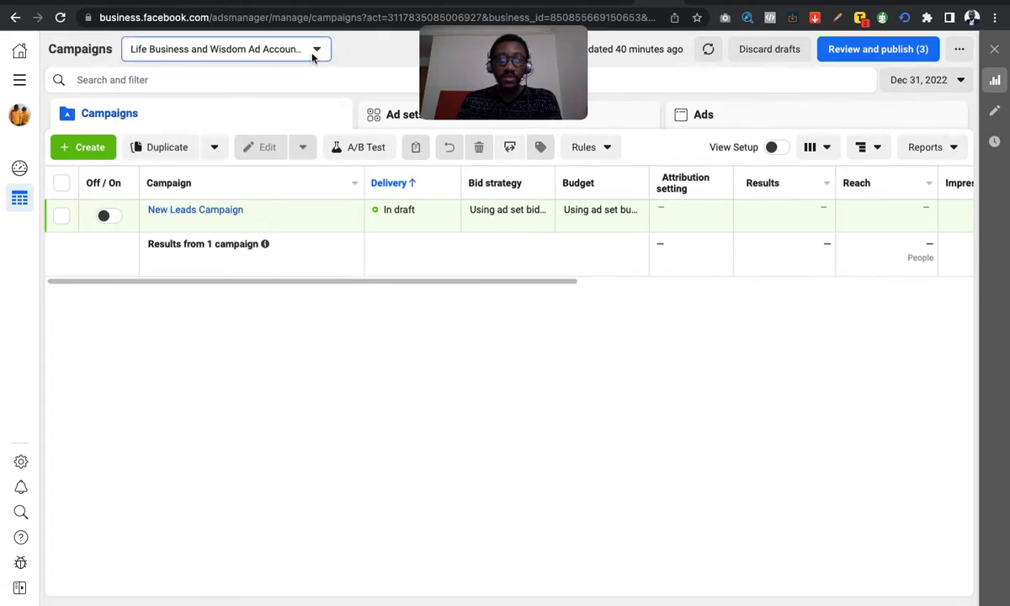
# - Create a new campaign with the Sales objective and continue to its setup
pyautogui.moveTo(446, 49); pyautogui.dragTo(70, 515)
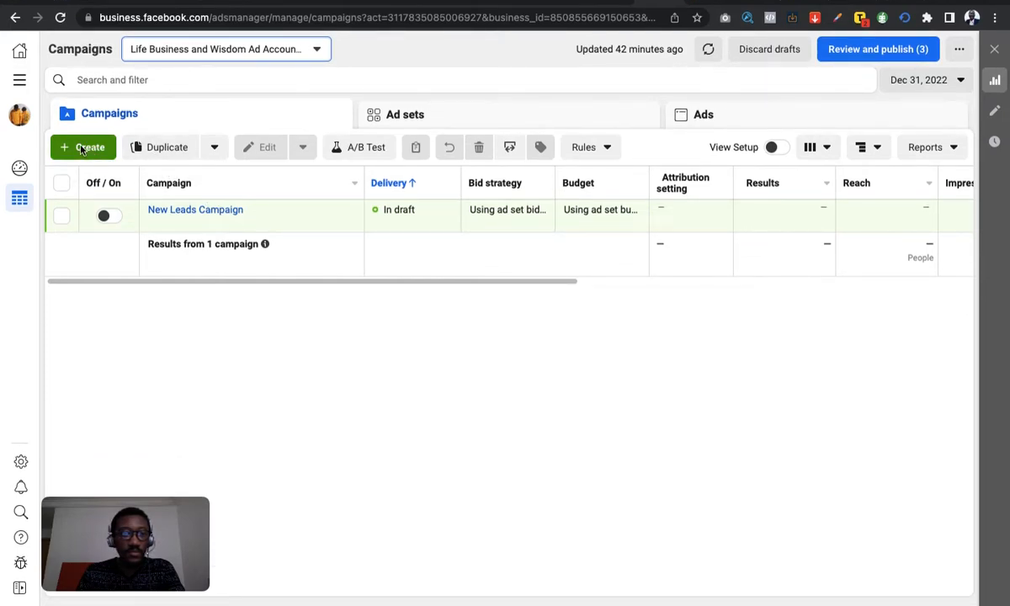
pyautogui.click(80, 148)
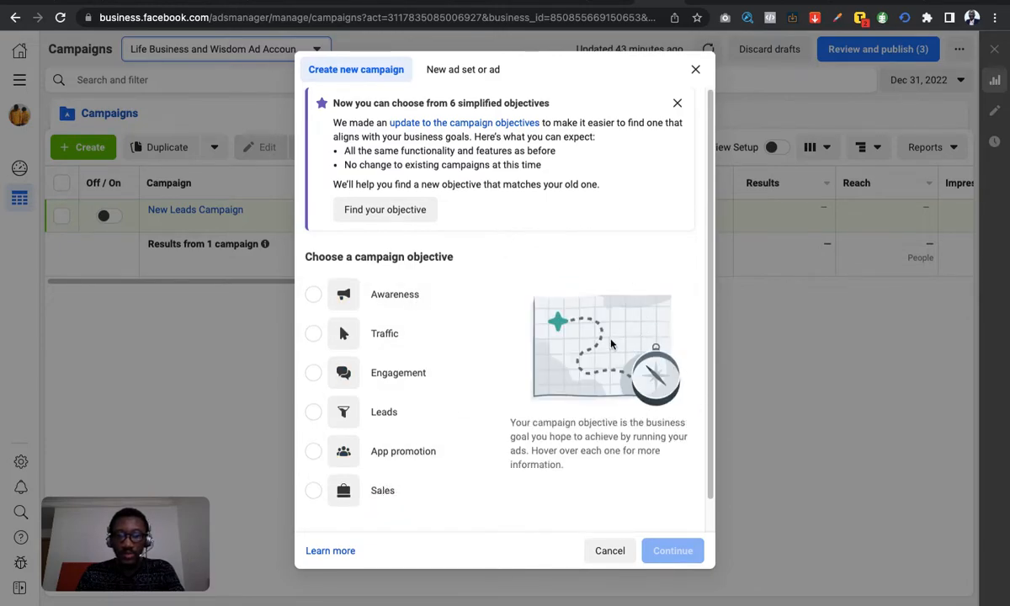
pyautogui.click(314, 494)
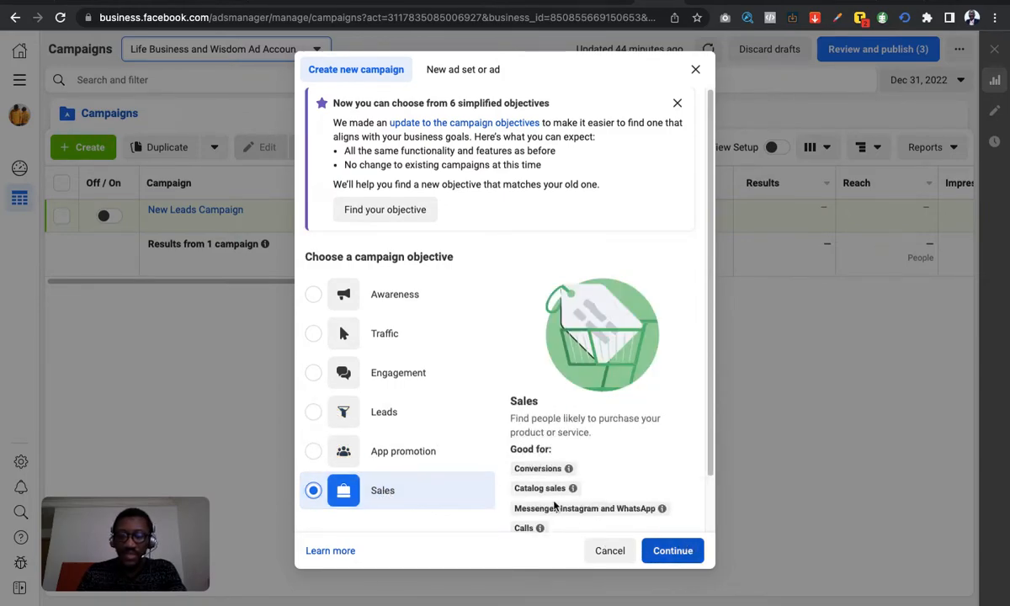
pyautogui.click(683, 558)
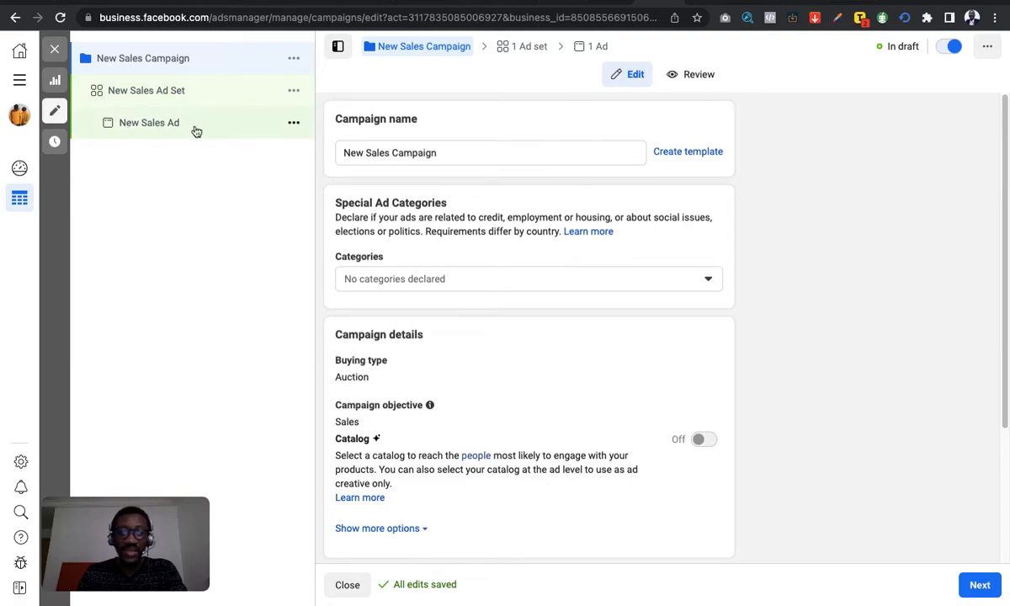
# - Review the campaign-level settings, from special ad categories to the Advantage campaign budget, and take a brief look at the ad set level
pyautogui.scroll(-1, 399, 245)
pyautogui.scroll(-1, 399, 244)
pyautogui.scroll(2, 412, 243)
pyautogui.scroll(-2, 446, 248)
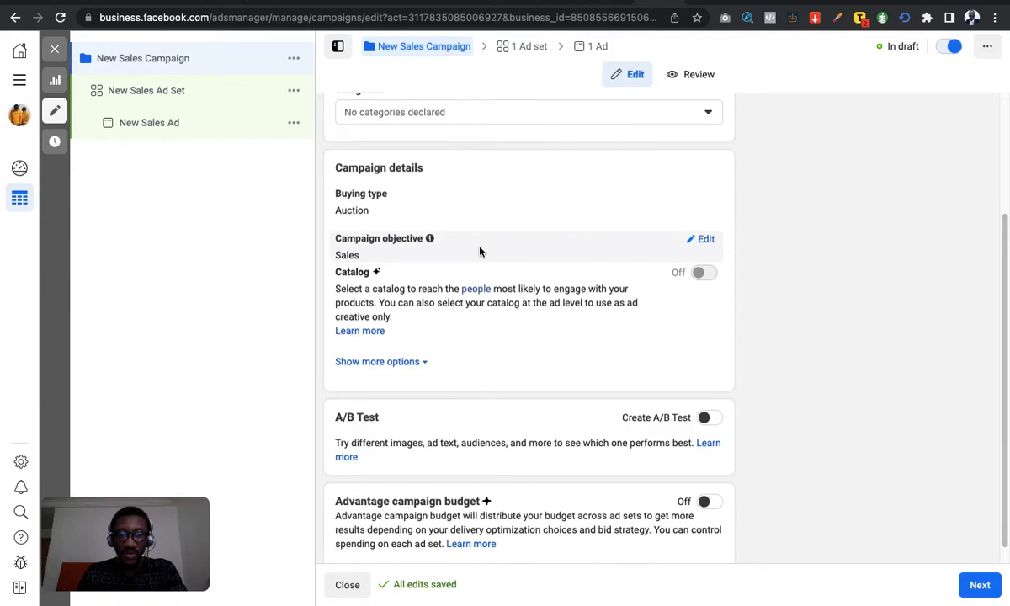
pyautogui.scroll(-1, 480, 251)
pyautogui.scroll(3, 480, 250)
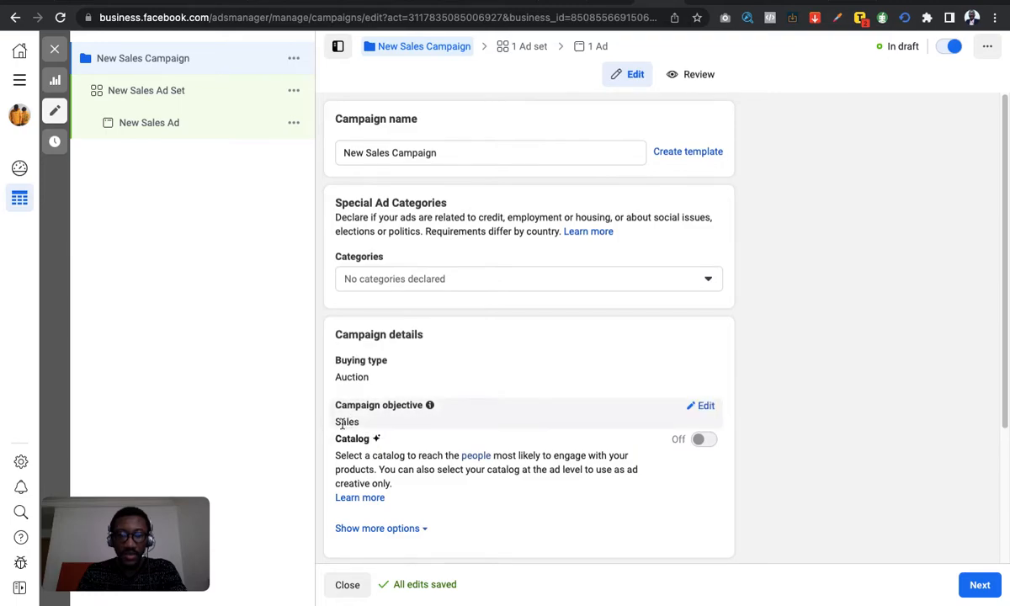
pyautogui.scroll(-2, 587, 393)
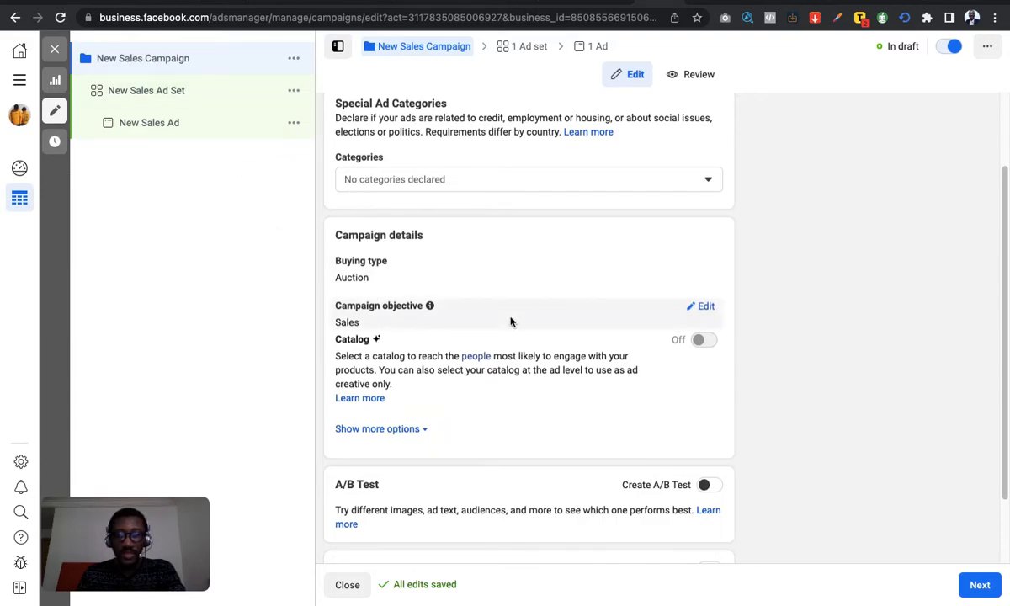
pyautogui.scroll(-1, 471, 311)
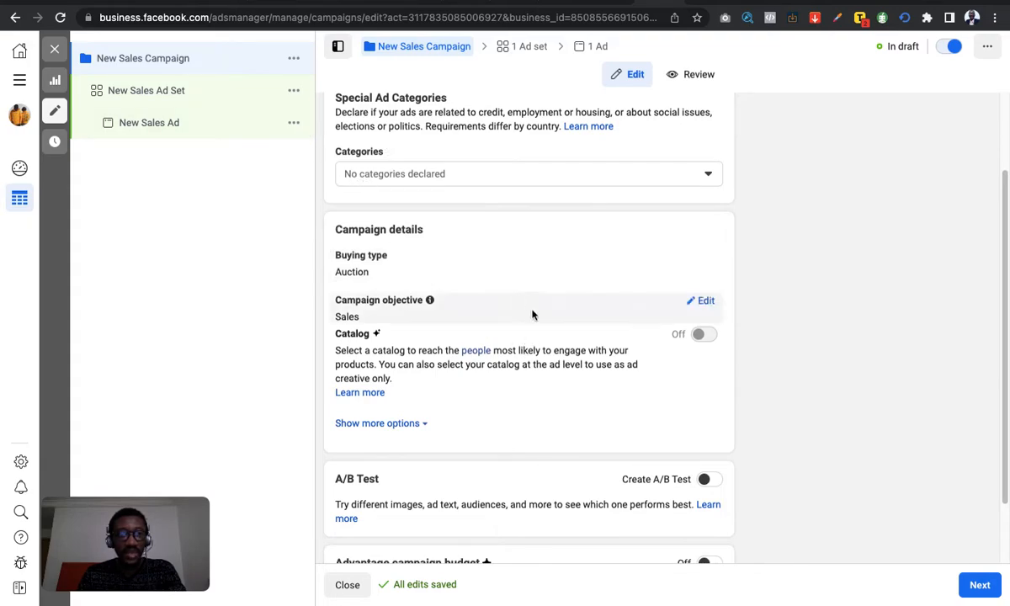
pyautogui.click(140, 95)
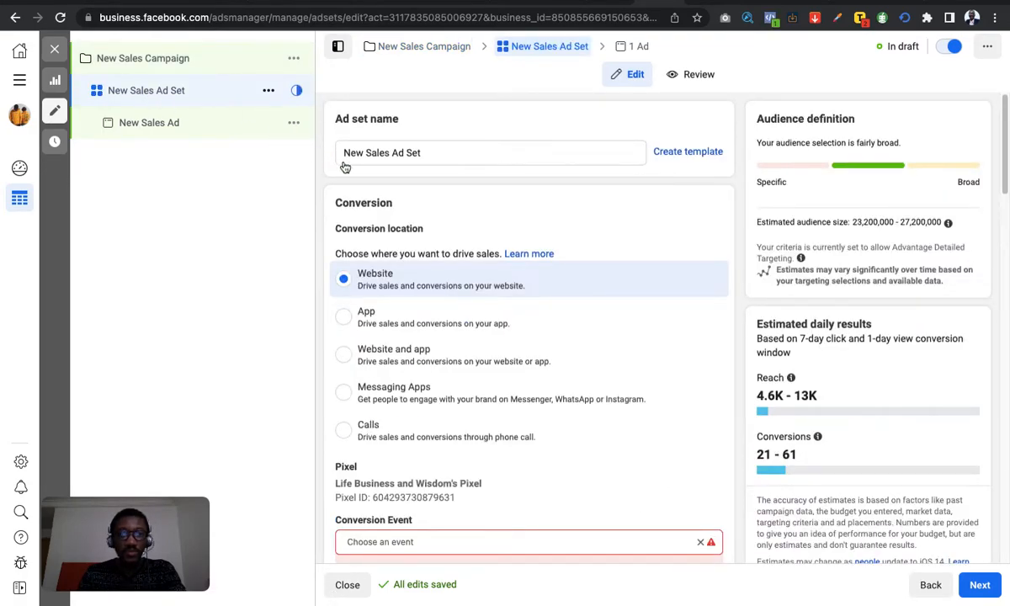
pyautogui.click(148, 62)
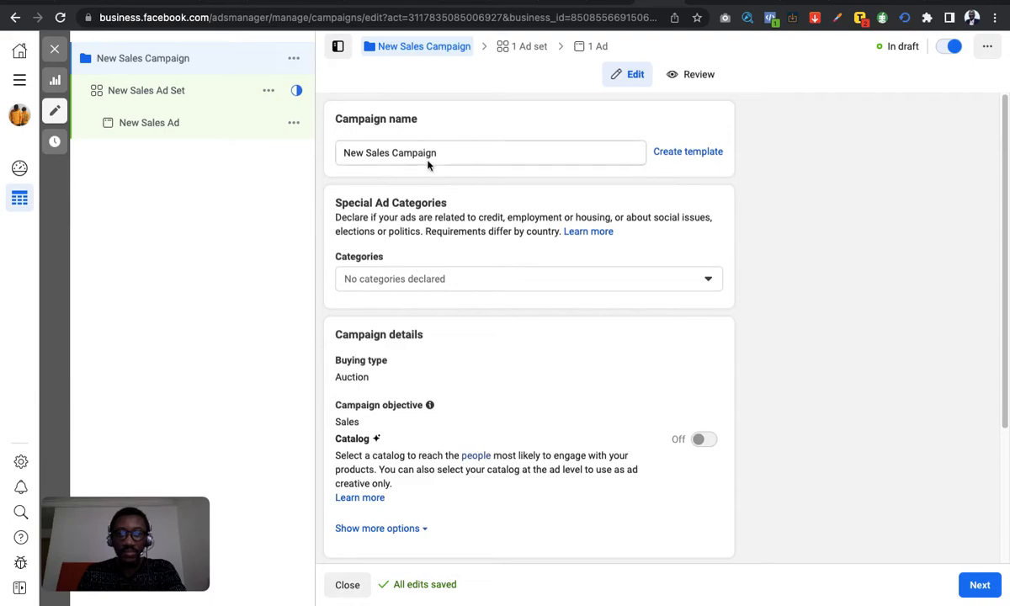
# - Rename the campaign as "Food Sales Campaign June 19"
pyautogui.click(471, 155)
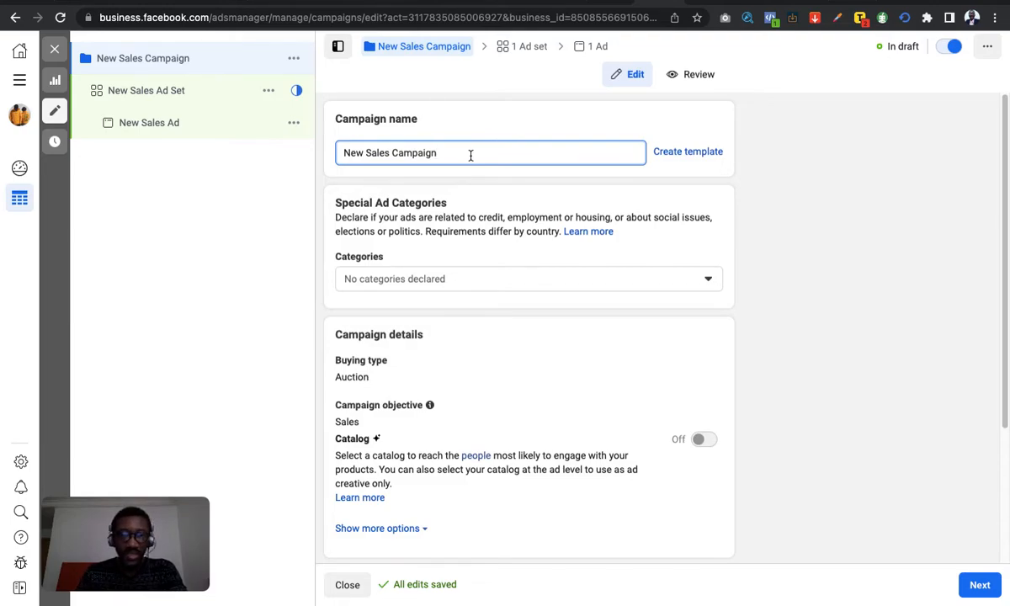
pyautogui.doubleClick(354, 152)
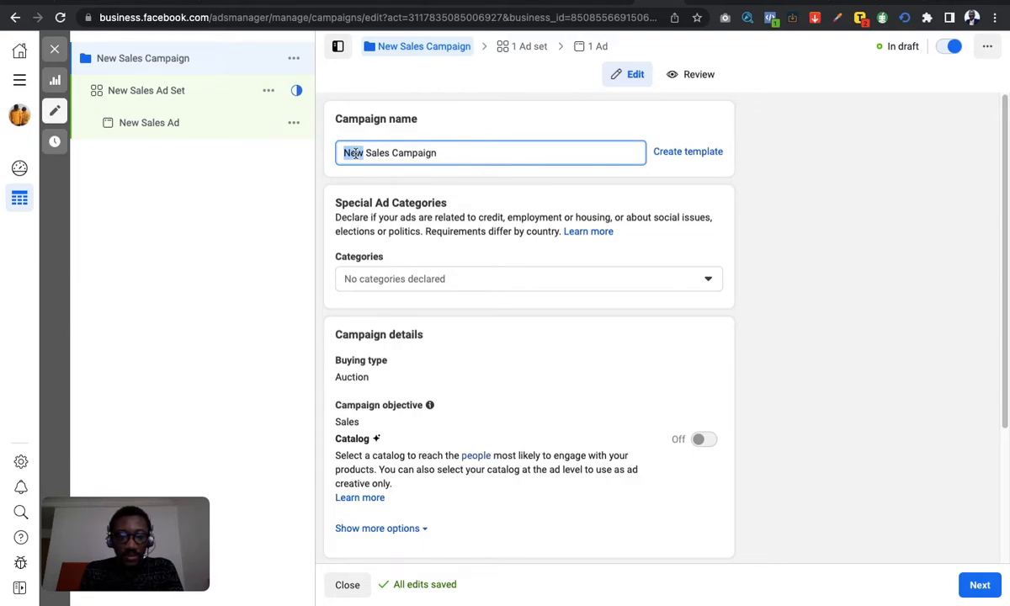
pyautogui.write('Foo')
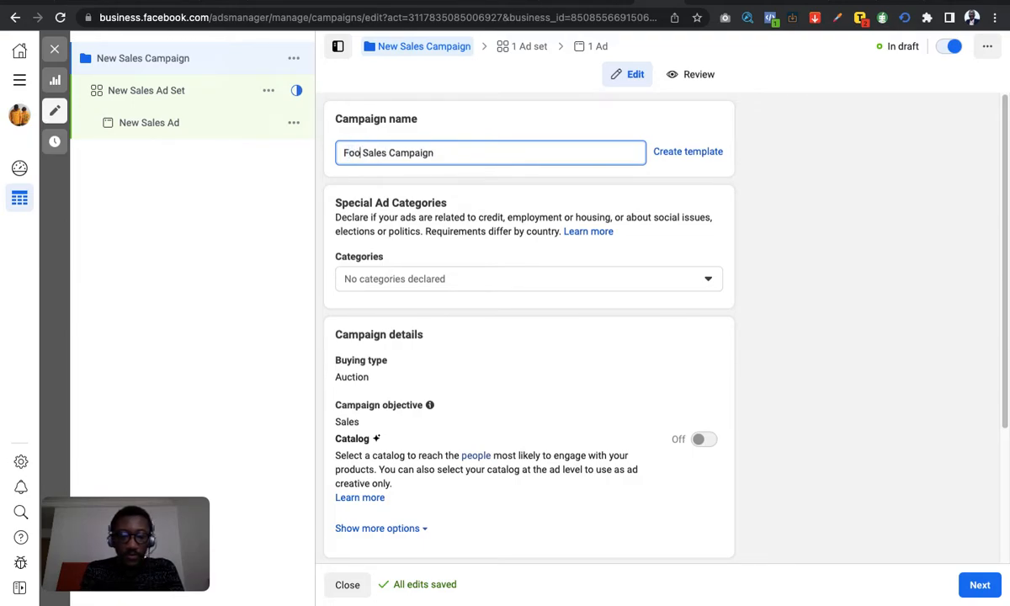
pyautogui.write('d')
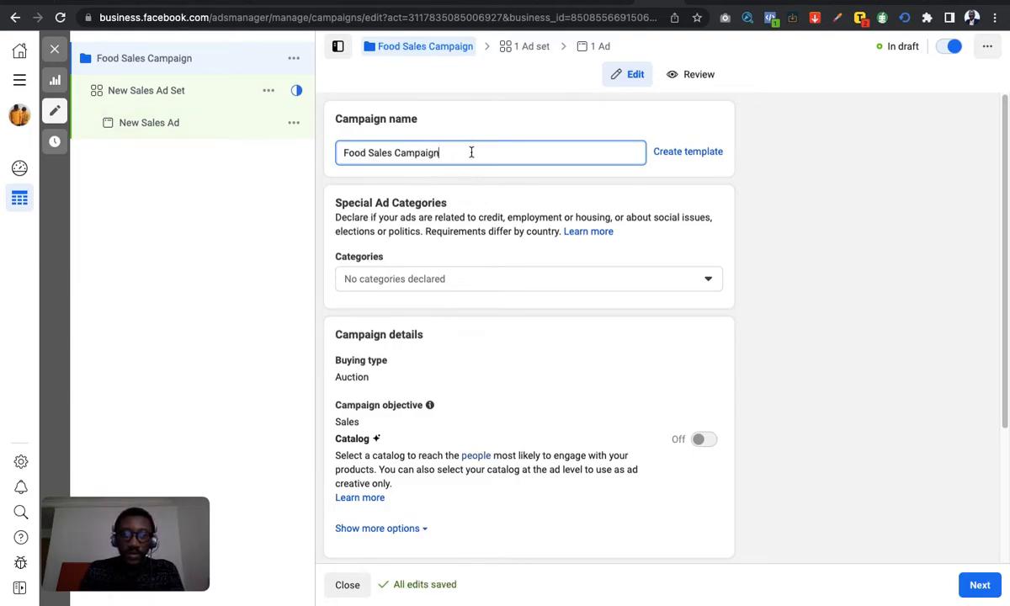
pyautogui.write(' Ju')
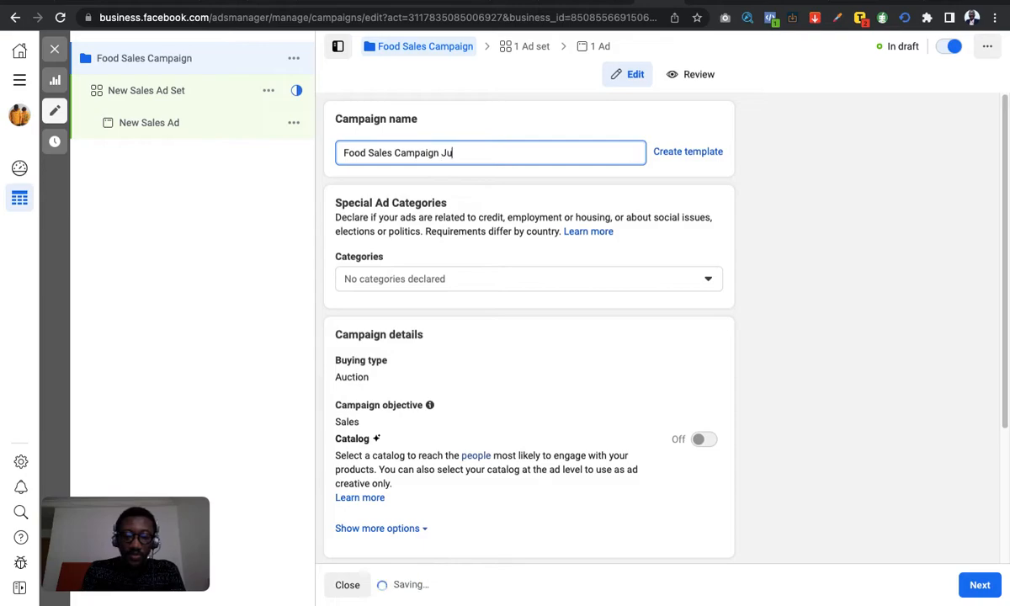
pyautogui.write('ne 19')
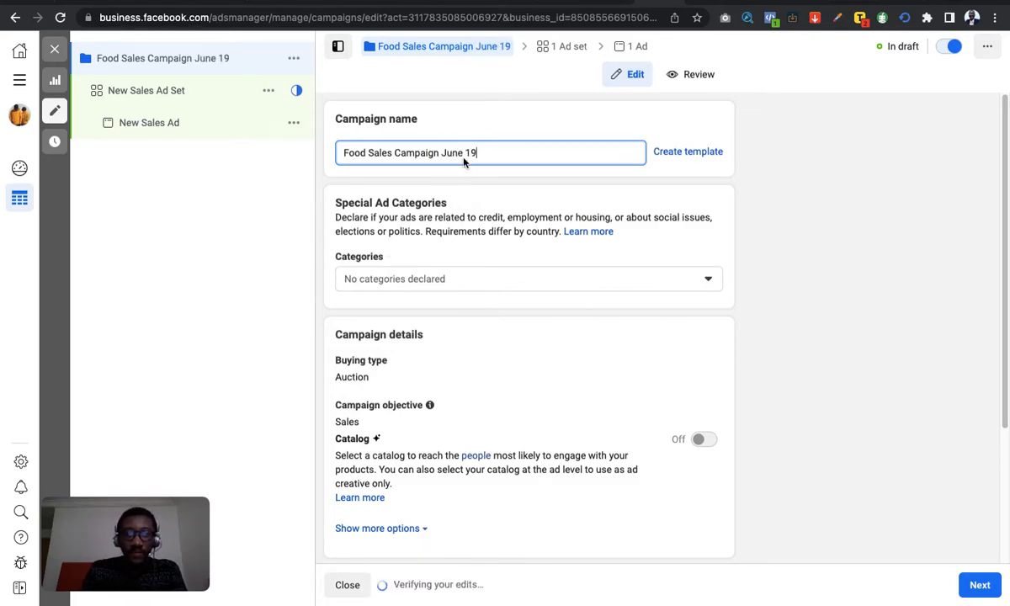
# - Open the New Sales Ad Set and examine its conversion location options, pixel and conversion event settings
pyautogui.click(165, 92)
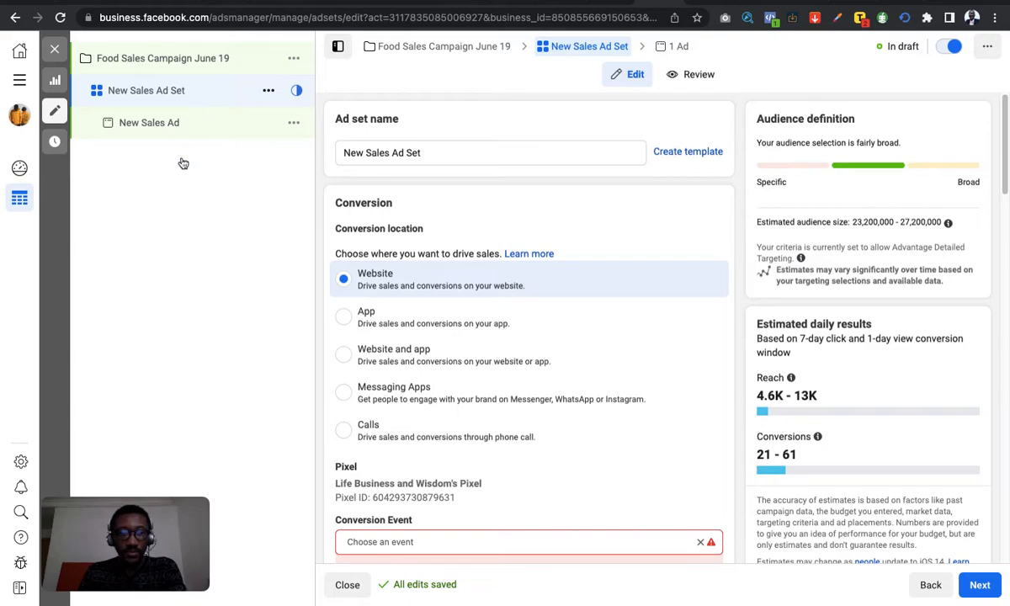
pyautogui.moveTo(169, 520); pyautogui.dragTo(266, 191)
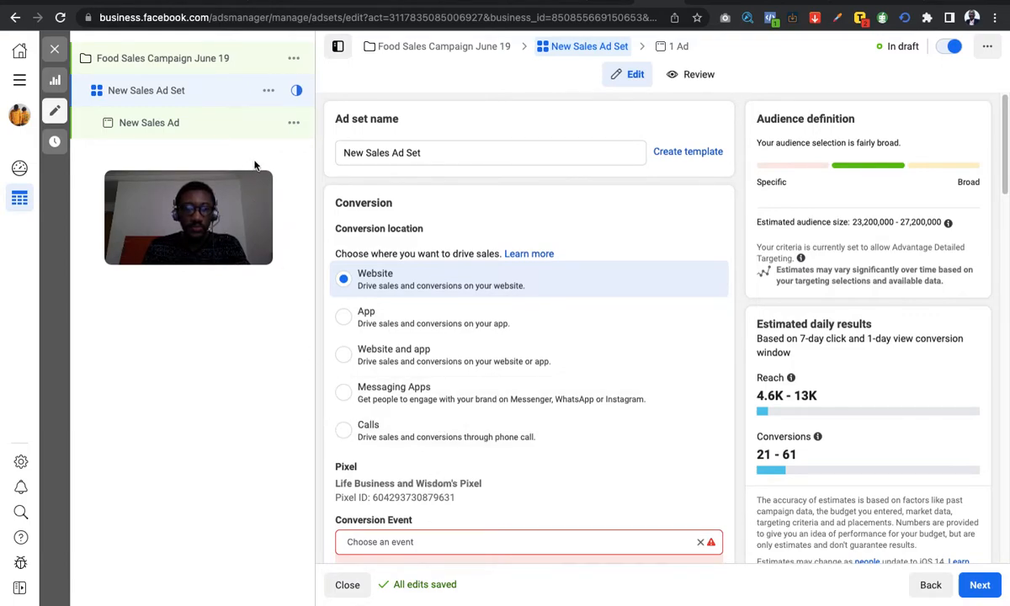
pyautogui.moveTo(259, 176); pyautogui.dragTo(147, 545)
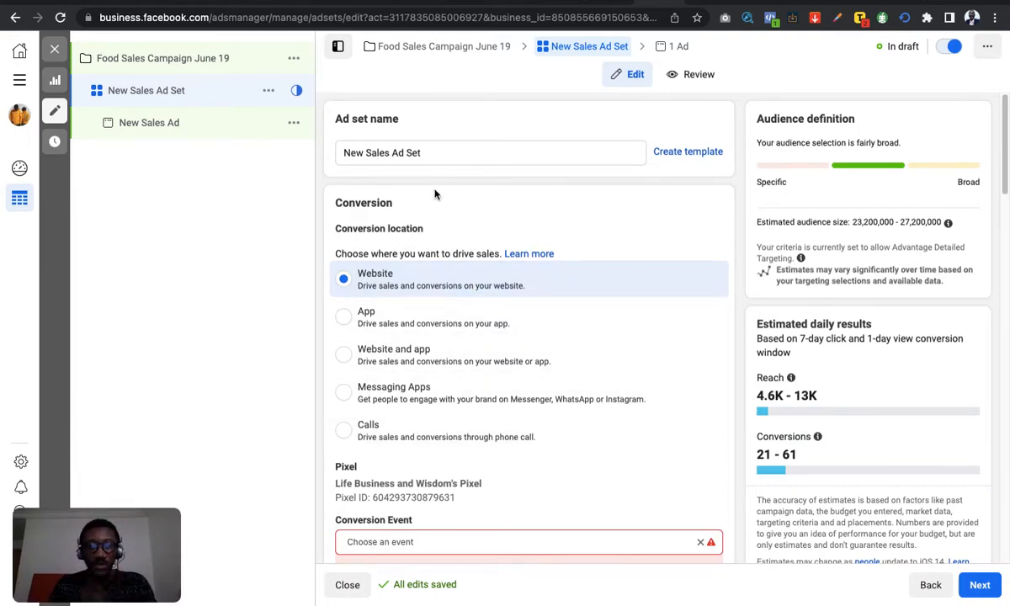
pyautogui.scroll(-1, 468, 266)
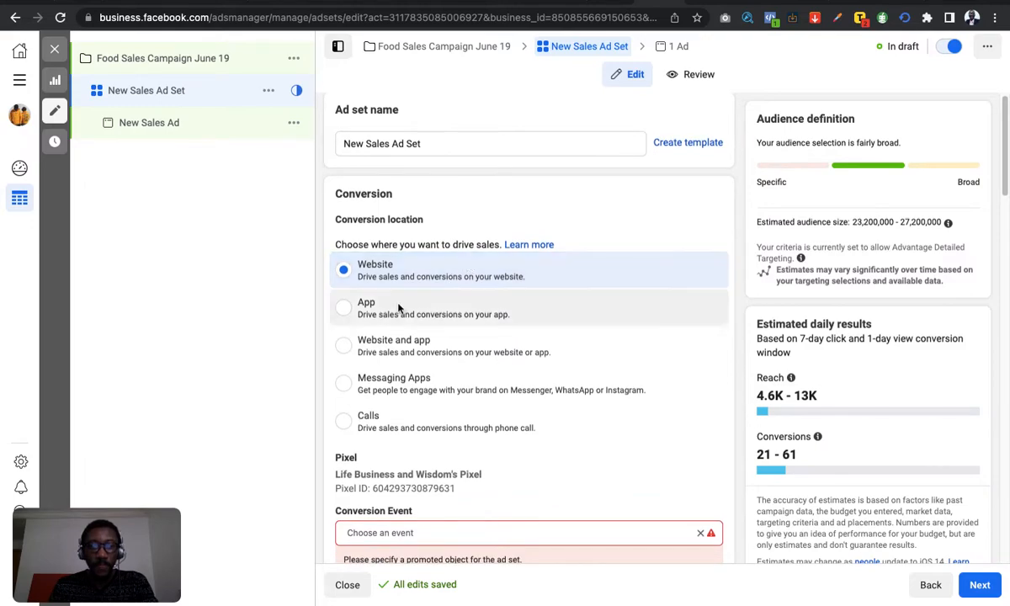
pyautogui.scroll(-2, 337, 278)
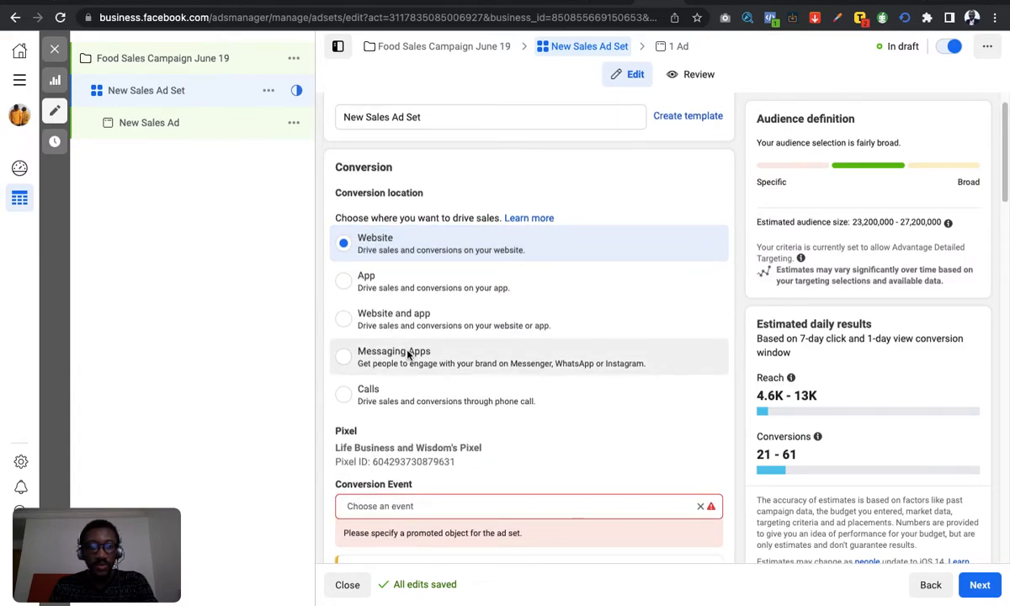
pyautogui.scroll(-3, 409, 352)
pyautogui.scroll(4, 397, 329)
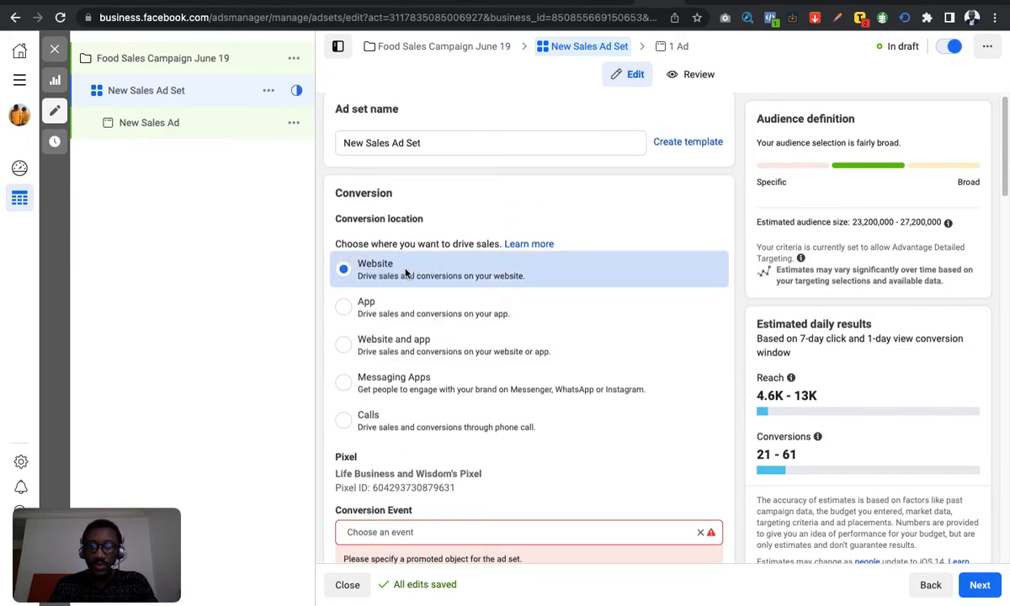
pyautogui.scroll(-1, 531, 245)
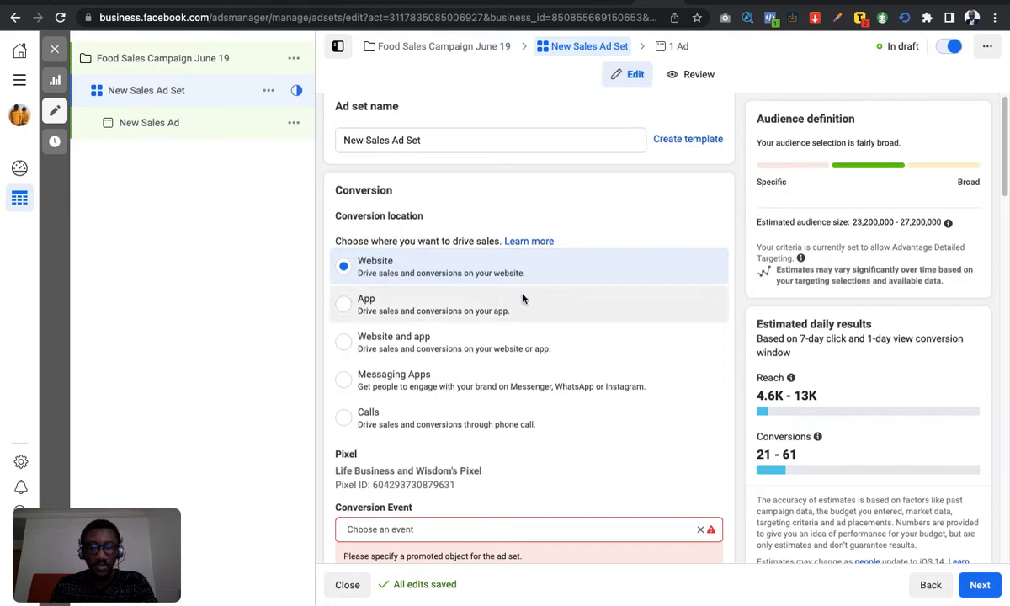
pyautogui.scroll(-3, 532, 270)
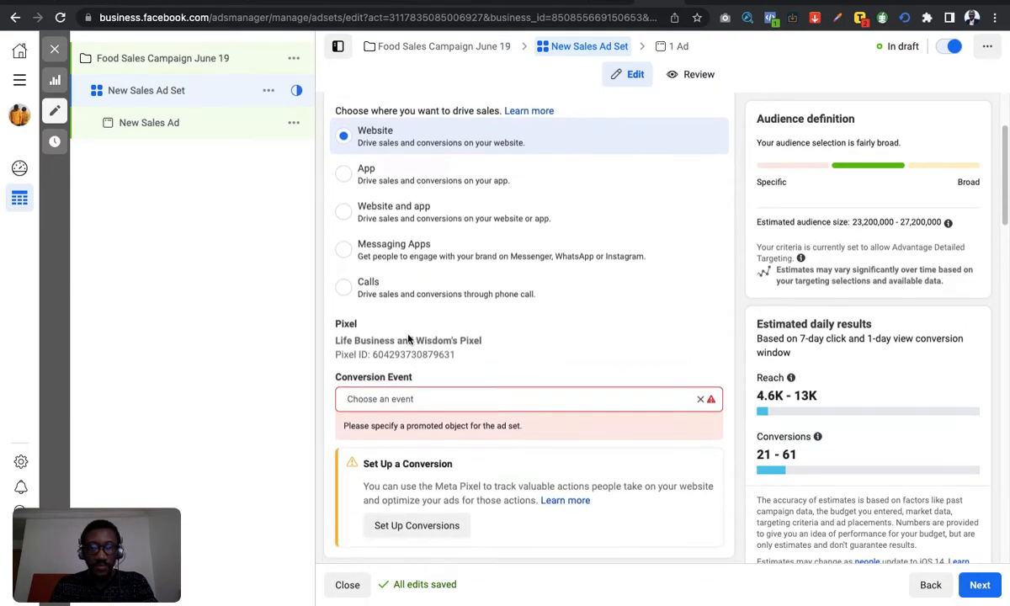
pyautogui.scroll(-1, 413, 396)
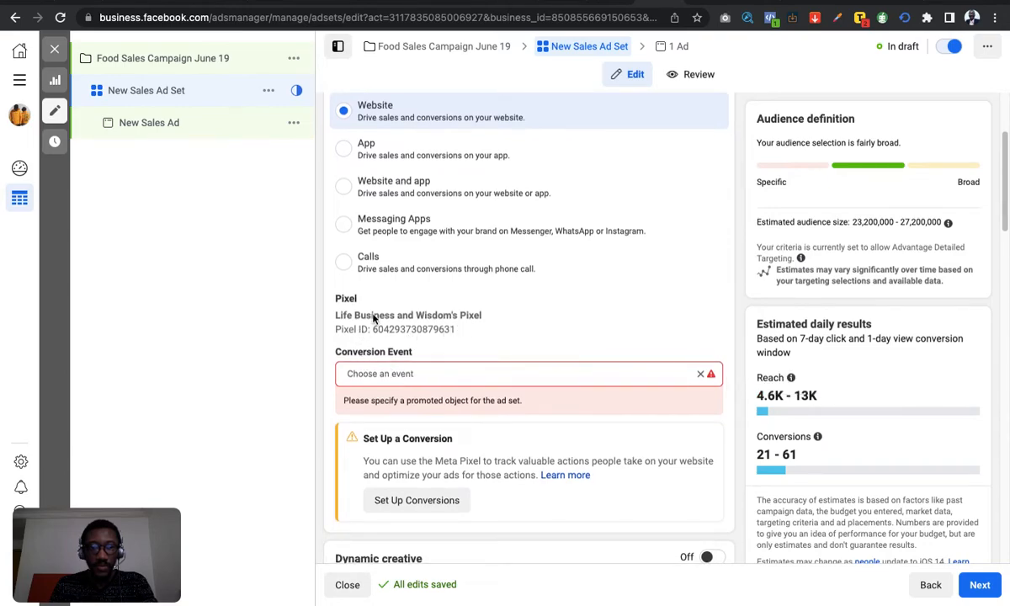
pyautogui.scroll(-1, 374, 322)
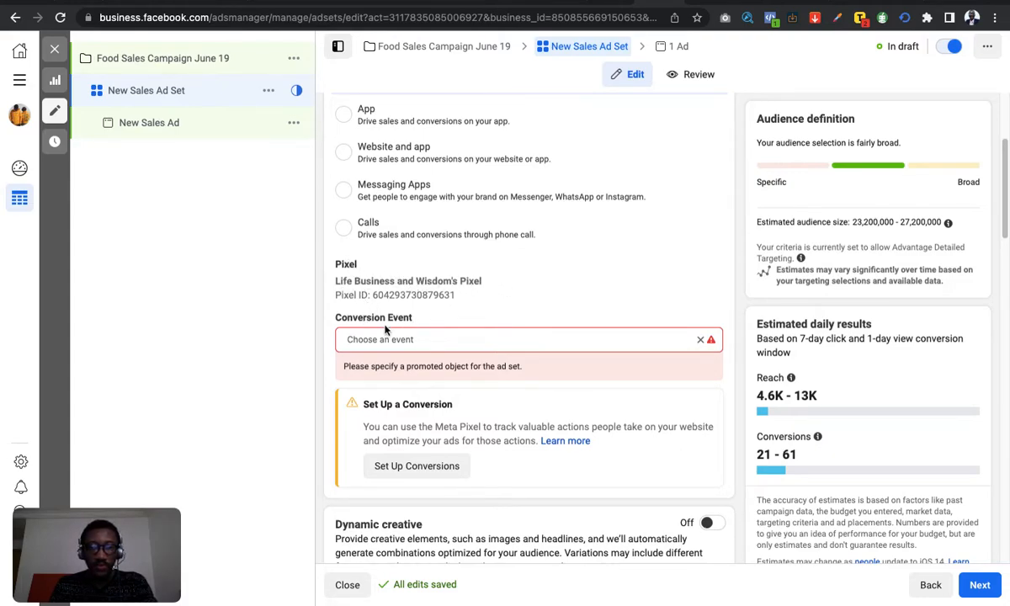
pyautogui.click(452, 340)
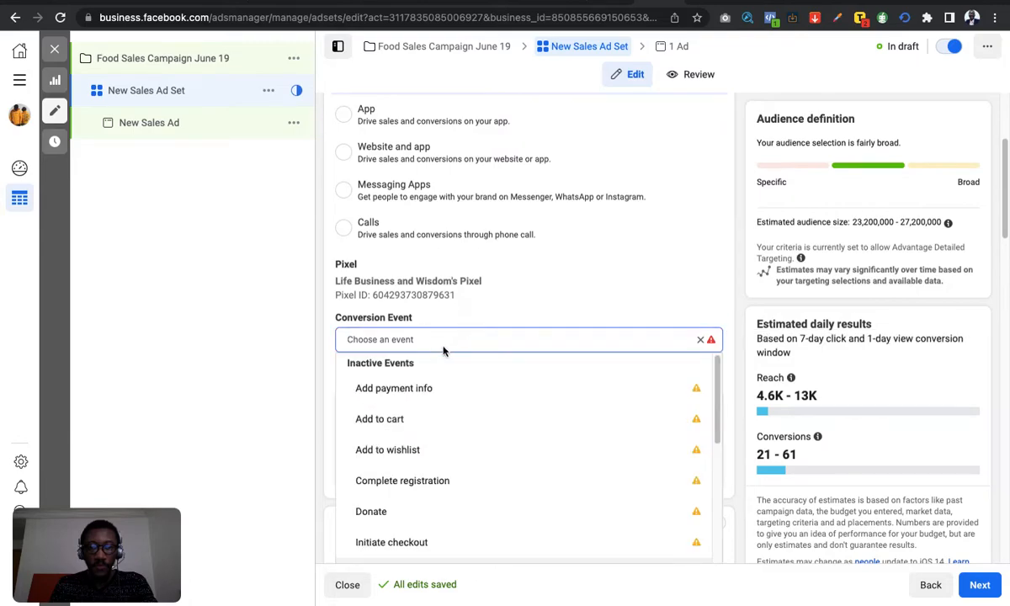
pyautogui.scroll(-5, 433, 447)
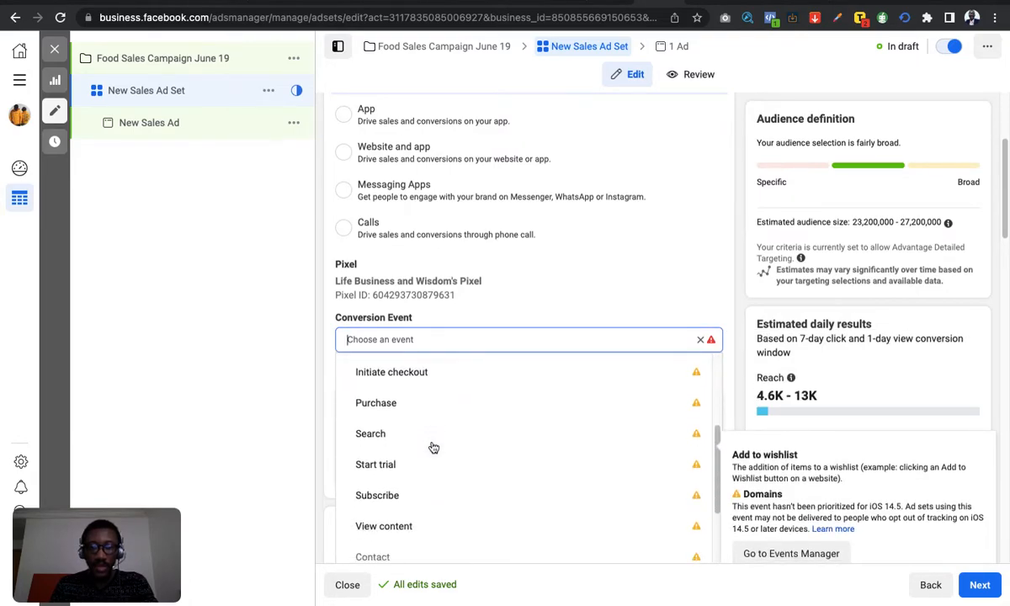
pyautogui.click(431, 442)
pyautogui.scroll(-1, 443, 346)
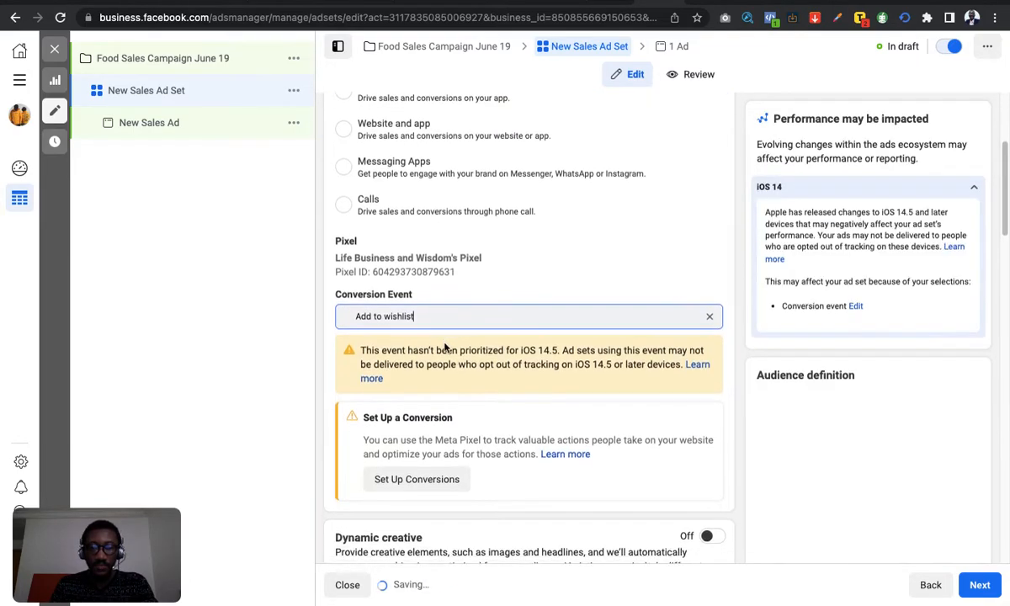
pyautogui.click(478, 314)
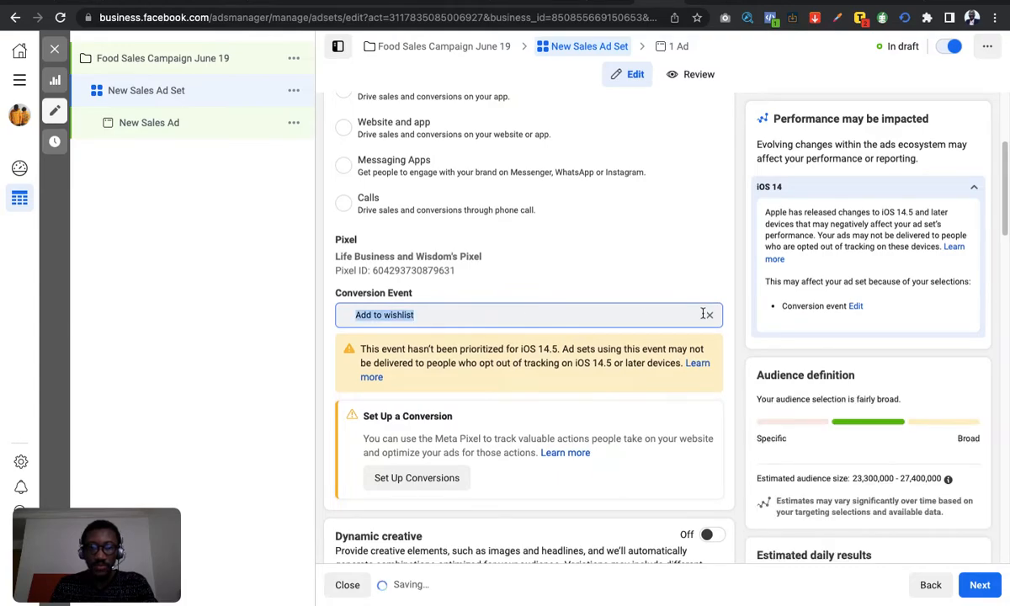
pyautogui.click(707, 314)
pyautogui.click(439, 318)
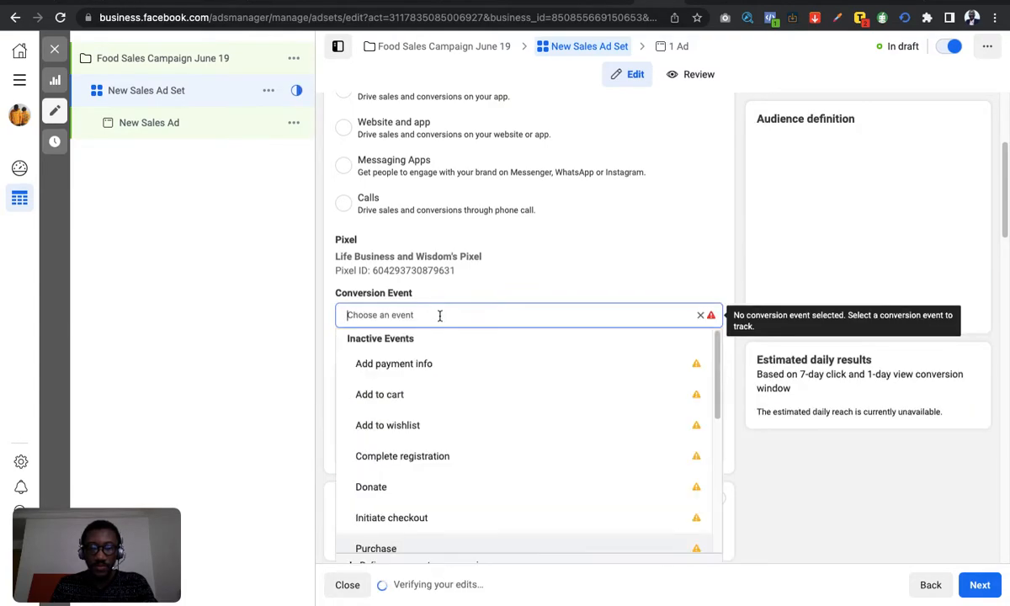
pyautogui.scroll(-5, 392, 476)
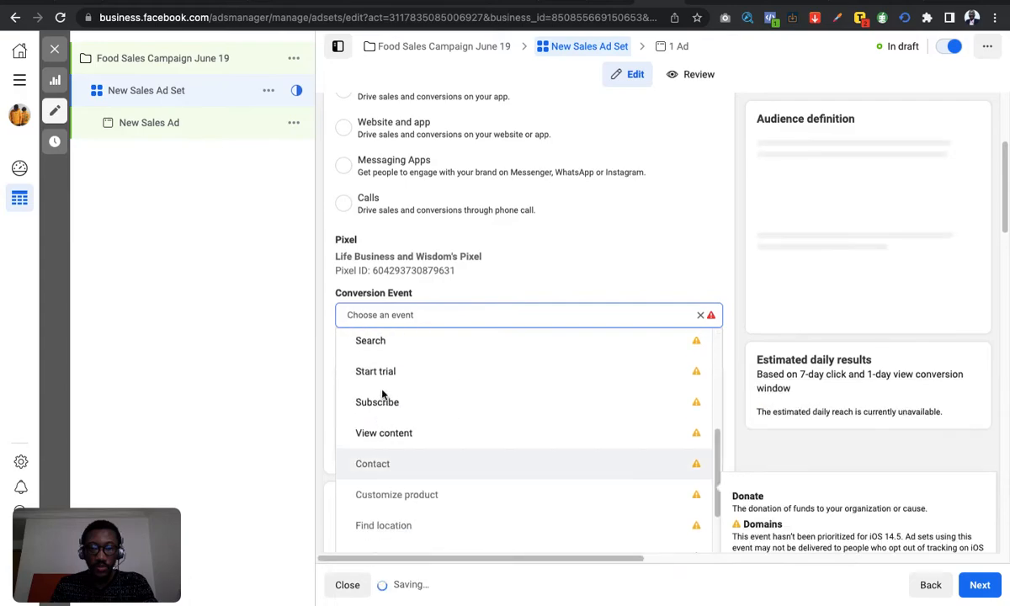
pyautogui.scroll(2, 379, 394)
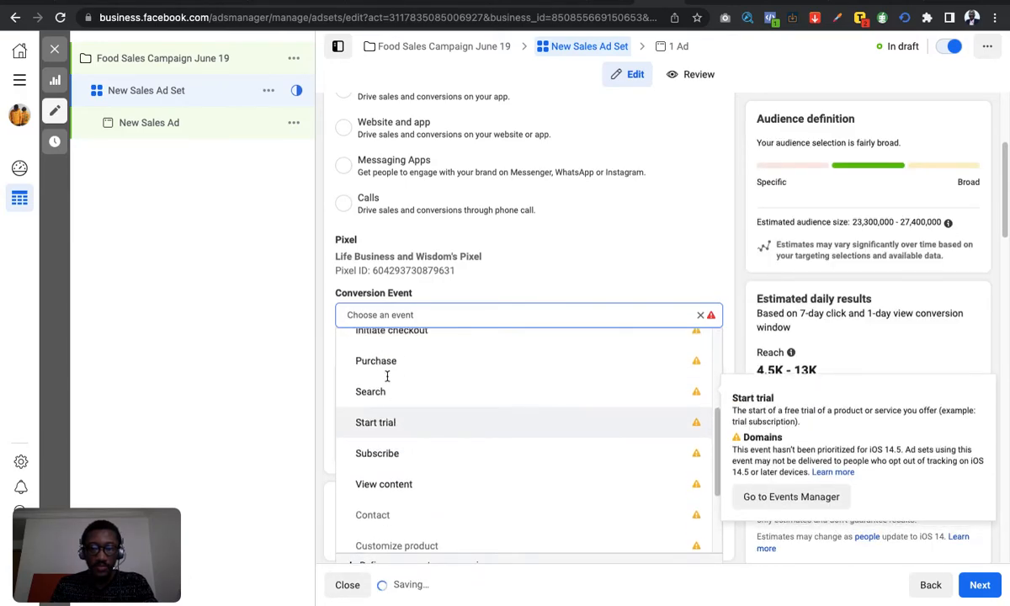
pyautogui.click(387, 383)
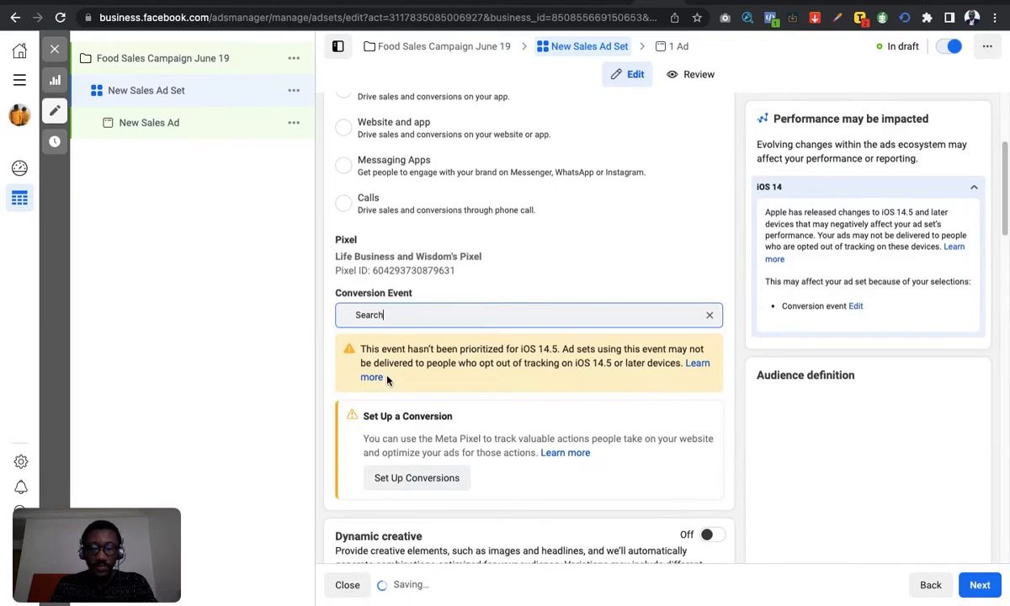
pyautogui.click(708, 317)
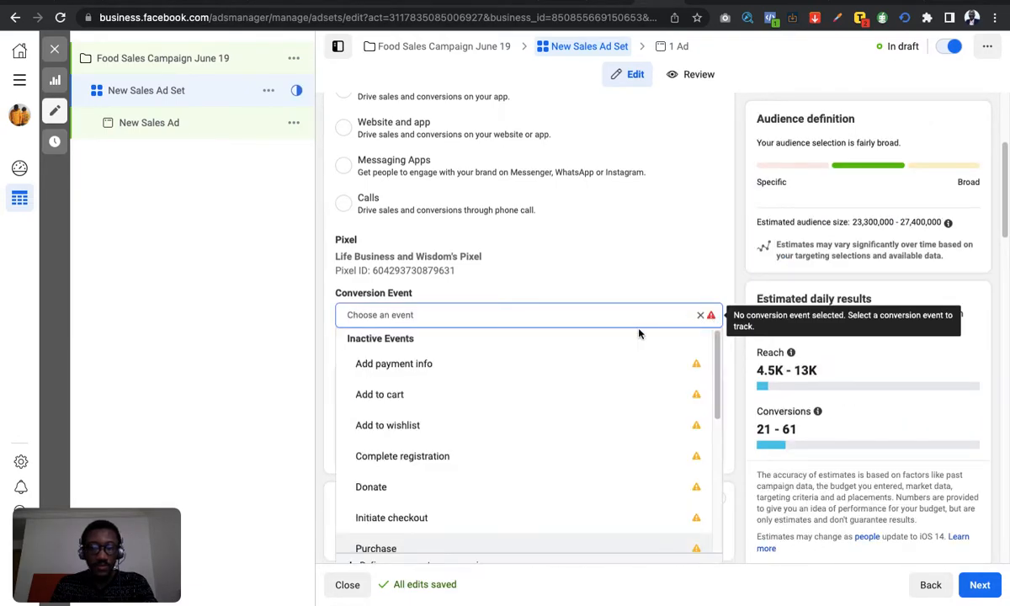
# - Set the ad set's conversion event to Purchase
pyautogui.scroll(-2, 439, 408)
pyautogui.scroll(-3, 439, 409)
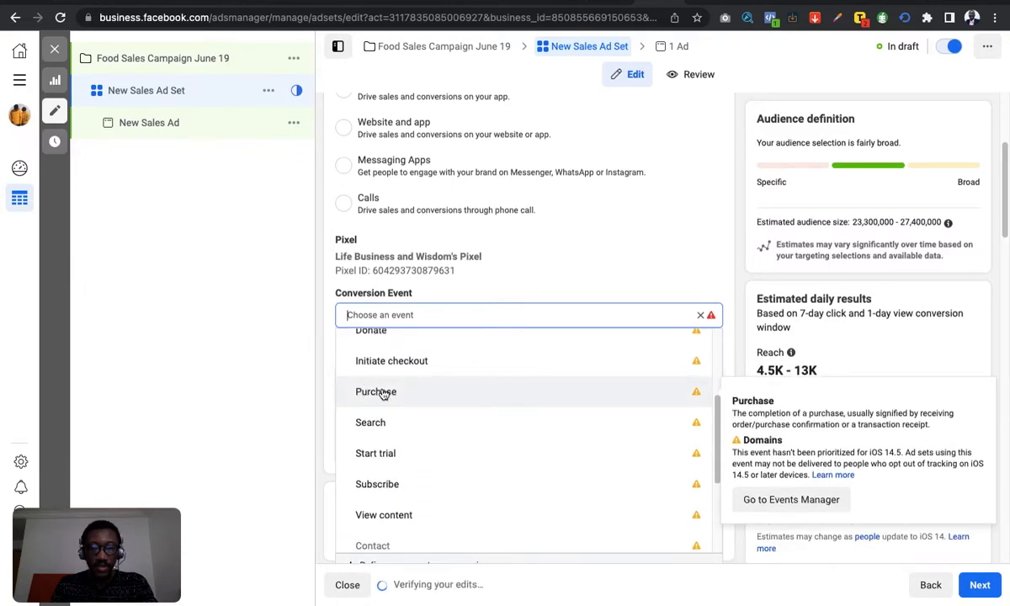
pyautogui.click(376, 392)
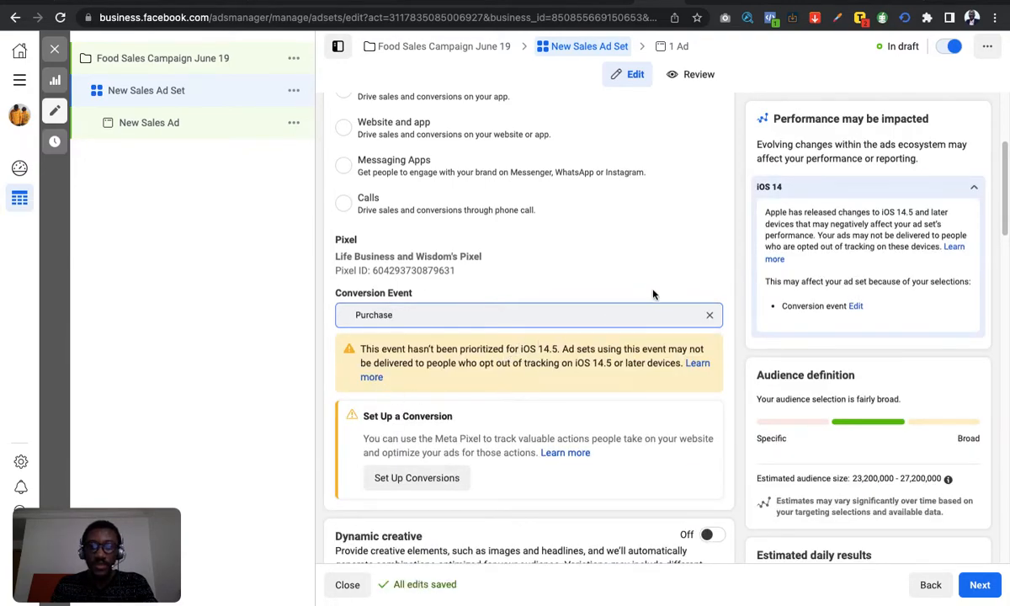
# - Examine the iOS 14.5 notice and the conversion setup information below the ad set's conversion event
pyautogui.scroll(-3, 643, 292)
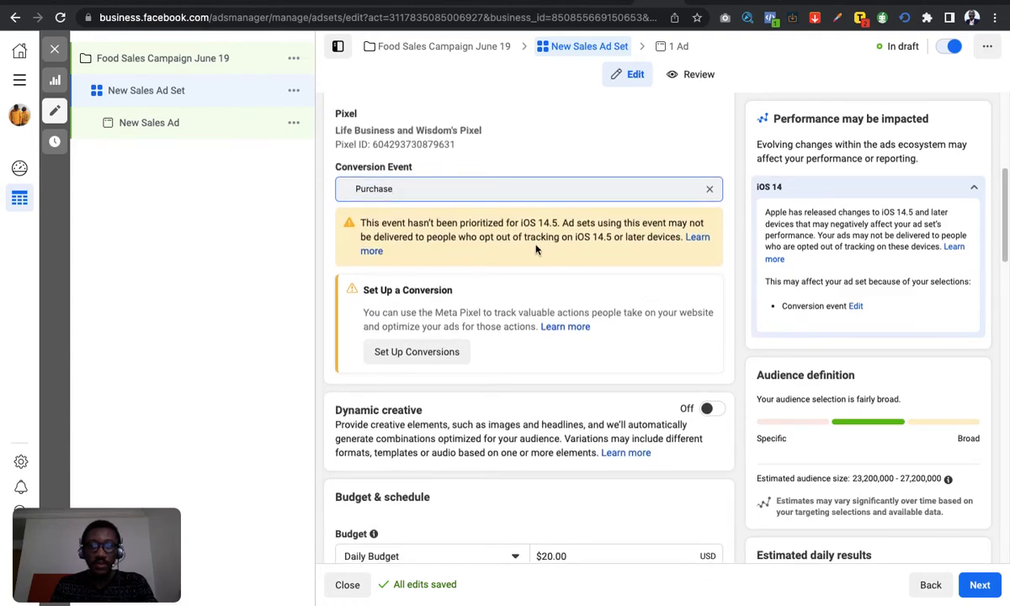
pyautogui.scroll(-1, 598, 266)
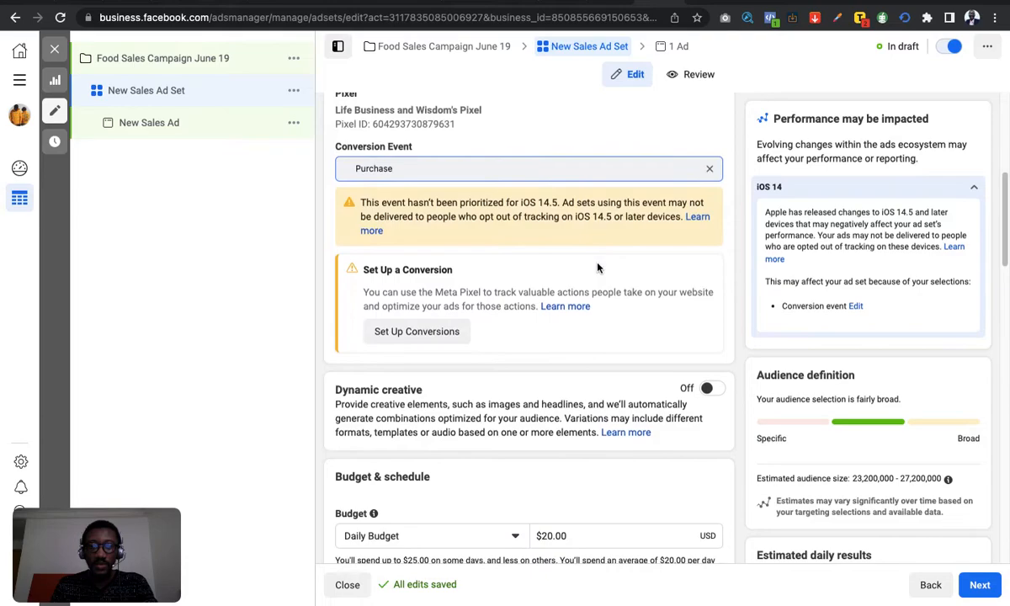
pyautogui.scroll(2, 597, 267)
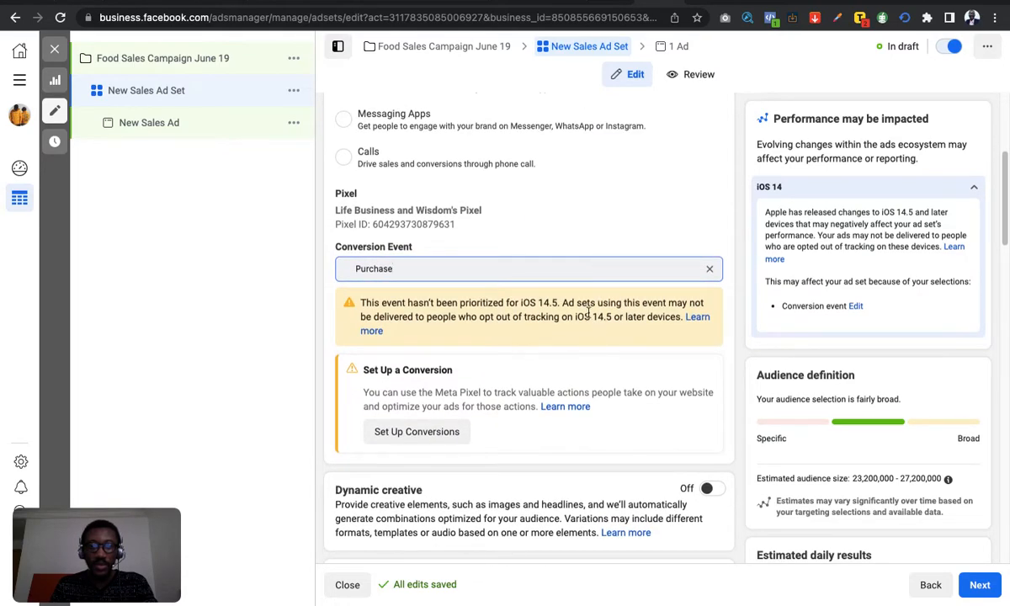
pyautogui.scroll(-1, 589, 320)
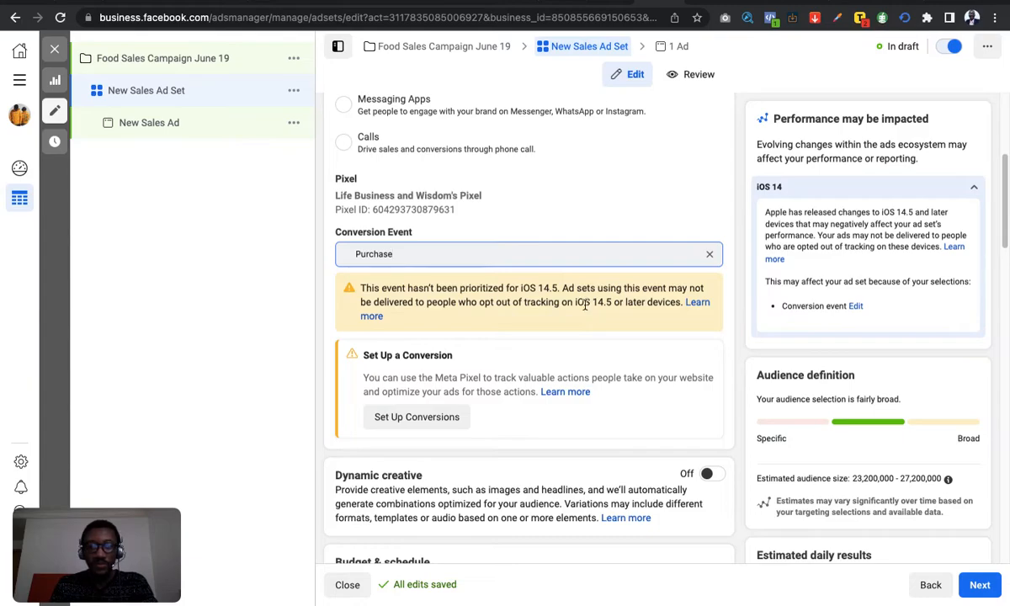
pyautogui.scroll(-1, 585, 305)
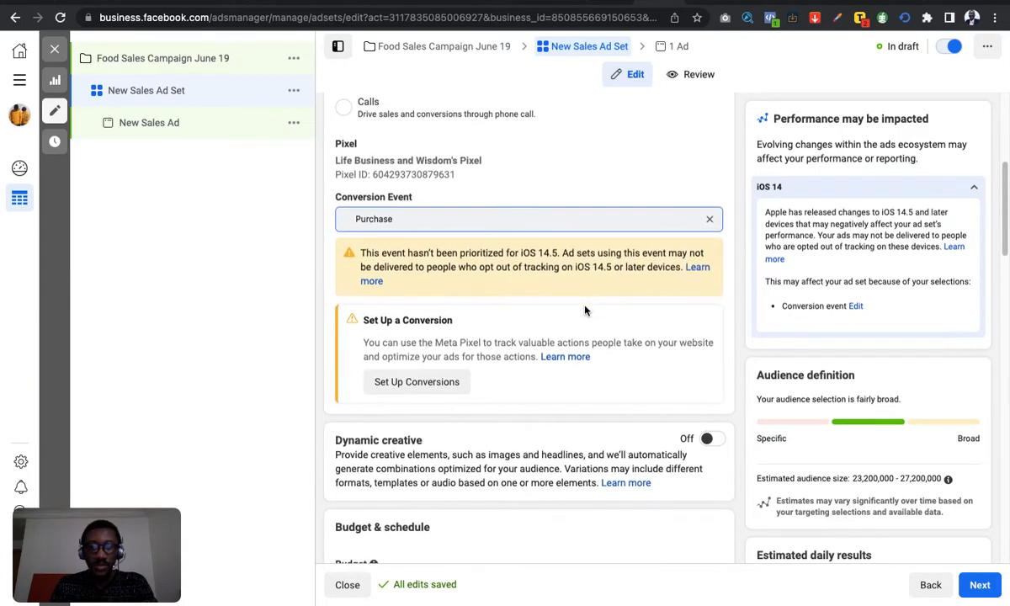
pyautogui.scroll(-1, 585, 311)
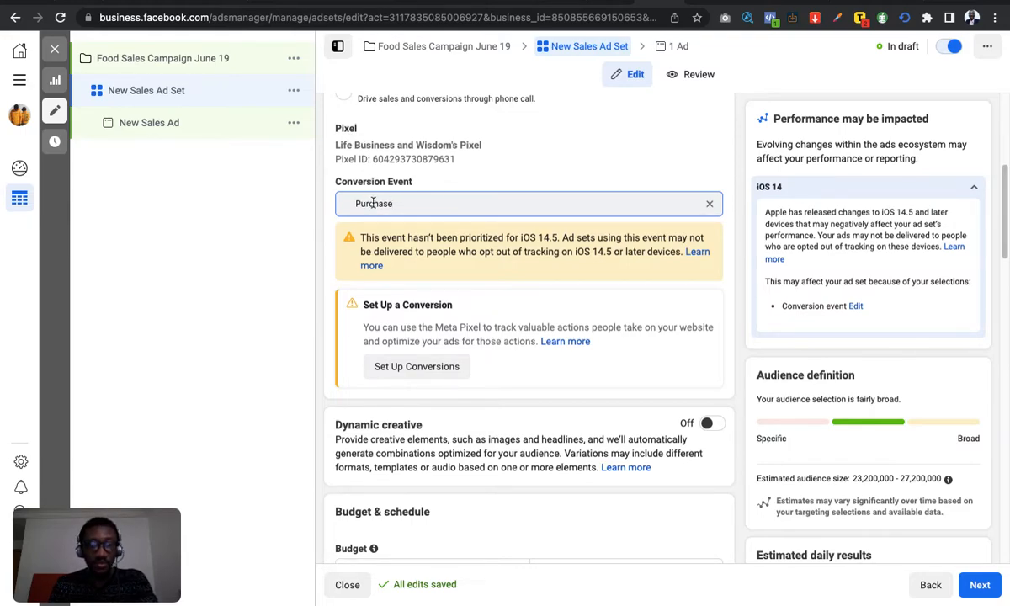
pyautogui.click(438, 198)
pyautogui.scroll(-1, 425, 214)
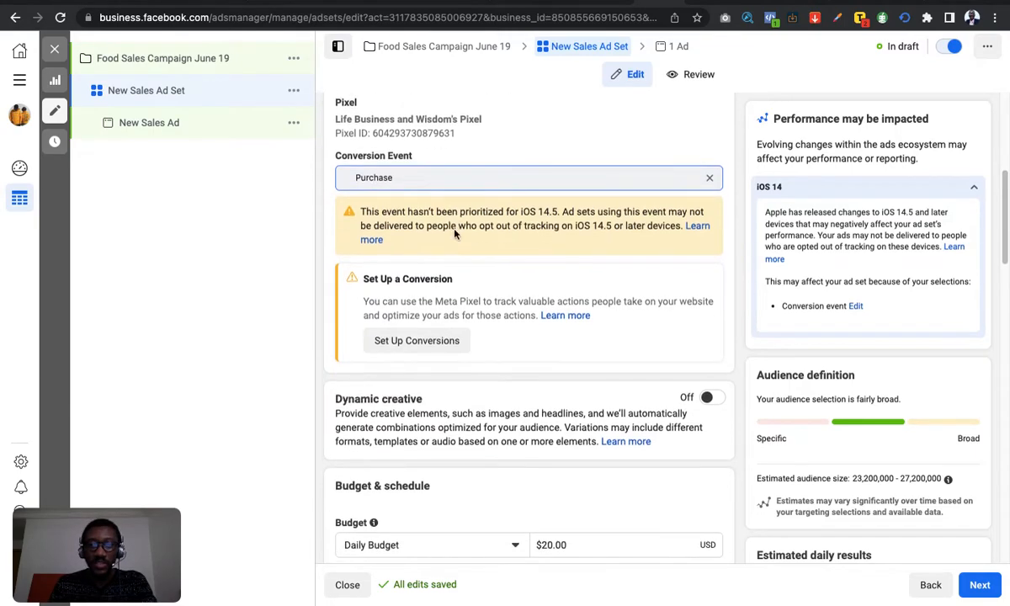
# - Turn on Dynamic creative for the ad set and accept its explanation of how such ads are created
pyautogui.scroll(-3, 526, 243)
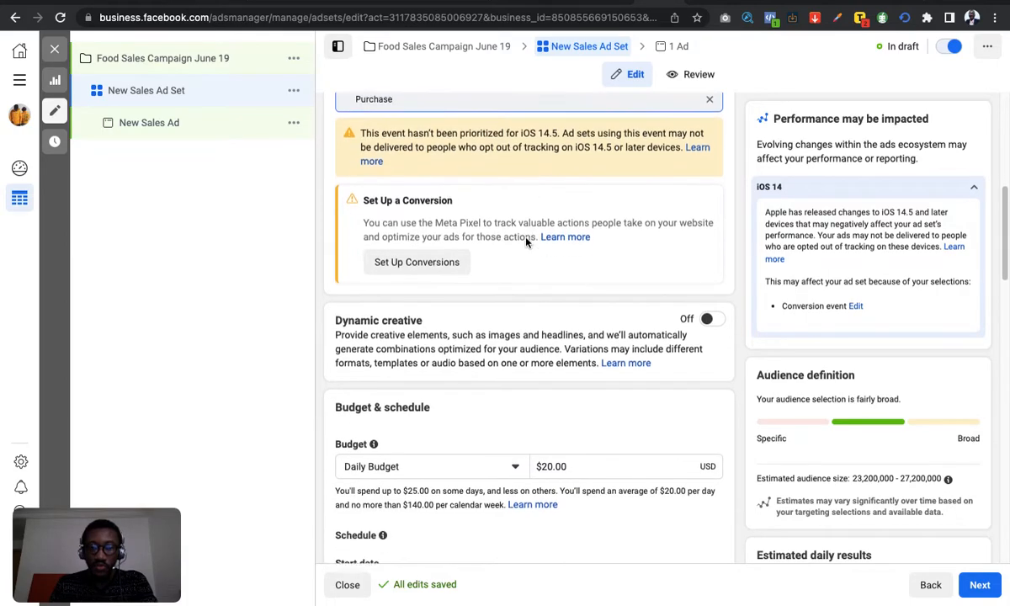
pyautogui.scroll(-1, 526, 243)
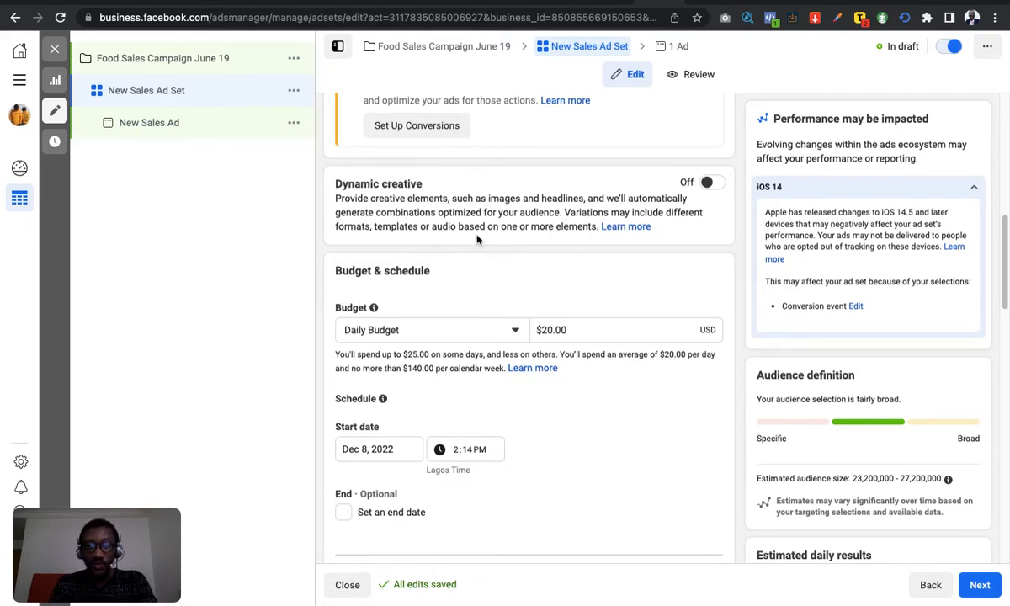
pyautogui.click(711, 184)
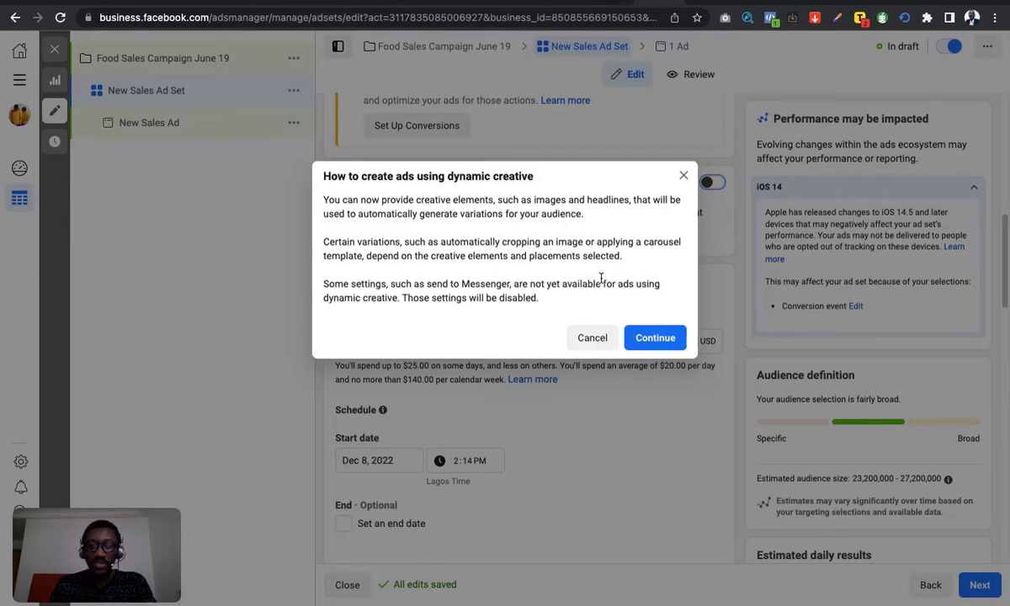
pyautogui.click(654, 338)
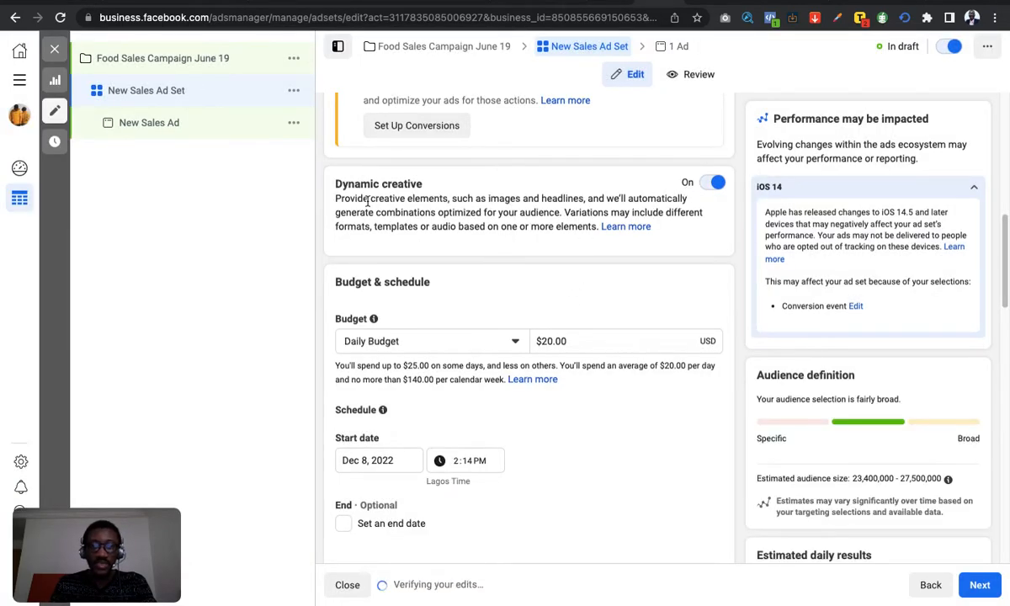
# - Look over the ad set's budget and schedule, audience, detailed targeting and placement settings
pyautogui.scroll(-3, 506, 257)
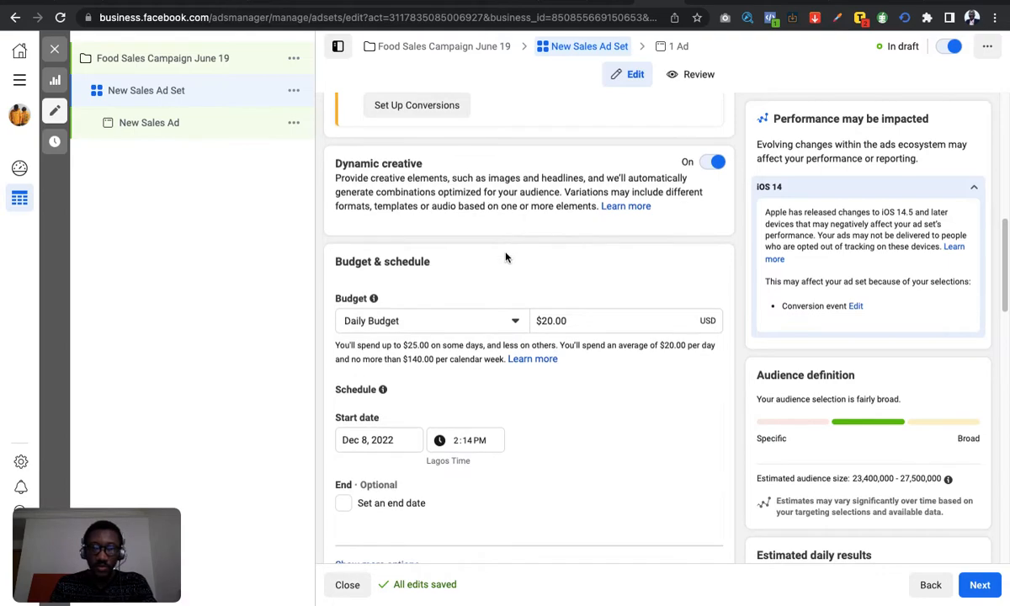
pyautogui.scroll(-1, 492, 205)
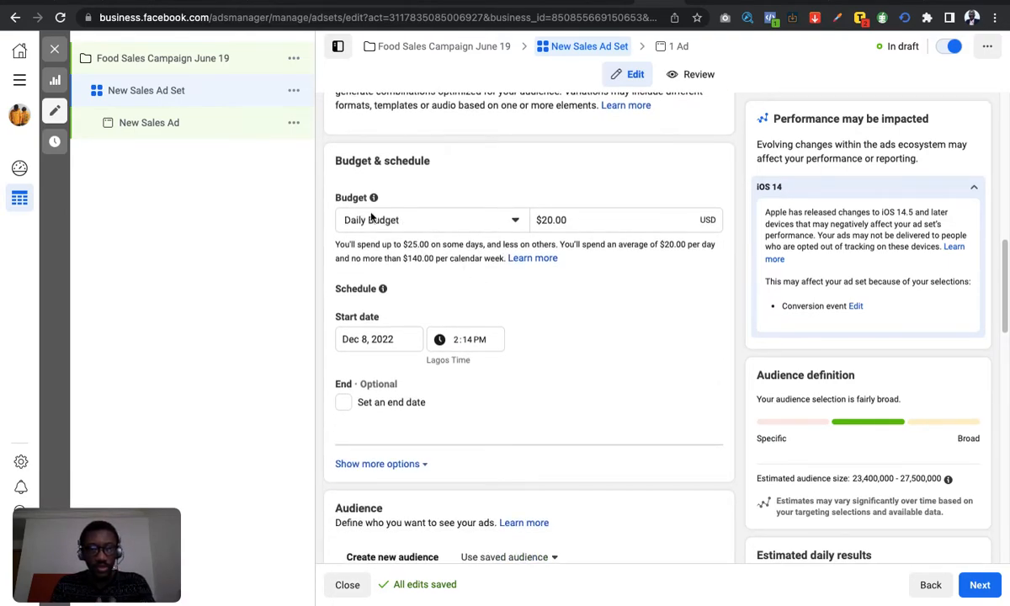
pyautogui.scroll(-8, 526, 353)
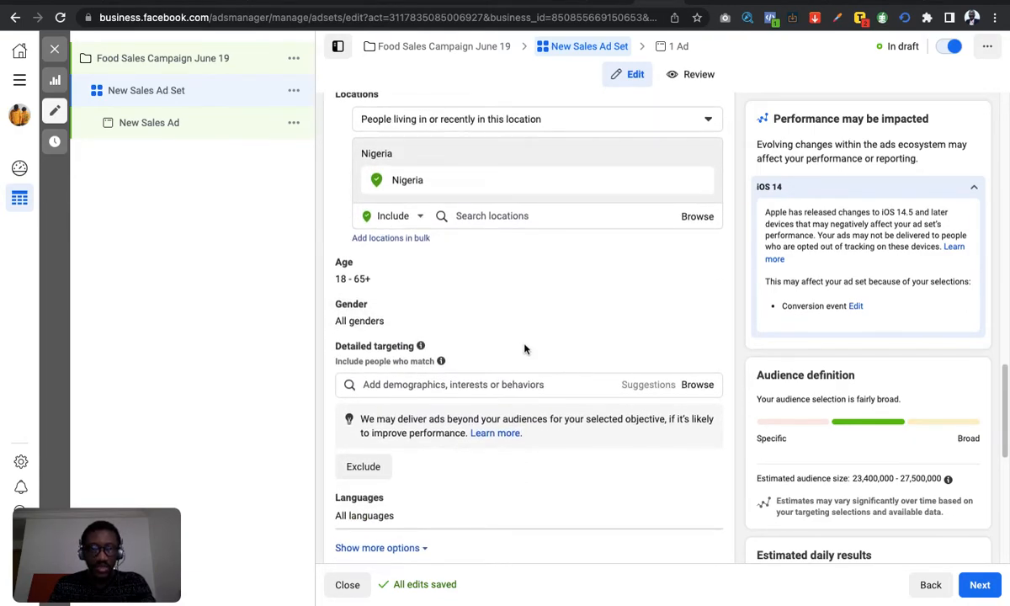
pyautogui.scroll(-1, 525, 351)
pyautogui.scroll(-1, 525, 349)
pyautogui.scroll(3, 525, 348)
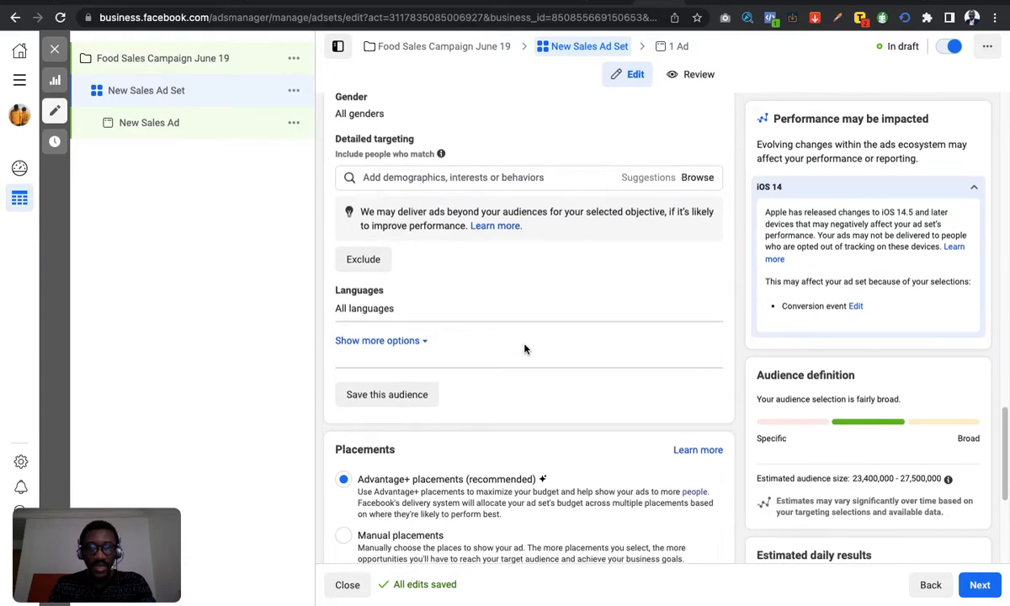
pyautogui.scroll(10, 525, 346)
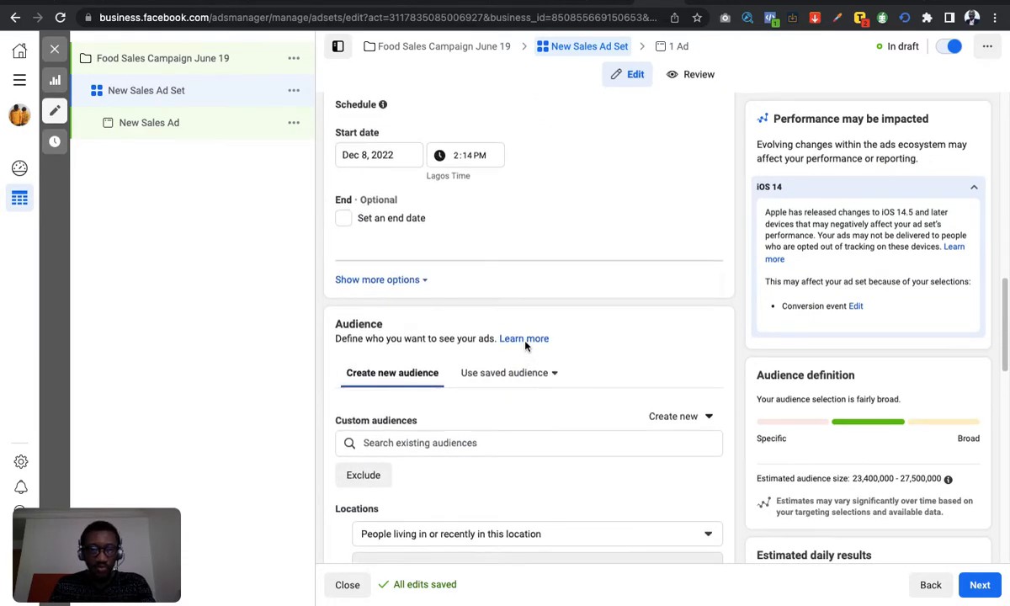
# - Set the ad set's daily budget to $10.00
pyautogui.scroll(-1, 526, 345)
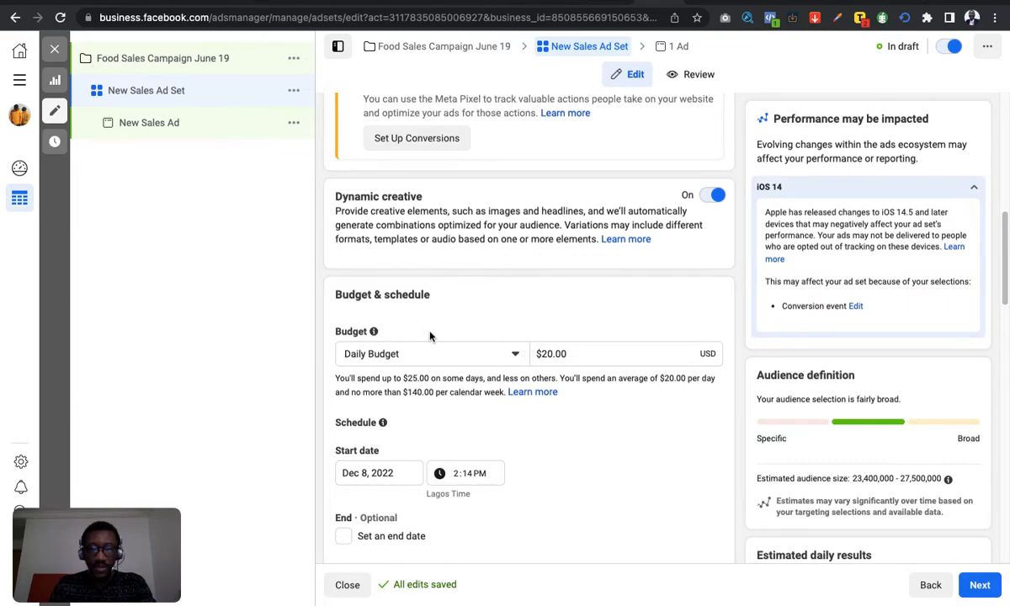
pyautogui.doubleClick(545, 354)
pyautogui.click(544, 354)
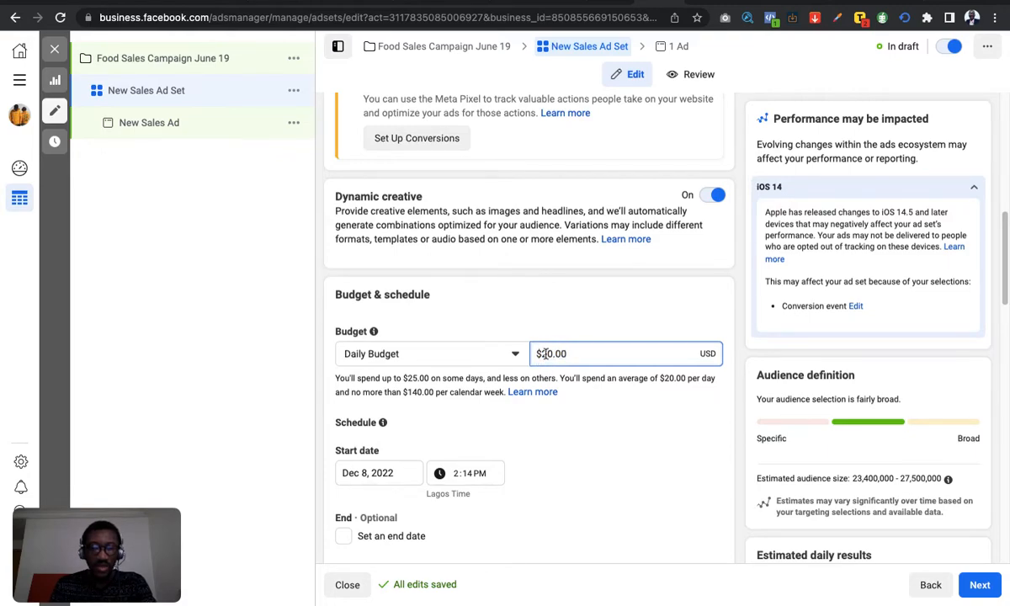
pyautogui.doubleClick(544, 353)
pyautogui.click(551, 353)
pyautogui.press('BackSpace')
pyautogui.press('BackSpace')
pyautogui.write('10')
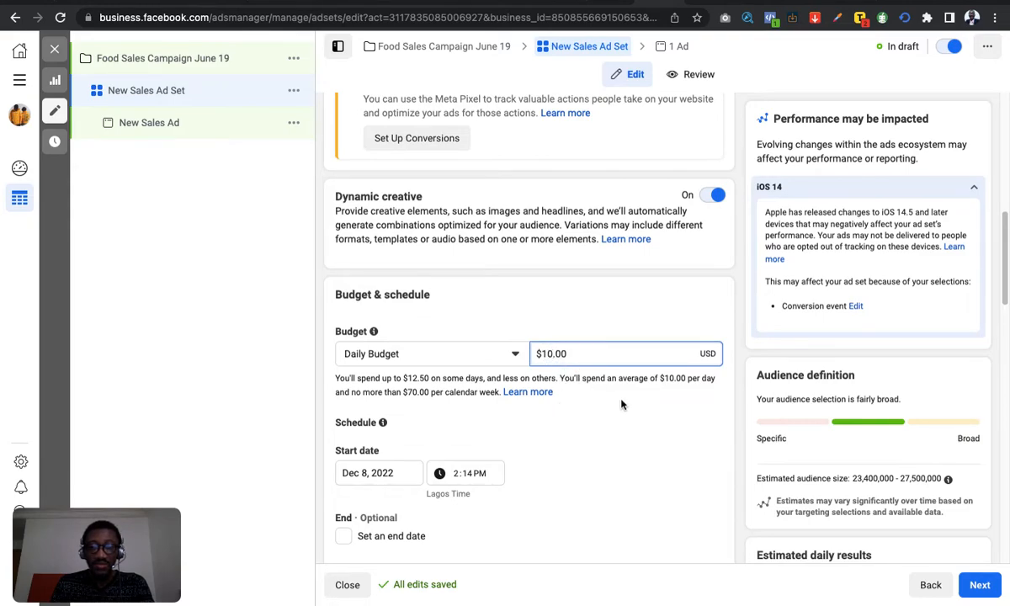
# - Examine the ad set's spending explanation, start date and time, and optional end date down to the Audience section
pyautogui.scroll(-2, 580, 414)
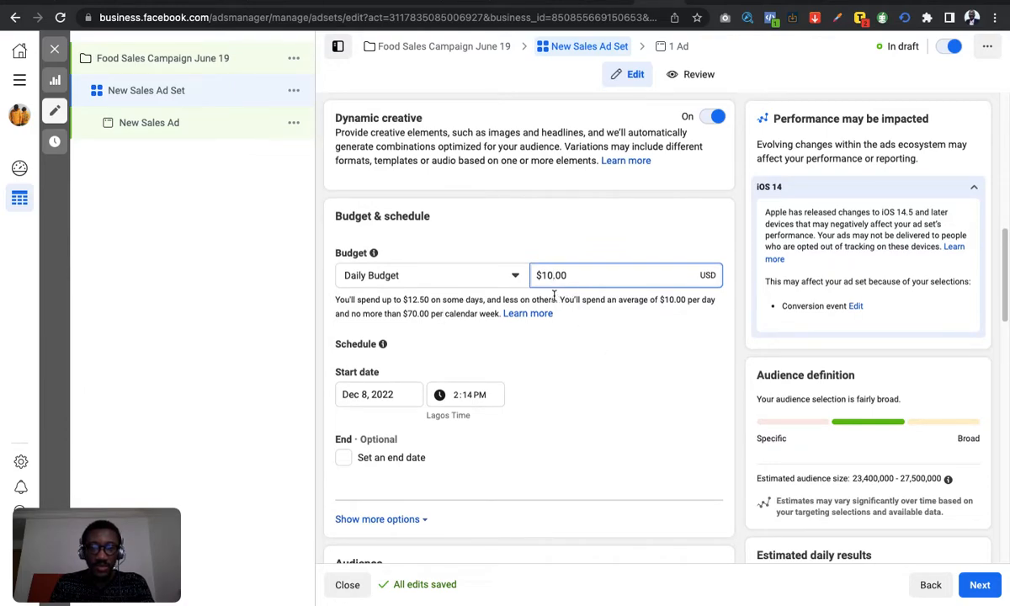
pyautogui.scroll(-2, 524, 350)
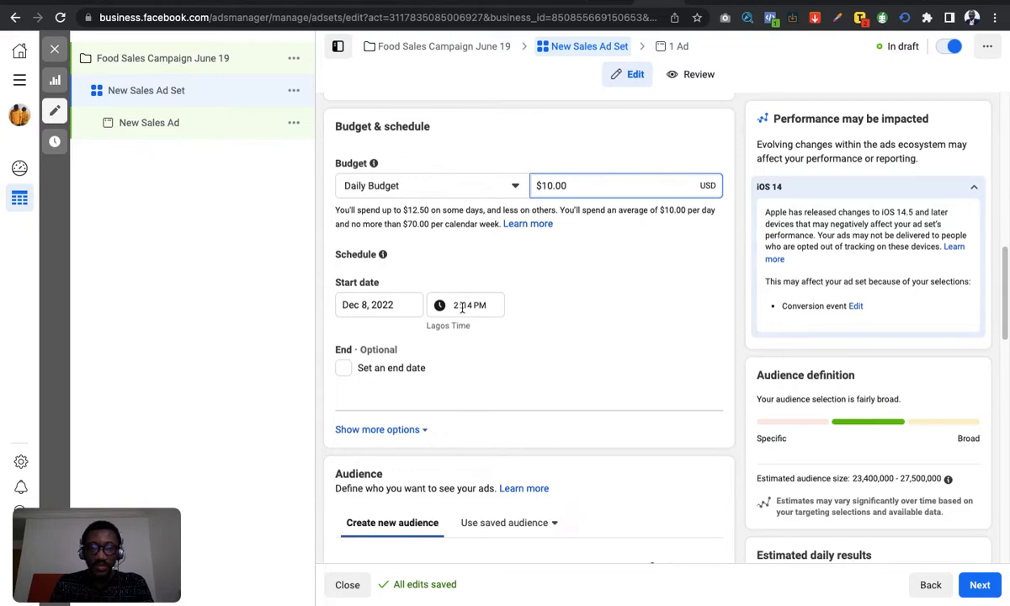
pyautogui.scroll(-1, 479, 295)
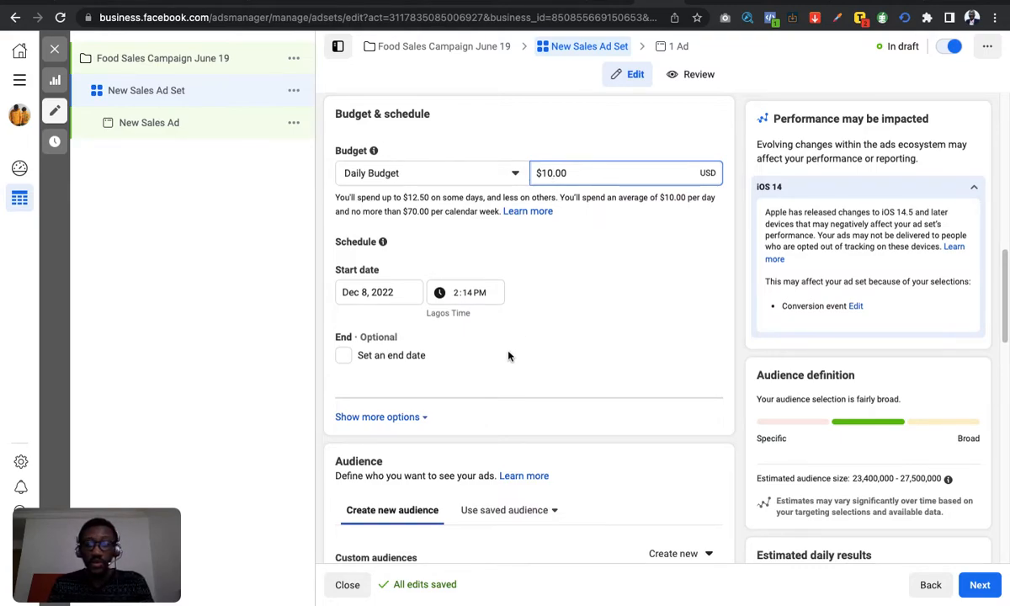
pyautogui.scroll(-1, 505, 351)
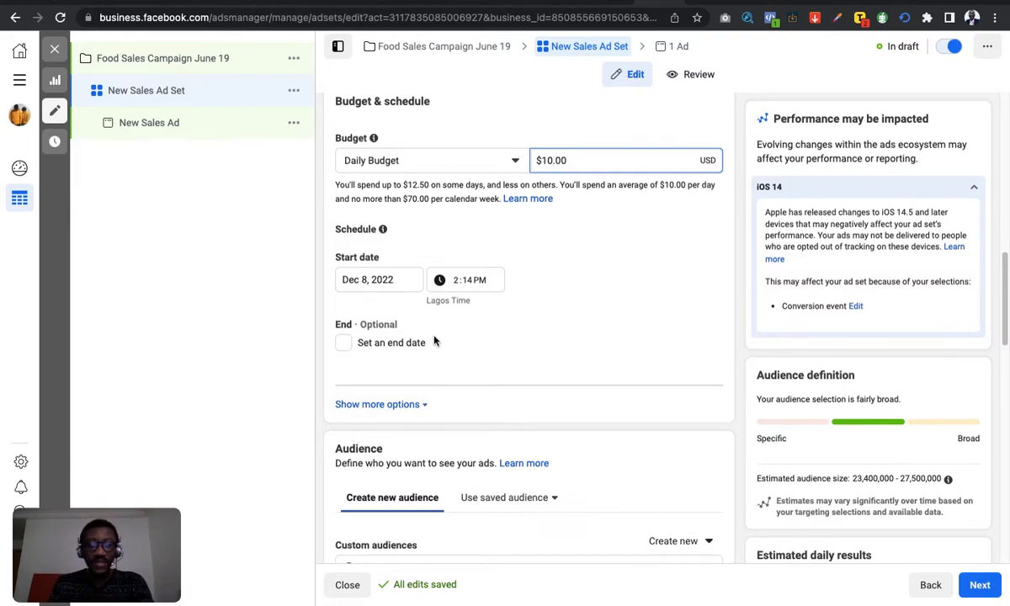
pyautogui.scroll(-1, 497, 350)
pyautogui.scroll(-1, 496, 350)
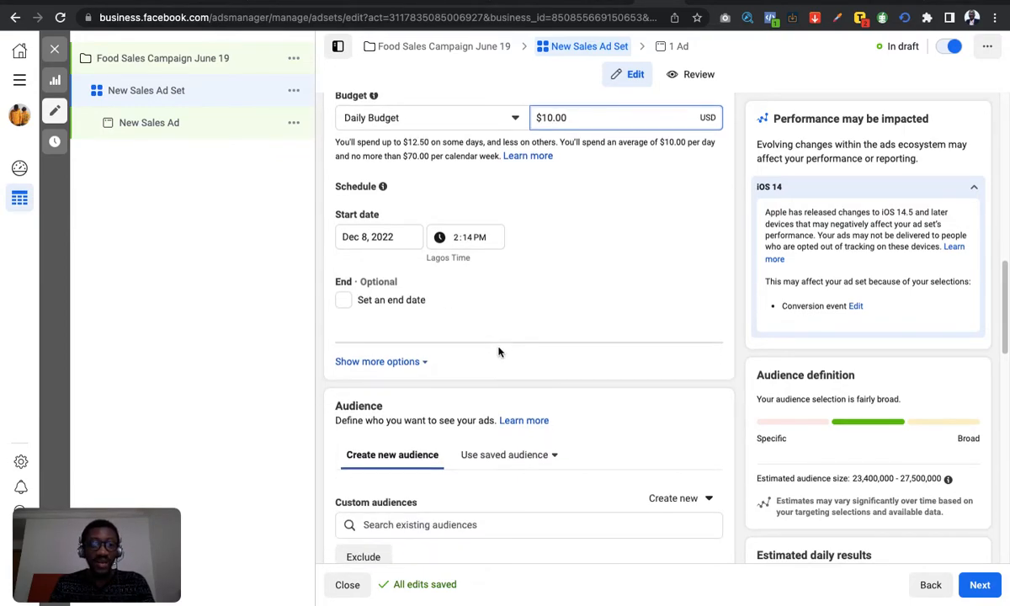
# - Restrict the audience's location targeting in Nigeria to "People living in this location"
pyautogui.scroll(-1, 498, 352)
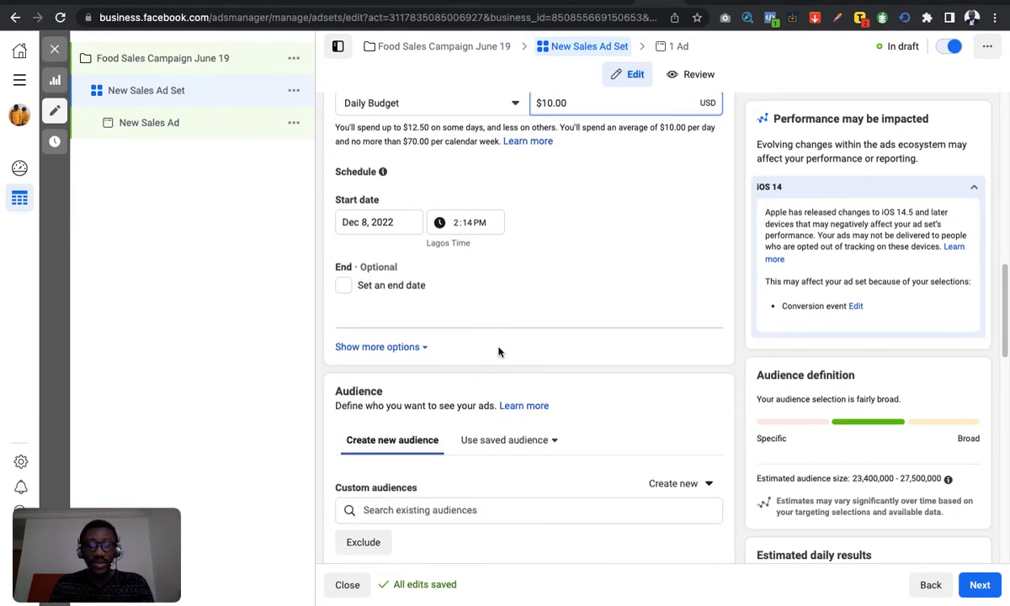
pyautogui.scroll(-5, 498, 352)
pyautogui.scroll(6, 498, 352)
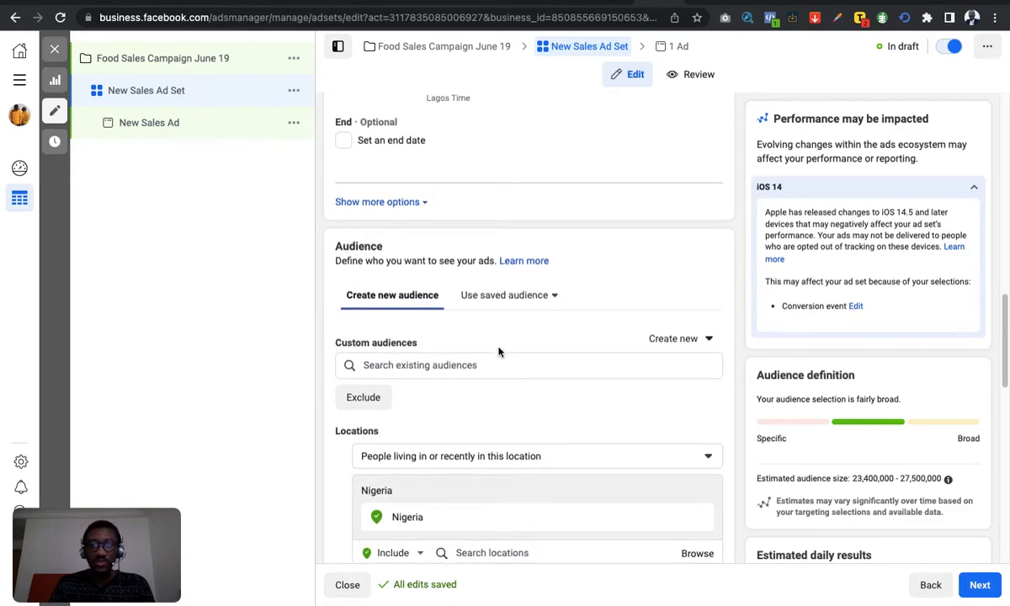
pyautogui.scroll(-2, 502, 348)
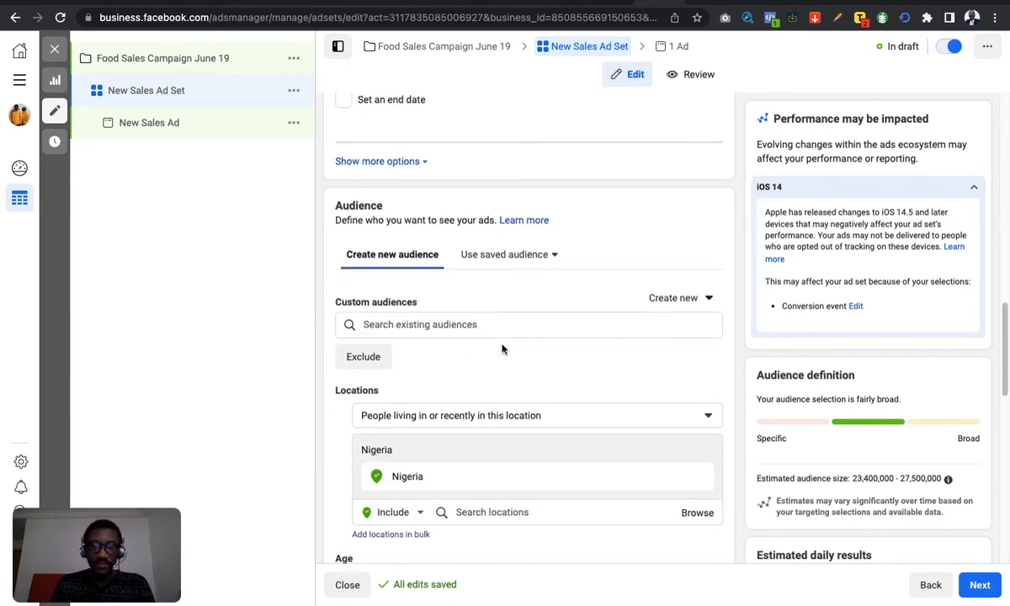
pyautogui.scroll(-2, 489, 240)
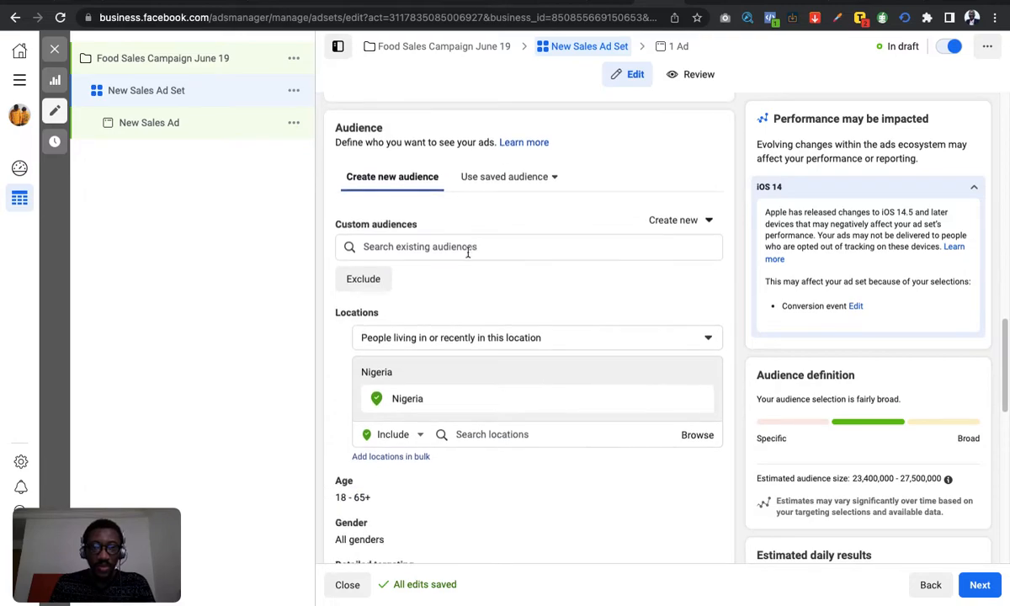
pyautogui.scroll(-1, 446, 261)
pyautogui.scroll(-1, 439, 258)
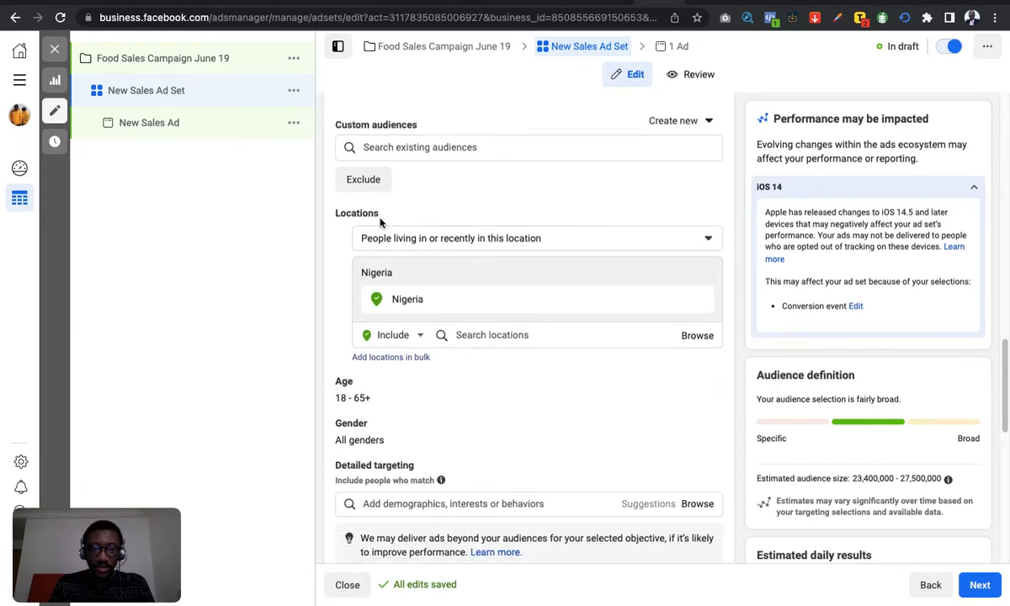
pyautogui.click(707, 241)
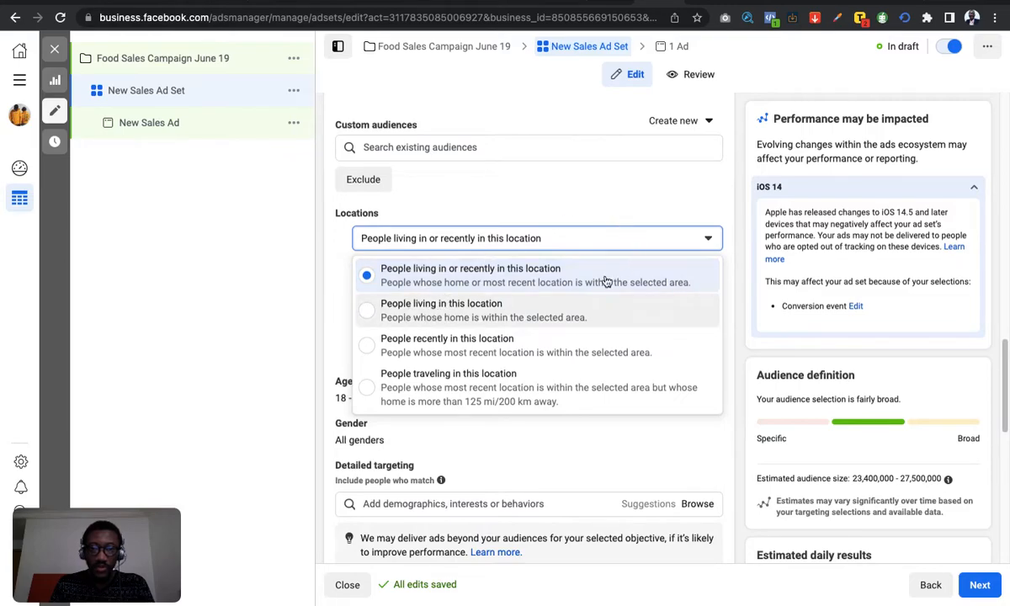
pyautogui.click(505, 310)
# - Open the audience's gender setting for editing
pyautogui.scroll(-1, 596, 280)
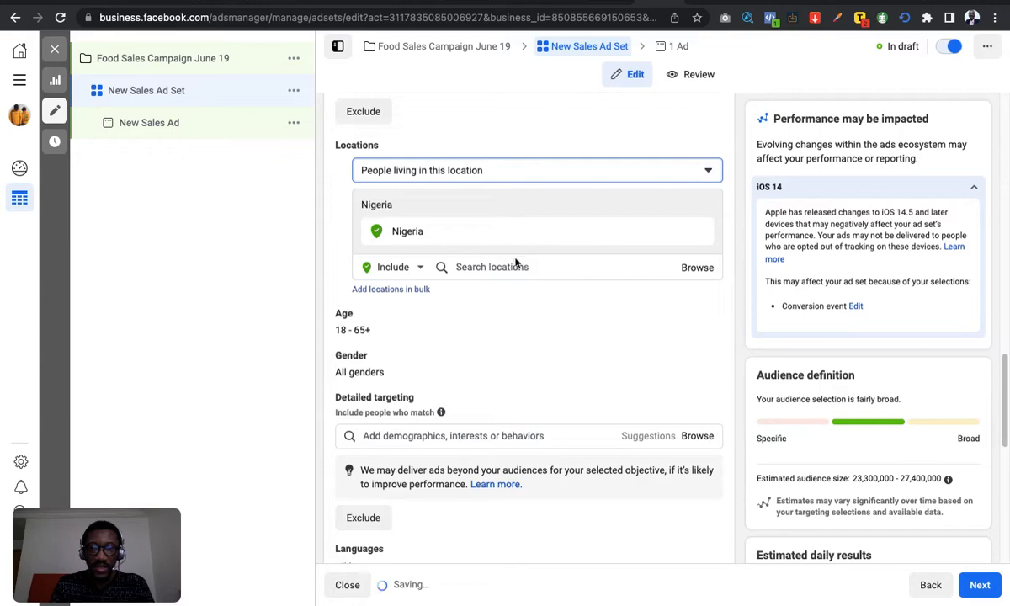
pyautogui.scroll(-1, 505, 261)
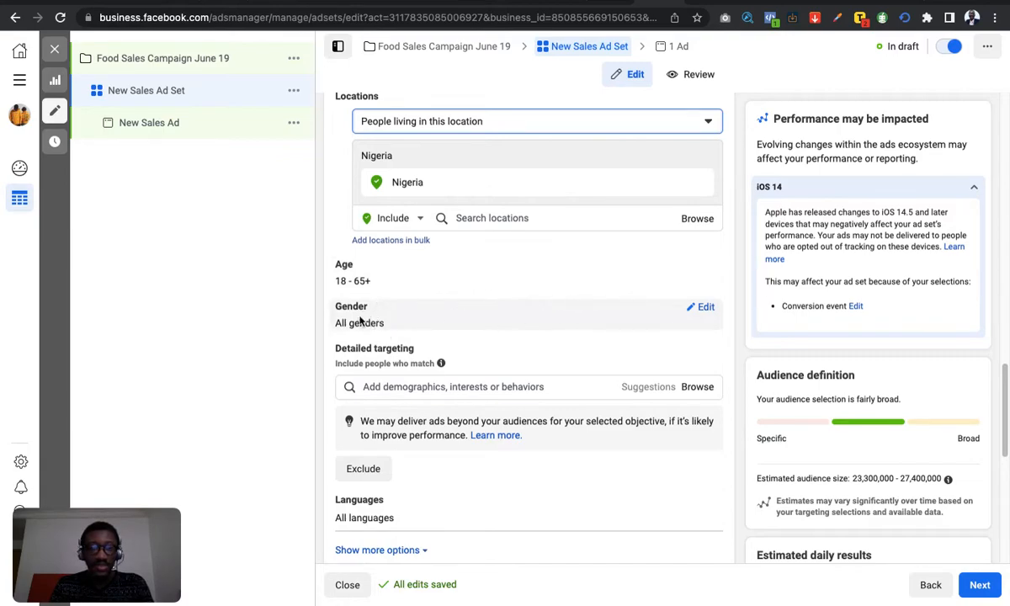
pyautogui.click(705, 307)
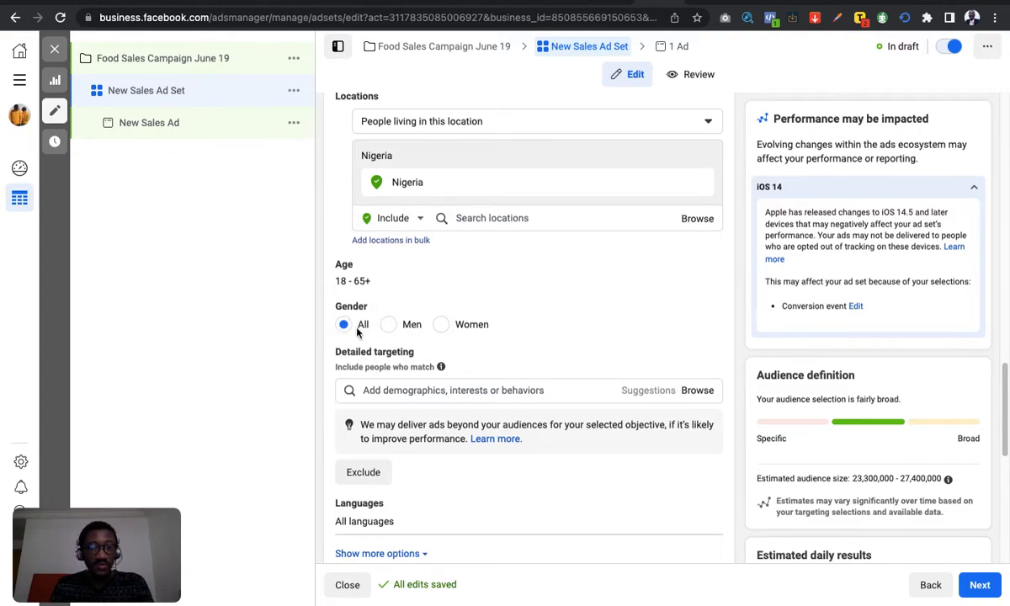
# - Search detailed targeting for "Travel" and add the Frequent Travelers behavior
pyautogui.scroll(-1, 496, 356)
pyautogui.scroll(-1, 500, 358)
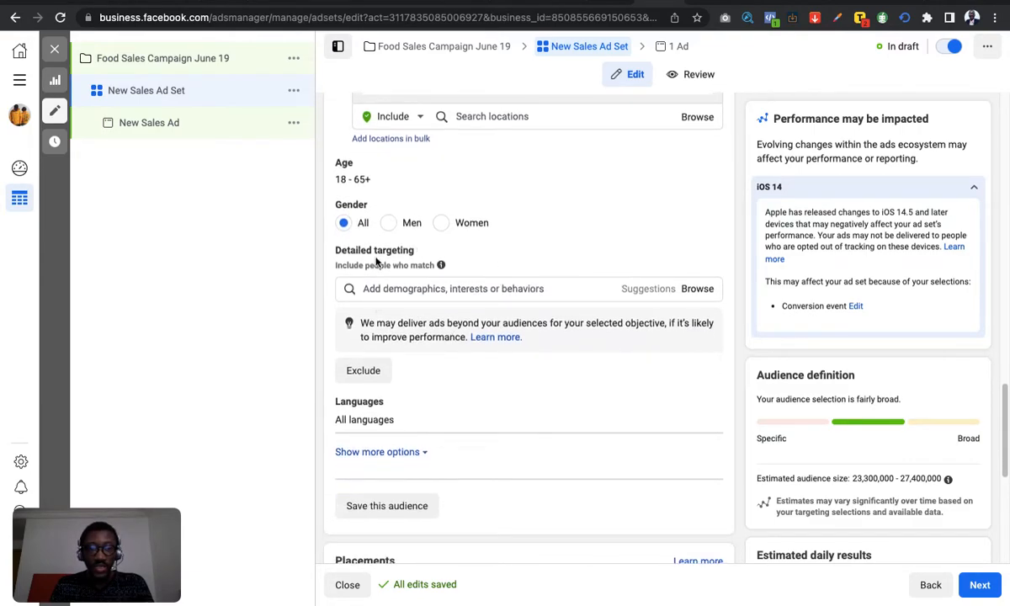
pyautogui.click(424, 291)
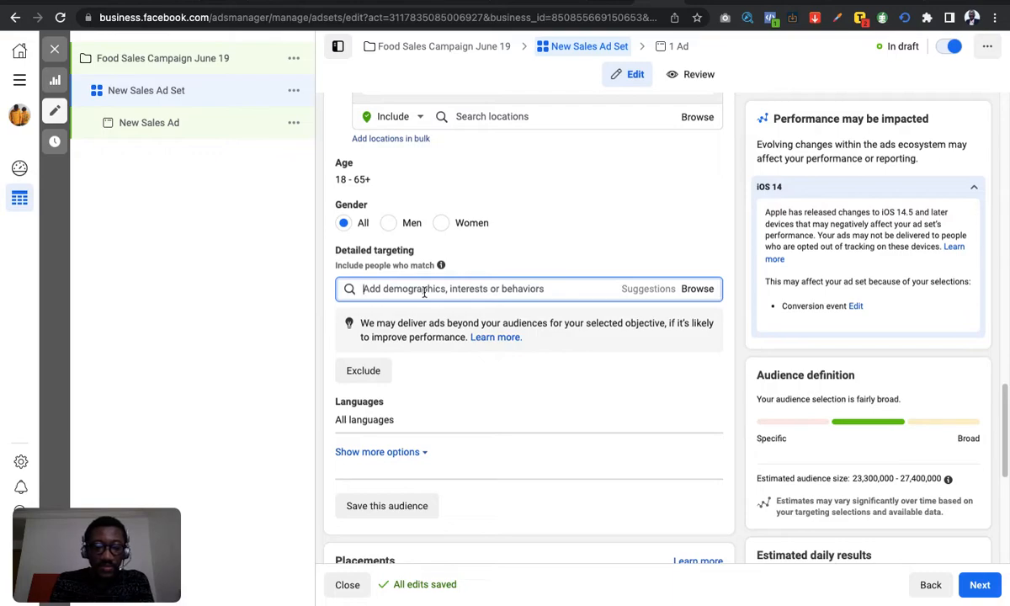
pyautogui.write('Travel')
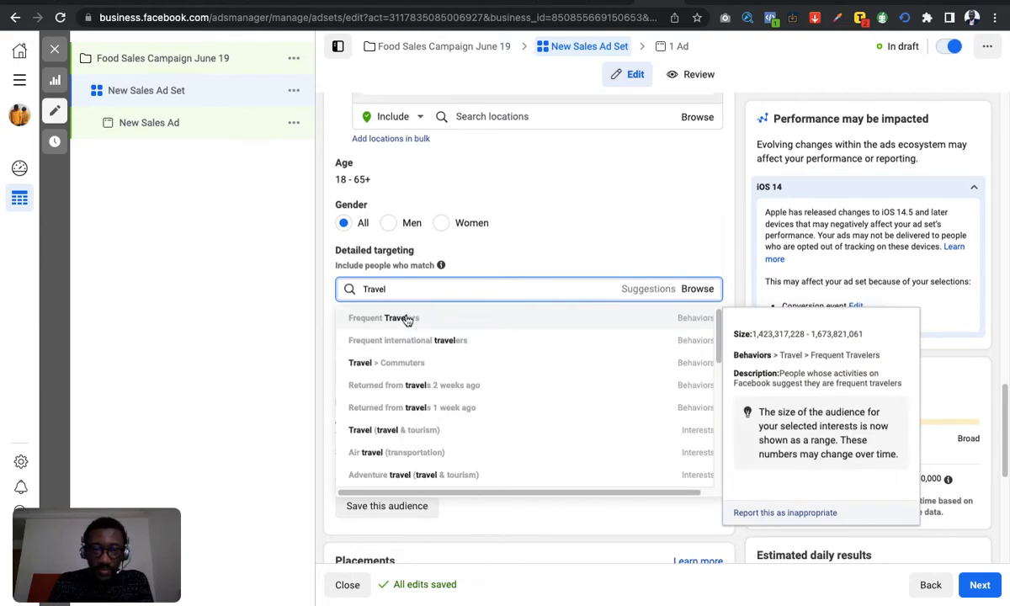
pyautogui.press('Return')
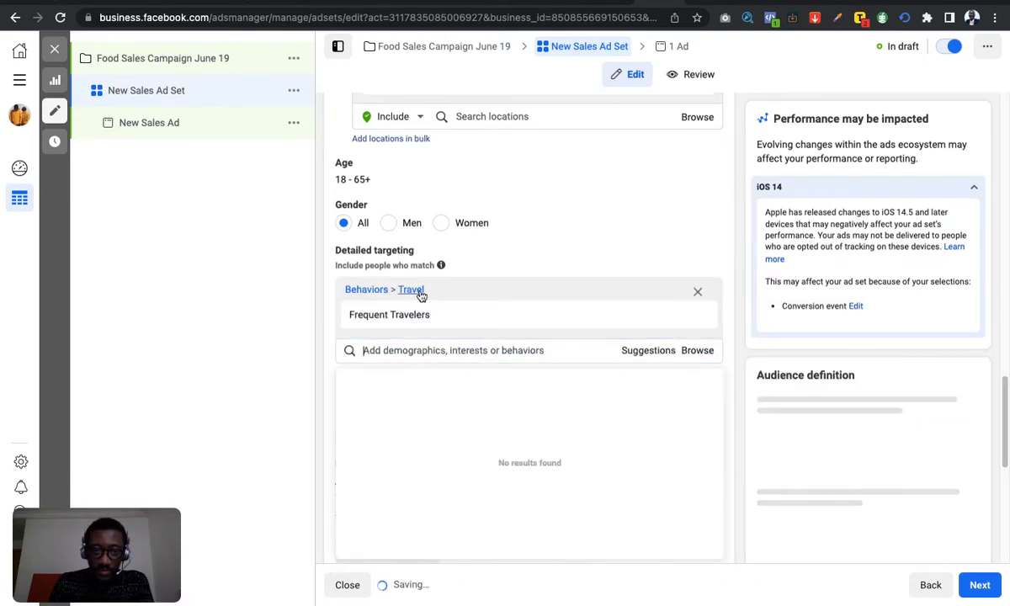
# - Add the suggested Frequent international travelers behavior and the Travel (travel & tourism) interest to the detailed targeting
pyautogui.moveTo(543, 321)
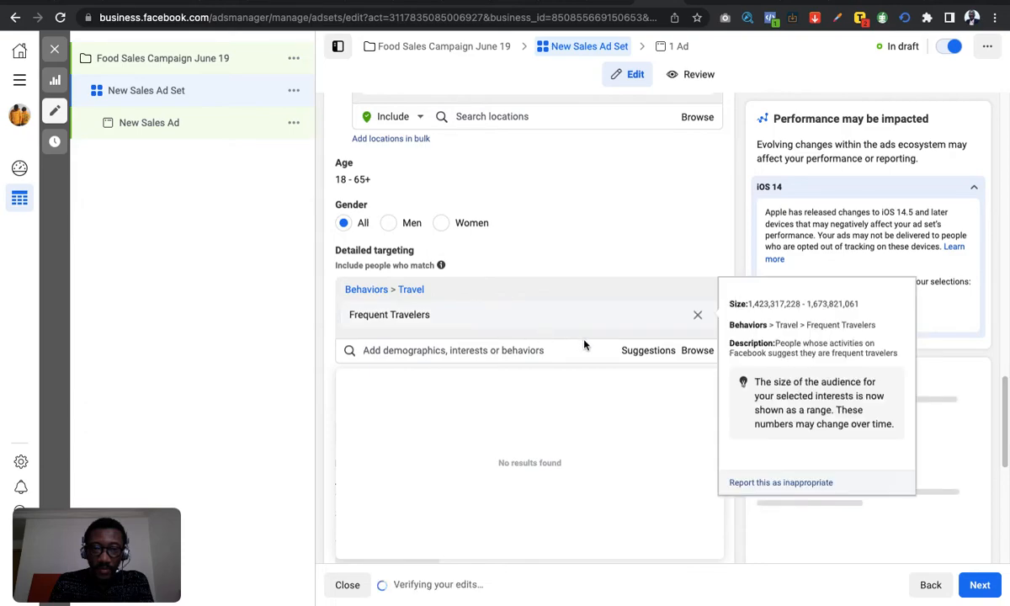
pyautogui.click(648, 356)
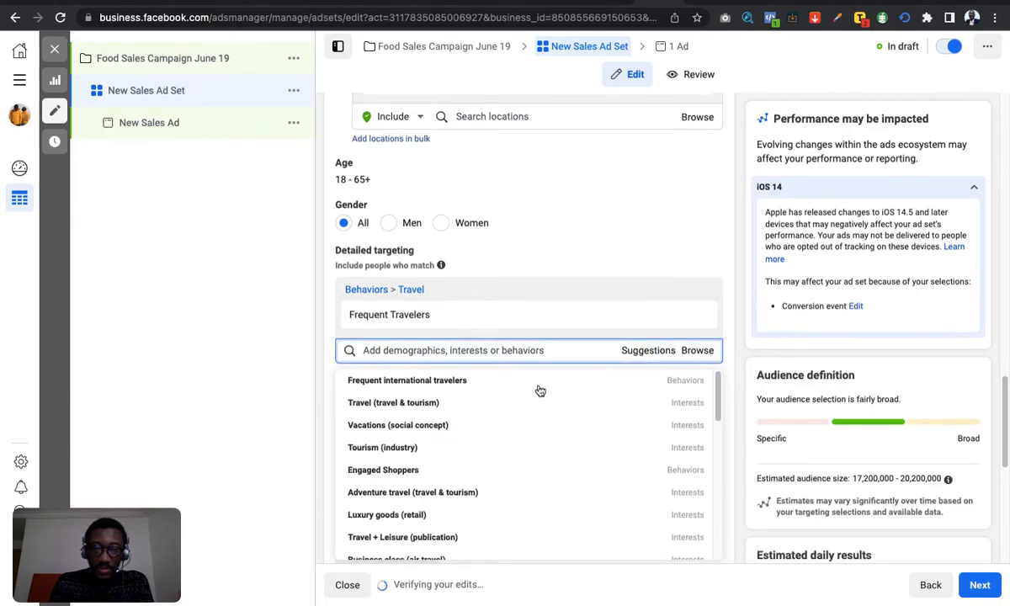
pyautogui.moveTo(444, 383)
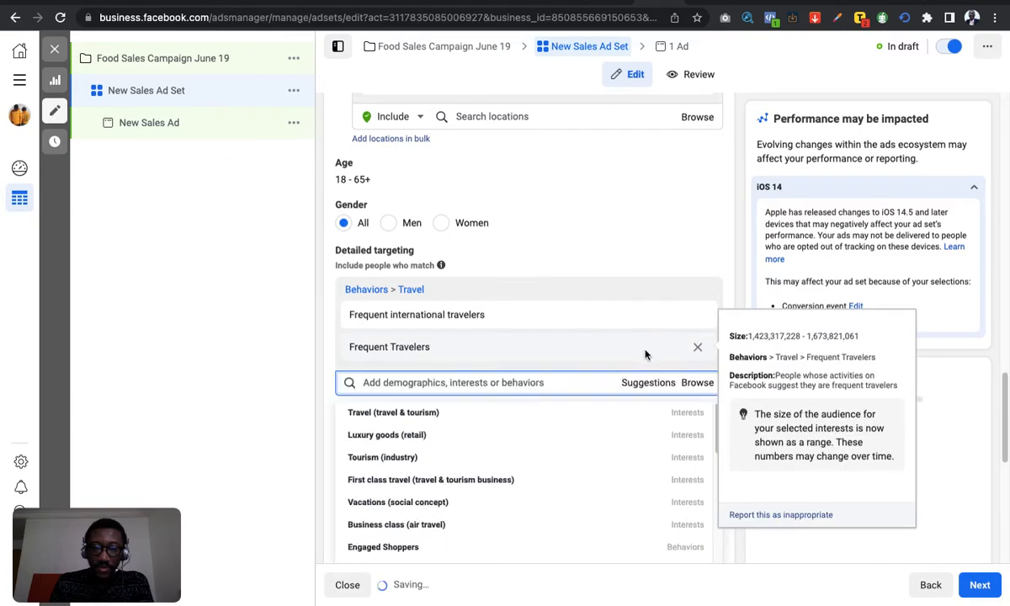
pyautogui.click(437, 413)
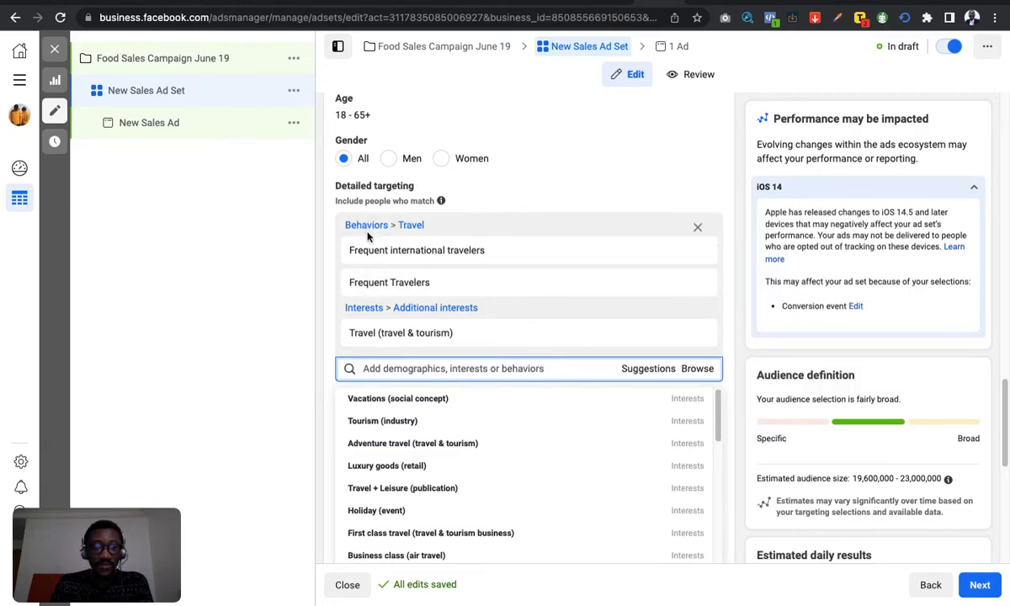
# - Examine the audience sizes and descriptions of the two chosen travel behaviors, and close the targeting suggestions
pyautogui.moveTo(386, 265)
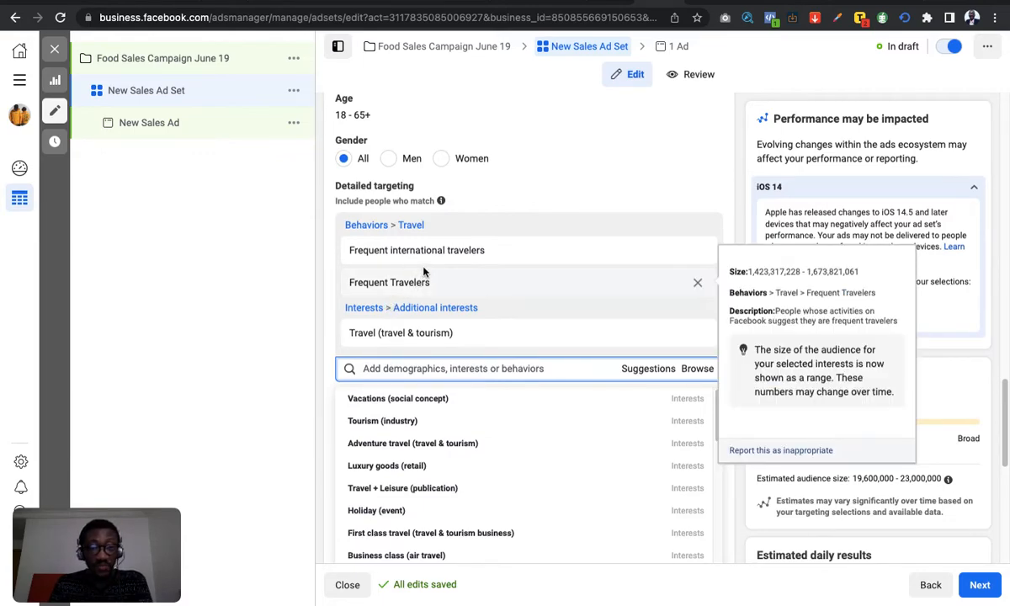
pyautogui.moveTo(435, 260)
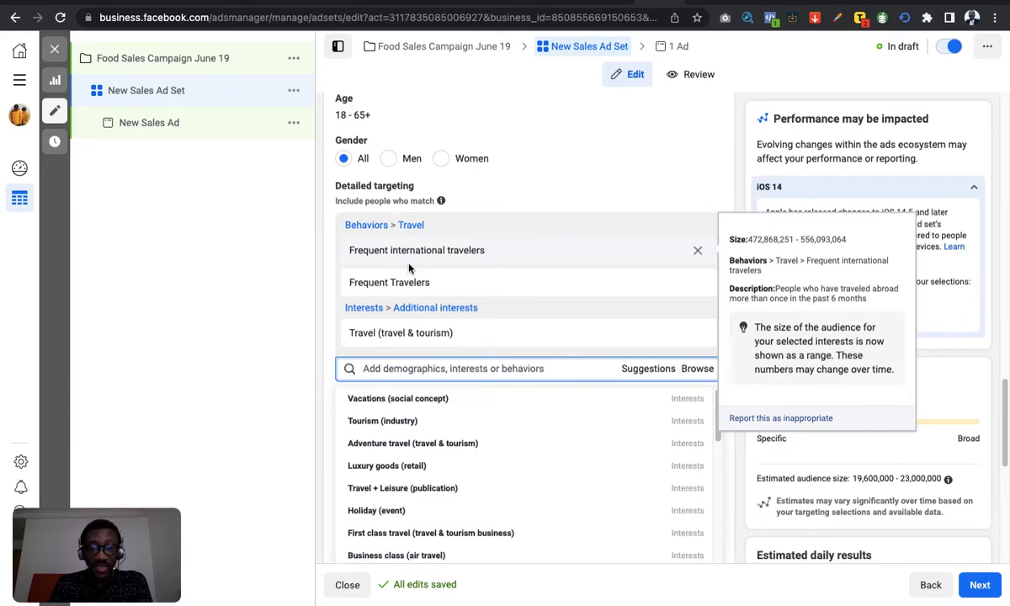
pyautogui.moveTo(419, 277)
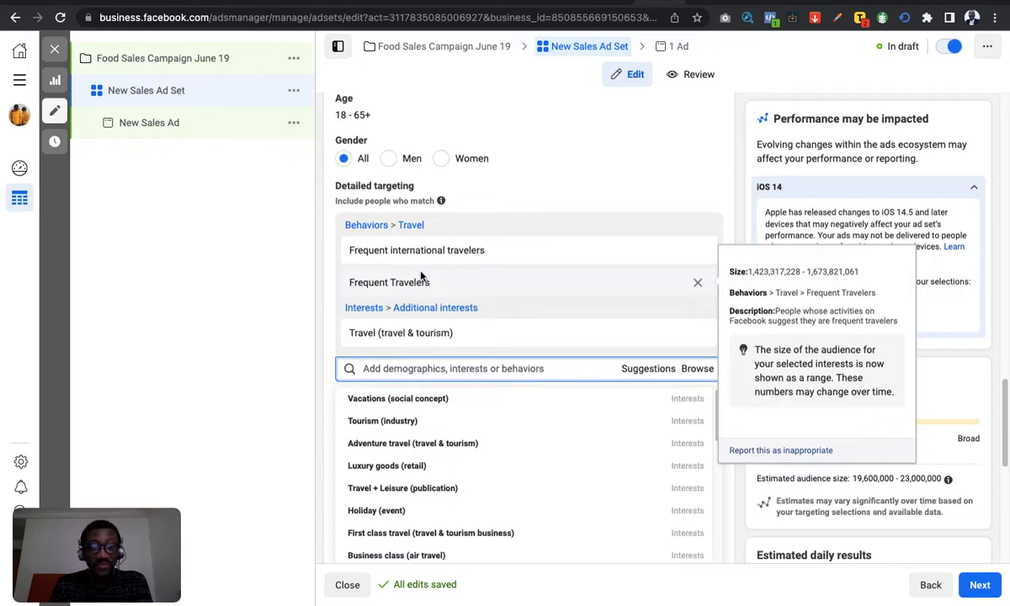
pyautogui.scroll(-2, 447, 269)
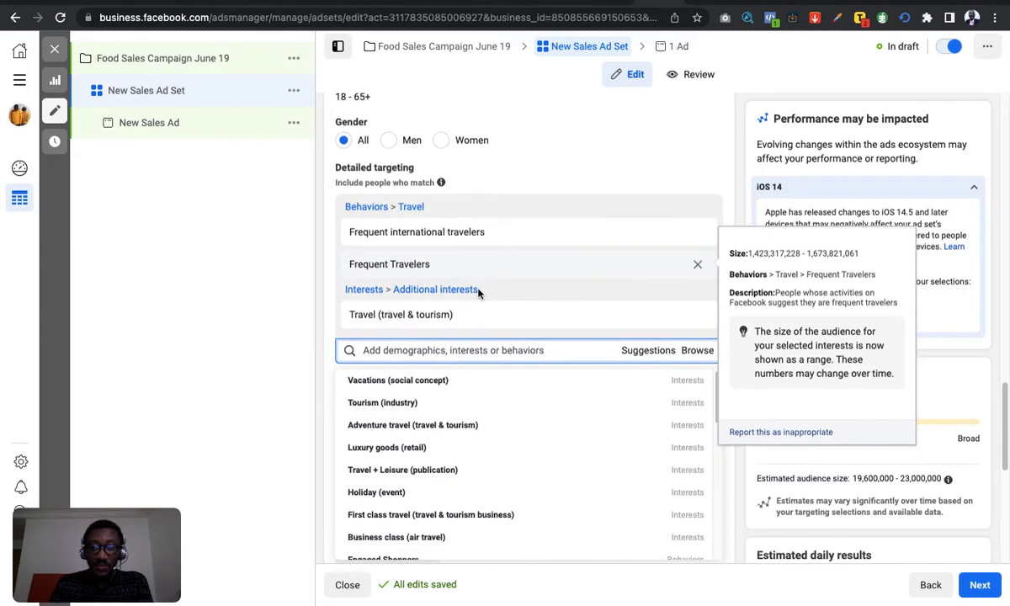
pyautogui.moveTo(456, 223)
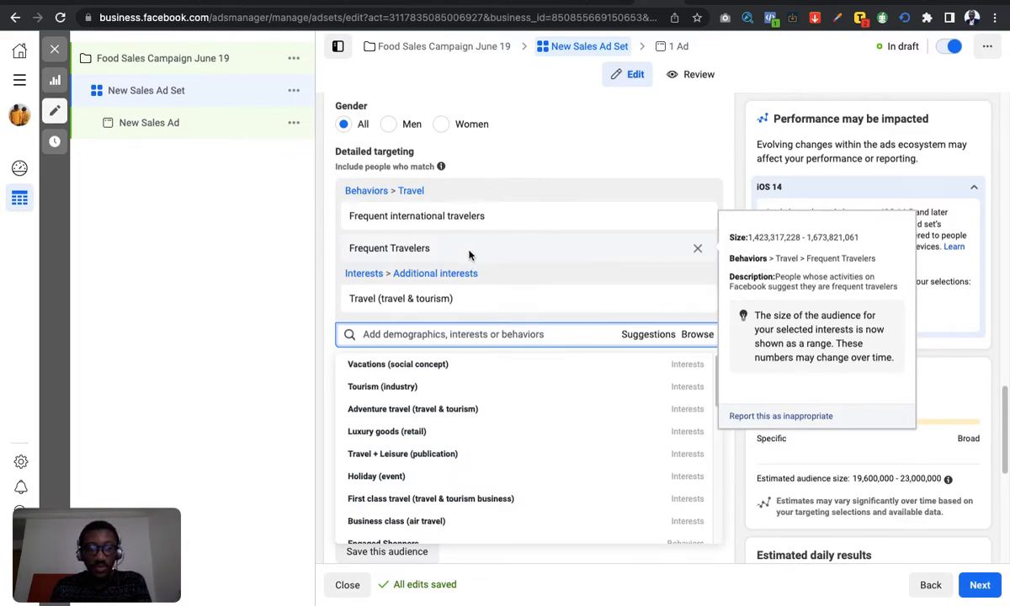
pyautogui.scroll(-1, 521, 291)
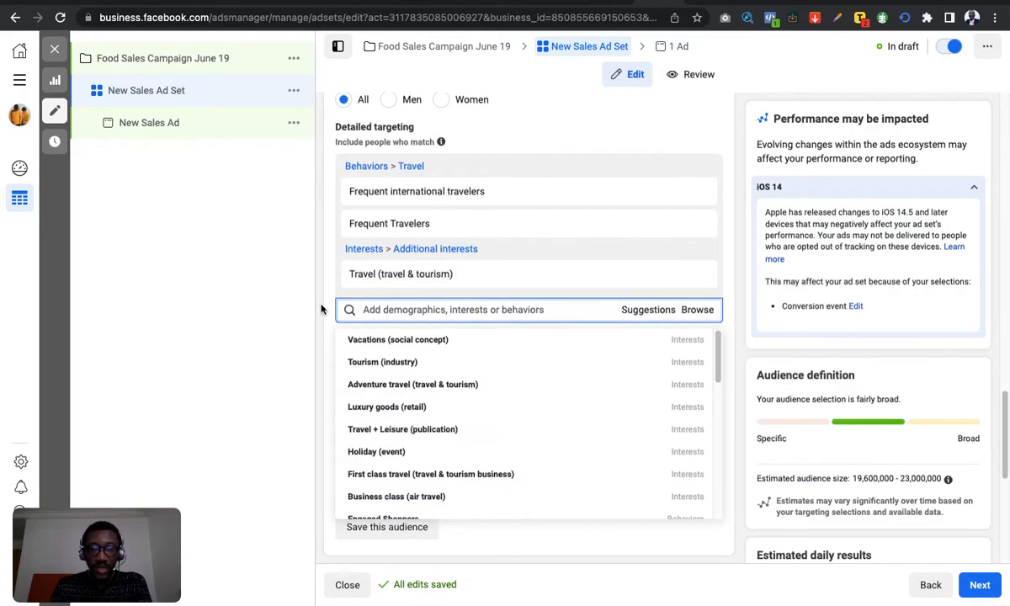
pyautogui.click(288, 310)
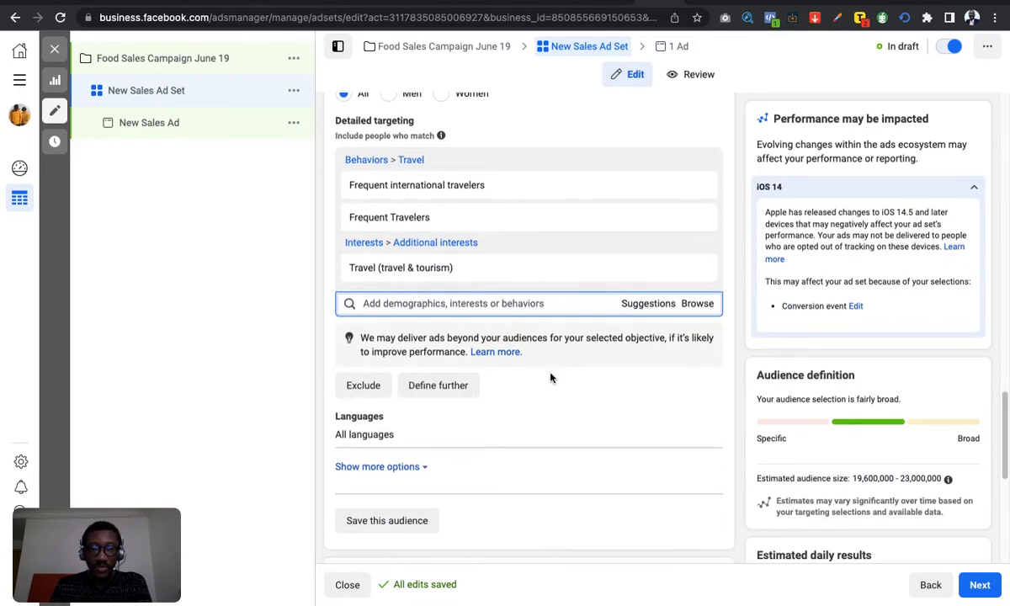
# - Switch the ad set to manual placements and deselect Audience network, Messenger and Instagram, keeping only Facebook
pyautogui.scroll(-1, 515, 347)
pyautogui.scroll(-5, 493, 296)
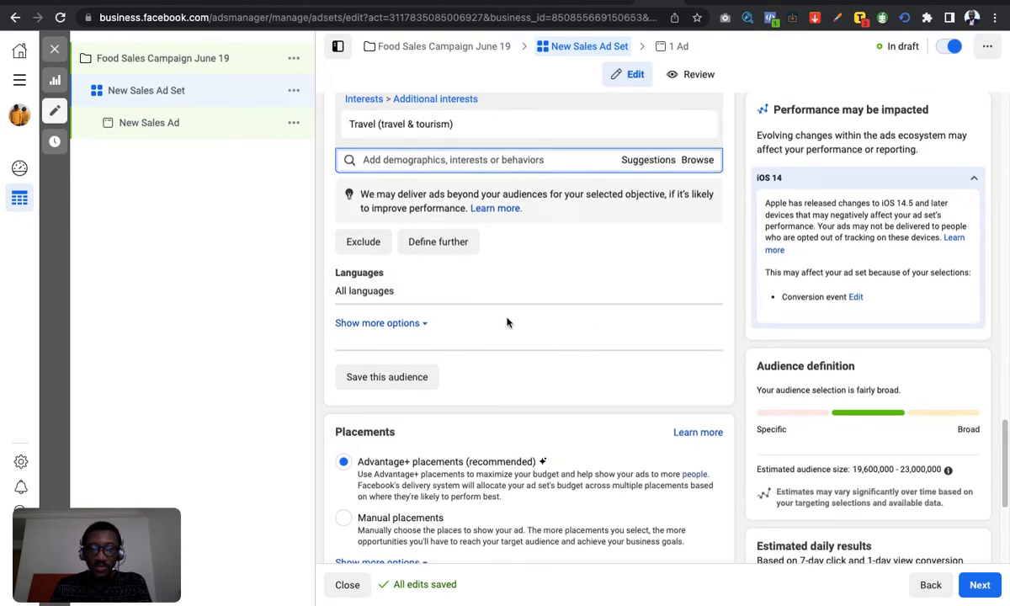
pyautogui.scroll(-5, 488, 301)
pyautogui.scroll(1, 444, 207)
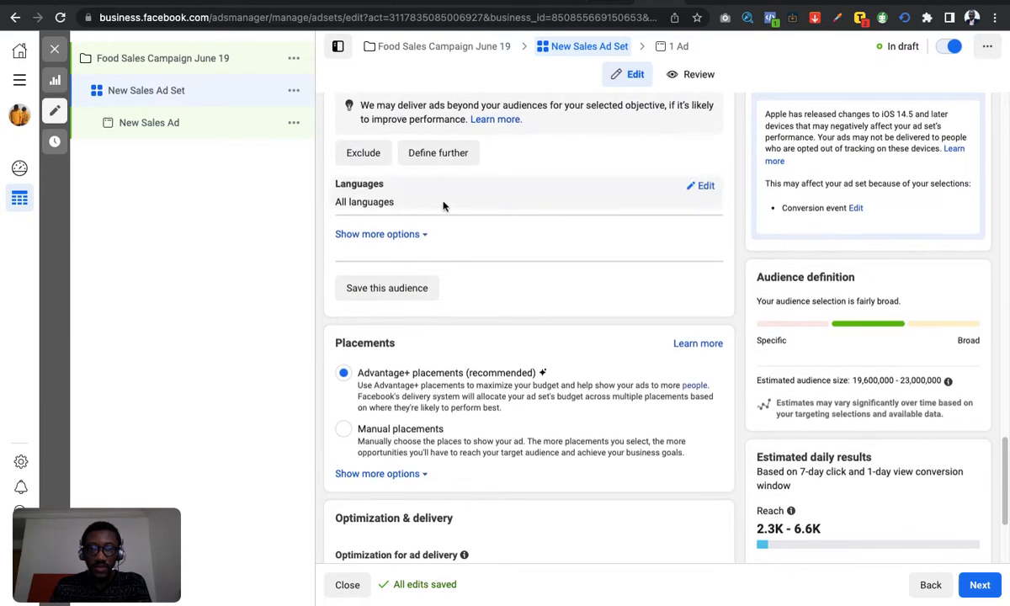
pyautogui.scroll(-1, 494, 292)
pyautogui.scroll(-4, 421, 332)
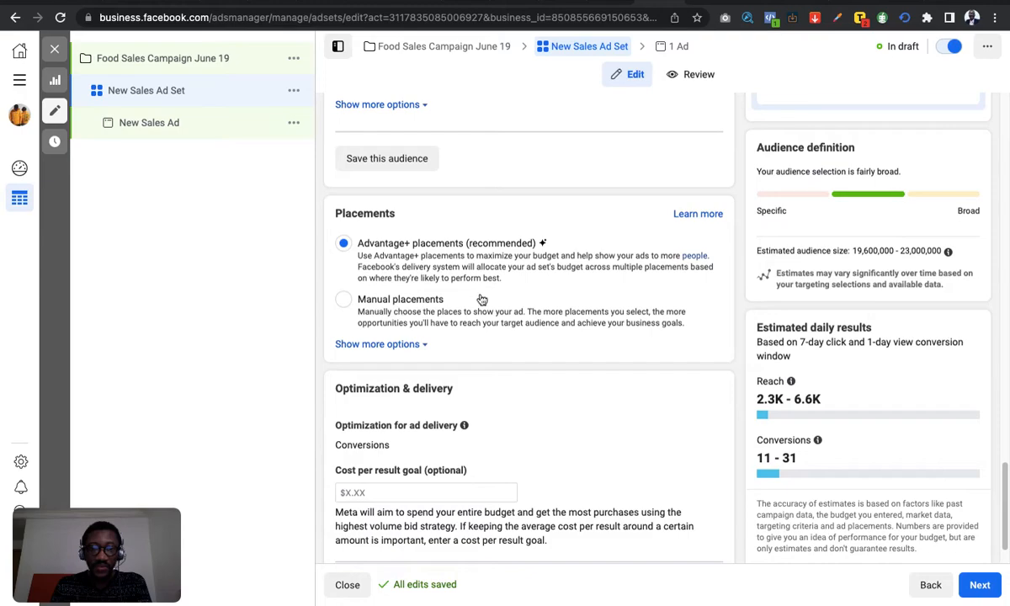
pyautogui.click(347, 301)
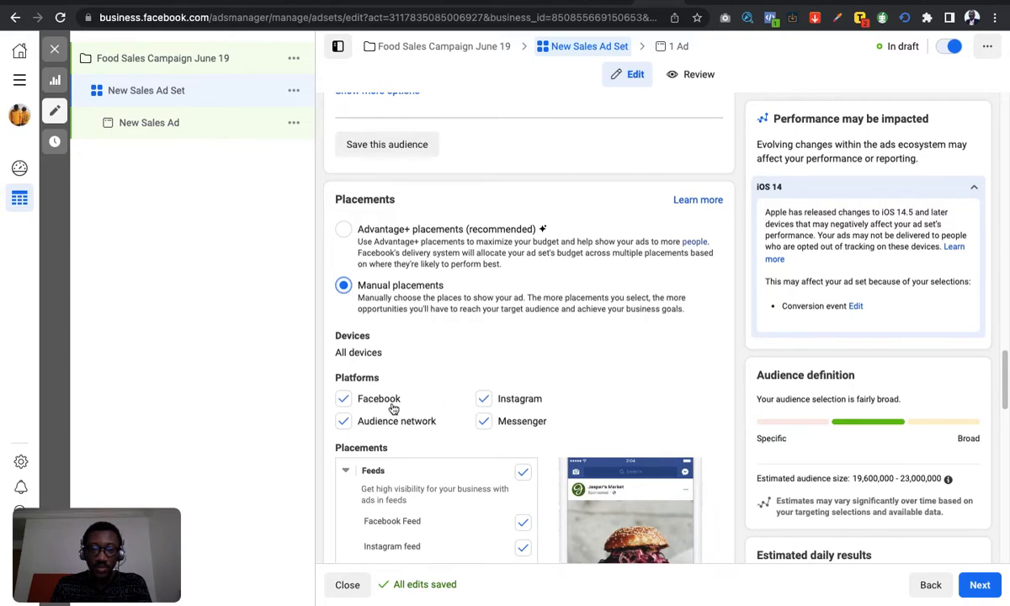
pyautogui.click(343, 420)
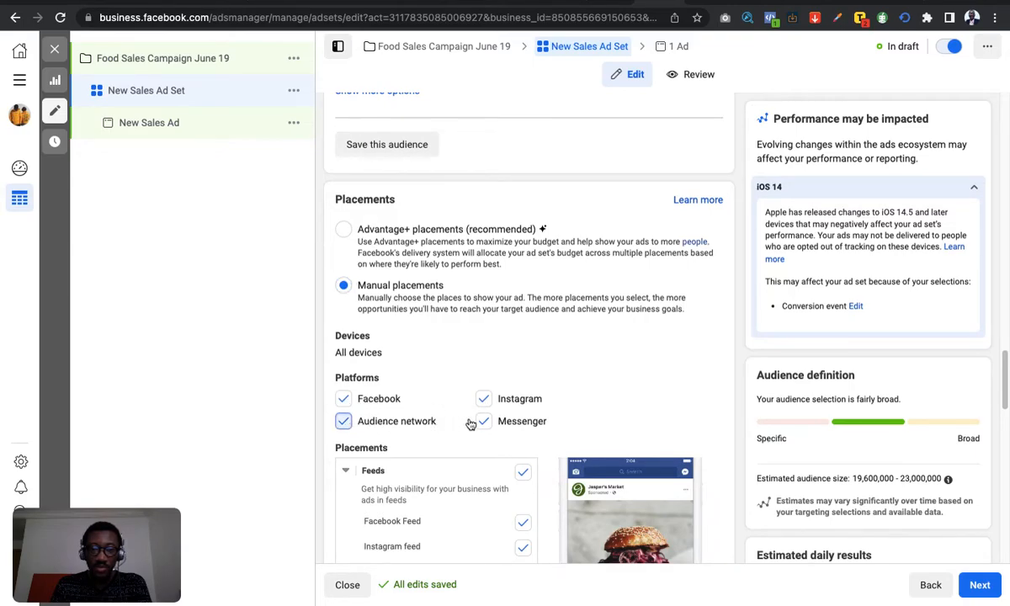
pyautogui.click(484, 400)
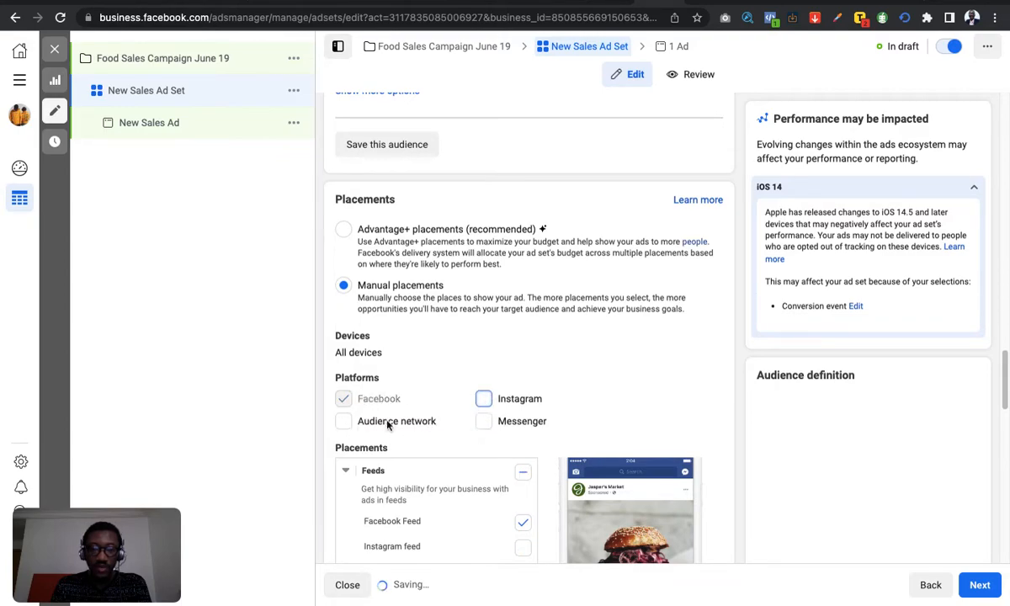
# - Review the Facebook placements and deselect the In-article placement group
pyautogui.scroll(-2, 527, 385)
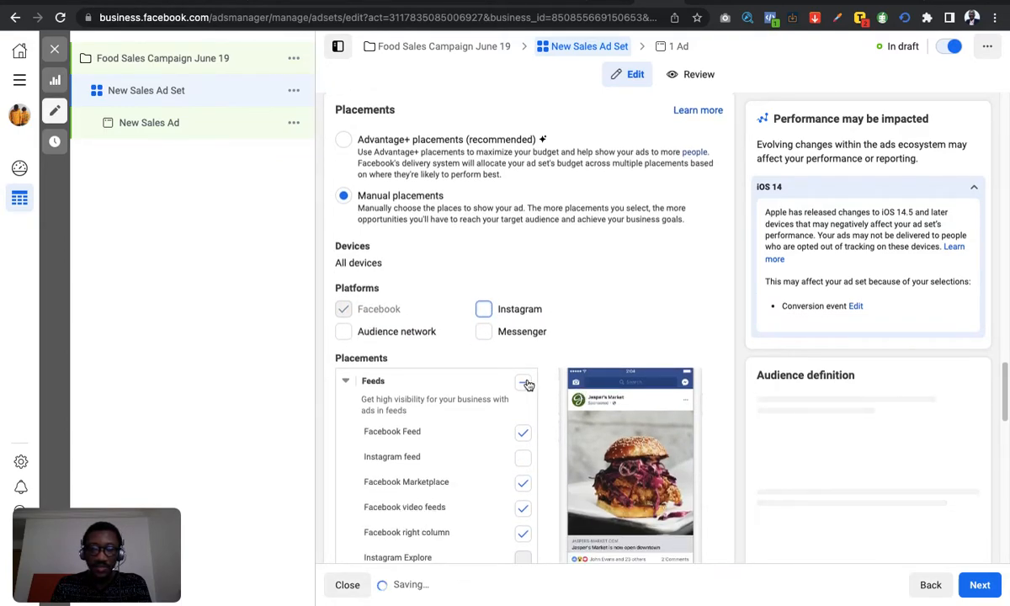
pyautogui.scroll(-1, 548, 353)
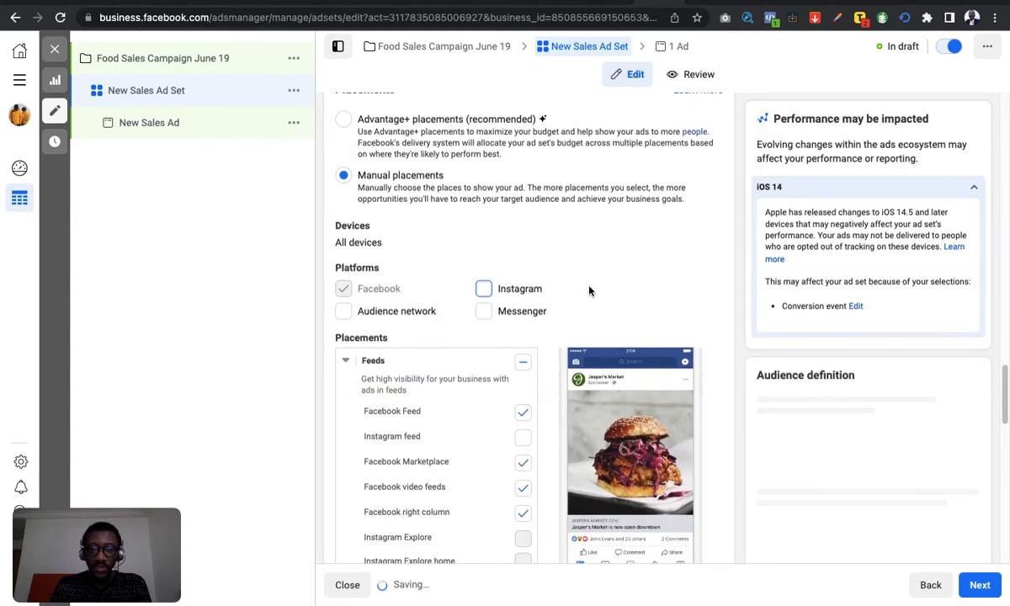
pyautogui.scroll(-8, 589, 290)
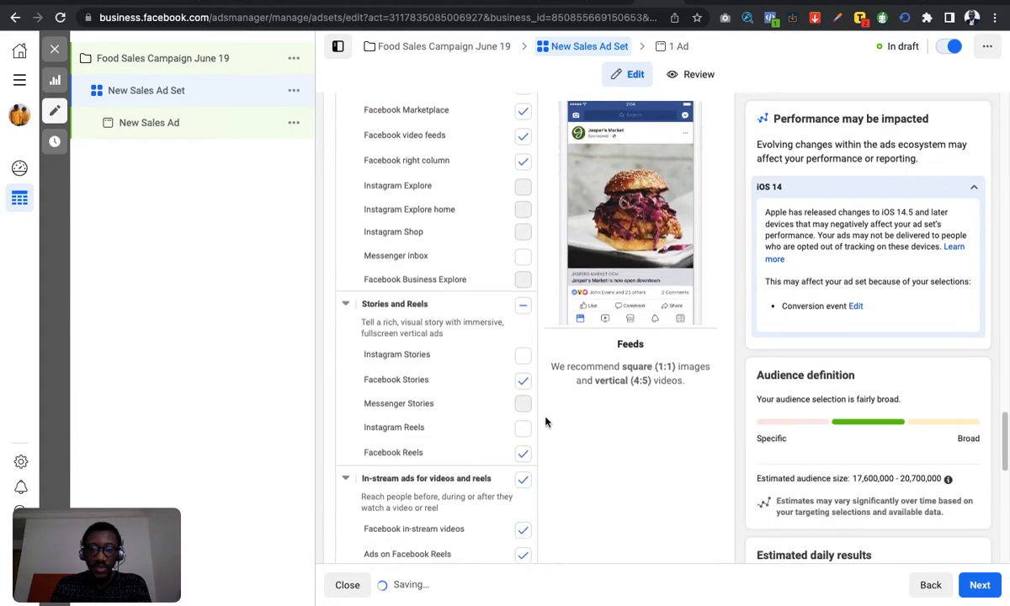
pyautogui.scroll(-15, 545, 421)
pyautogui.scroll(2, 544, 425)
pyautogui.scroll(3, 544, 425)
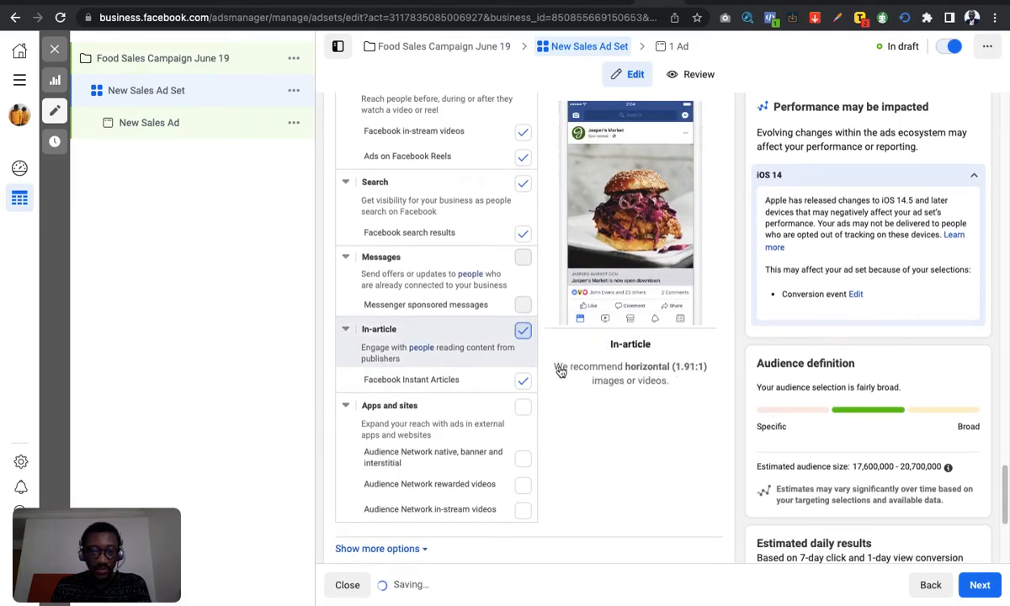
pyautogui.click(523, 330)
pyautogui.scroll(4, 545, 429)
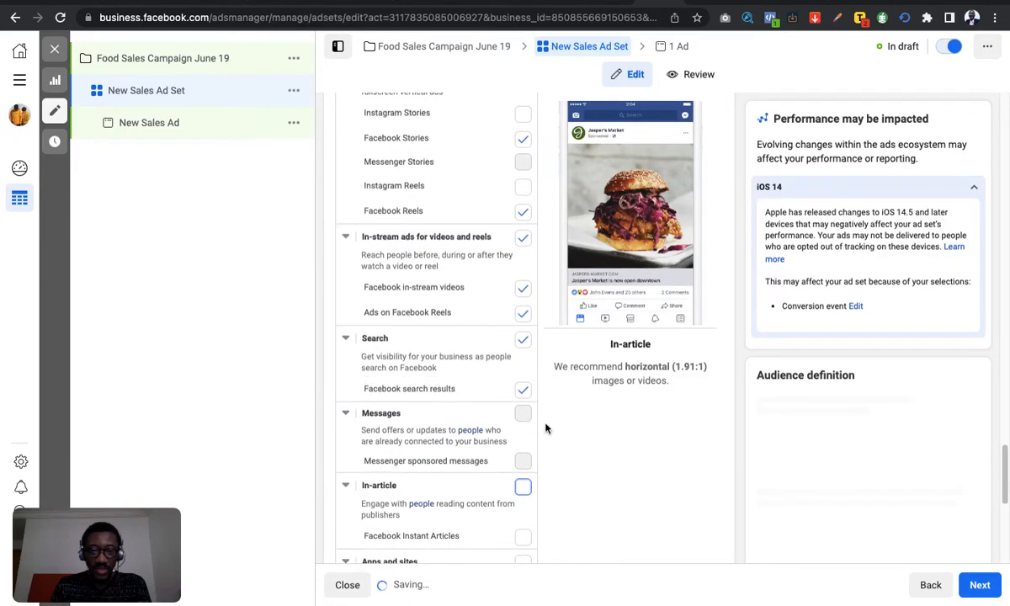
# - Deselect the Search, In-stream ads for videos and reels, and Stories and Reels placement groups
pyautogui.click(522, 340)
pyautogui.scroll(2, 524, 335)
pyautogui.click(523, 316)
pyautogui.scroll(2, 522, 322)
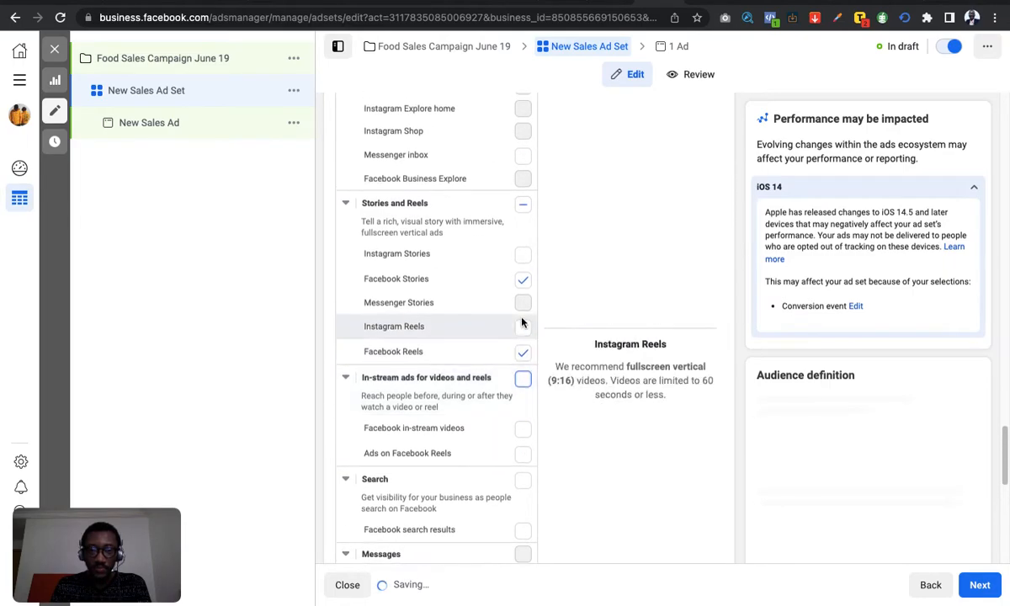
pyautogui.scroll(2, 522, 322)
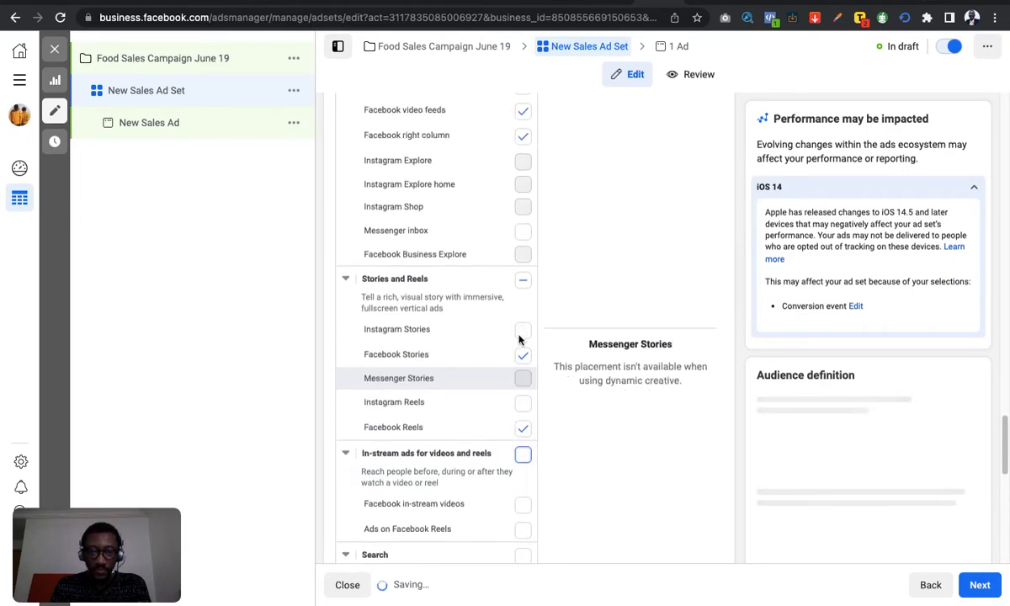
pyautogui.click(524, 283)
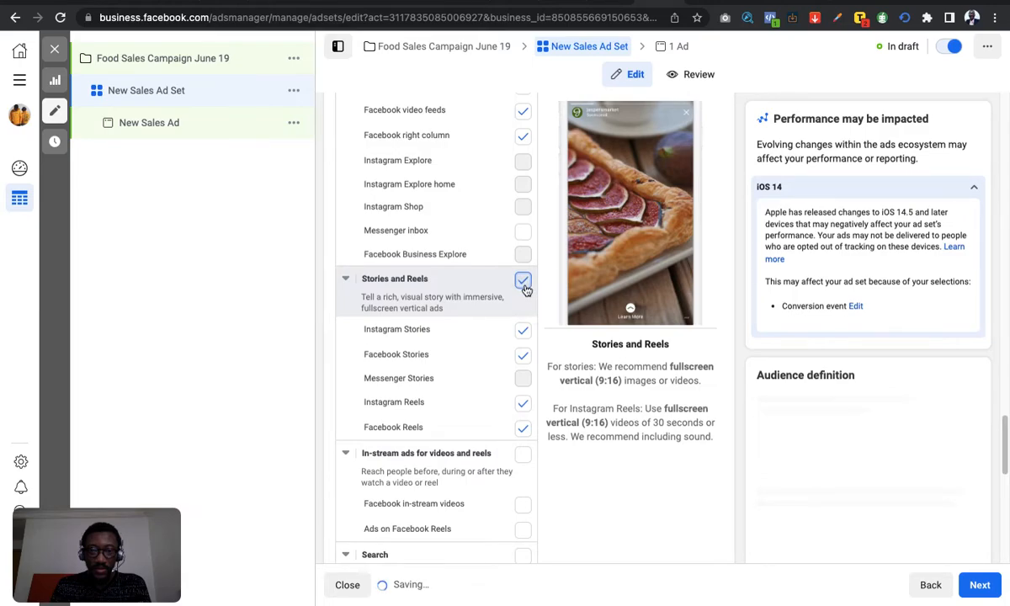
pyautogui.click(523, 283)
# - Deselect Facebook Marketplace, Facebook video feeds and Facebook right column in the Feeds group, keeping only Facebook Feed
pyautogui.scroll(5, 521, 295)
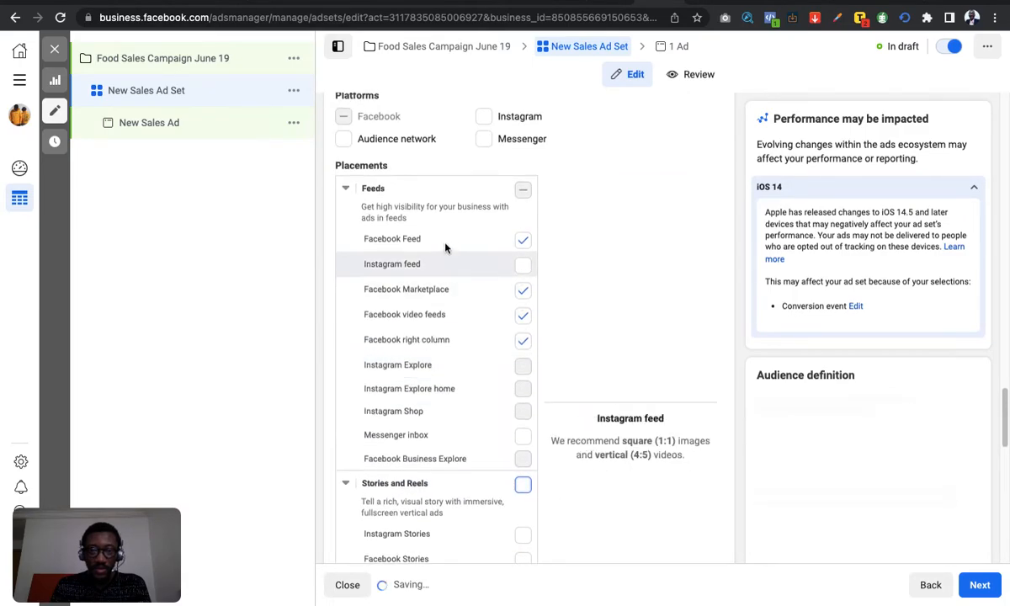
pyautogui.click(522, 317)
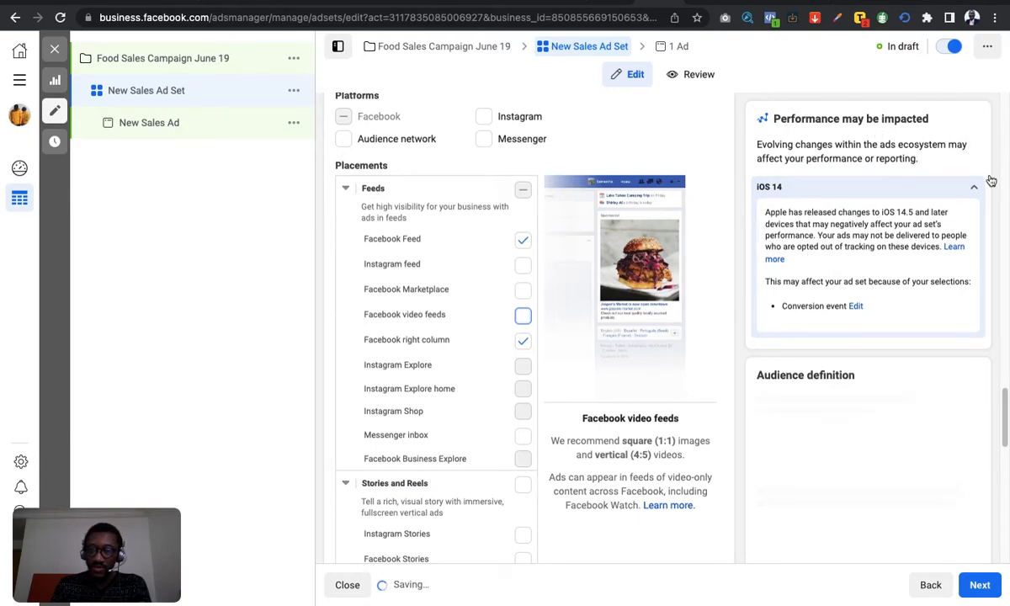
pyautogui.click(522, 343)
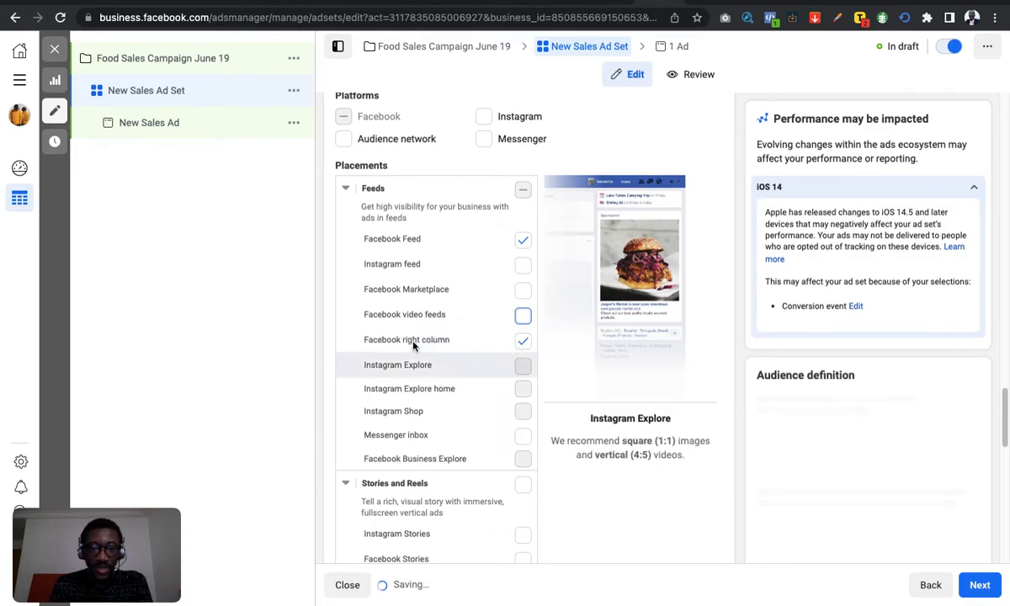
pyautogui.click(524, 342)
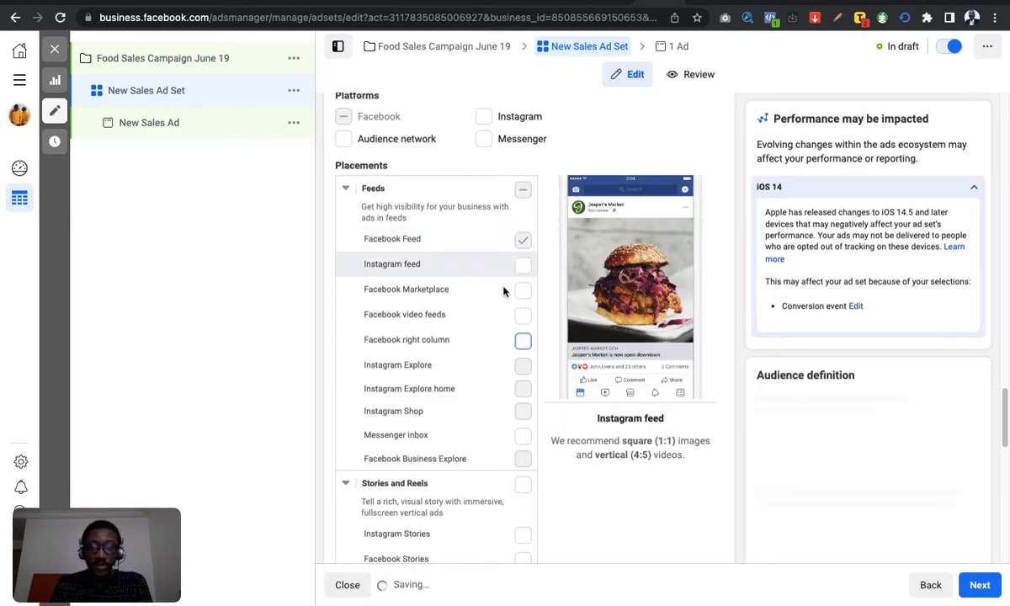
# - Open the placement device options, check the Mobile and Desktop choices, and close the list with all devices kept
pyautogui.scroll(6, 505, 295)
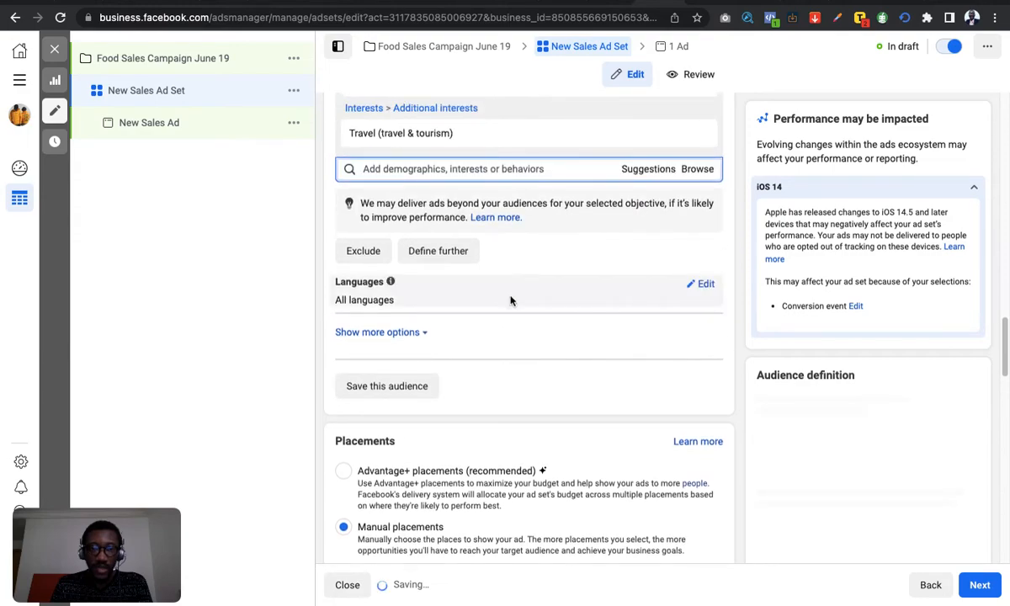
pyautogui.scroll(-2, 512, 299)
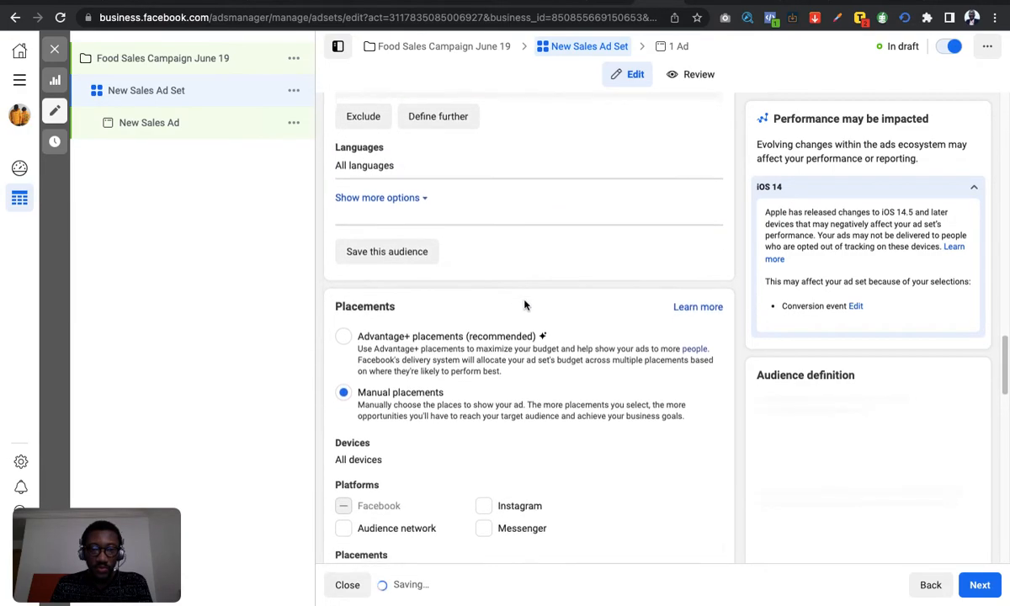
pyautogui.scroll(-3, 524, 305)
pyautogui.scroll(-1, 487, 344)
pyautogui.click(705, 265)
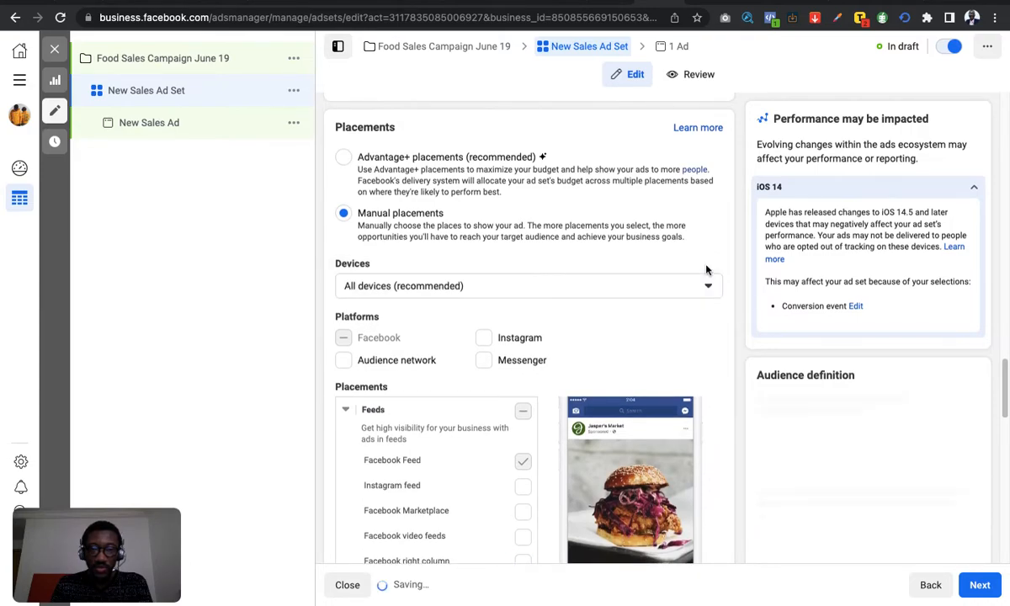
pyautogui.click(707, 287)
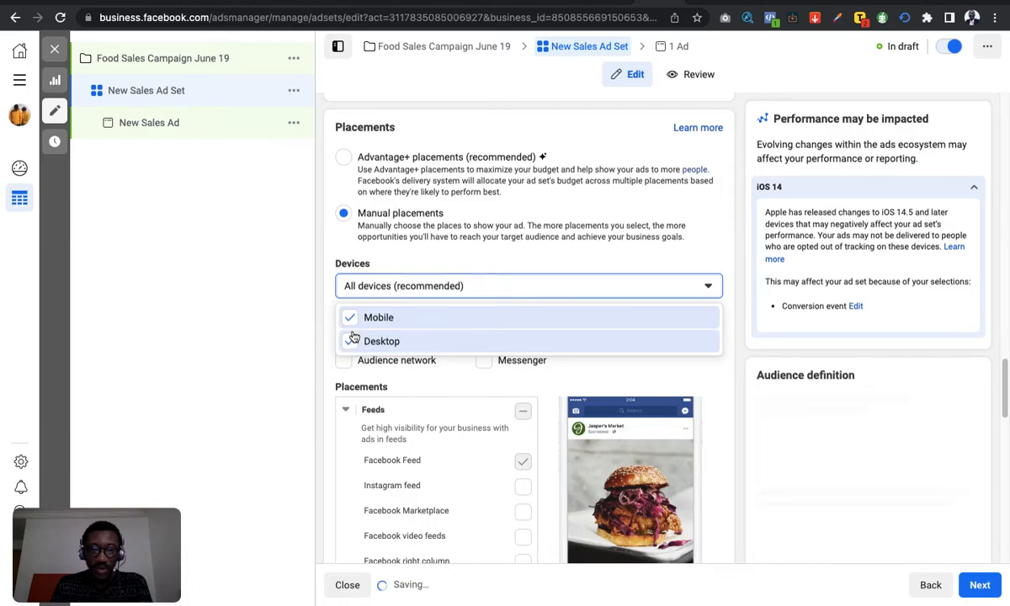
pyautogui.click(692, 287)
# - Look over the remaining ad set settings and open the New Sales Ad for editing
pyautogui.scroll(-7, 564, 336)
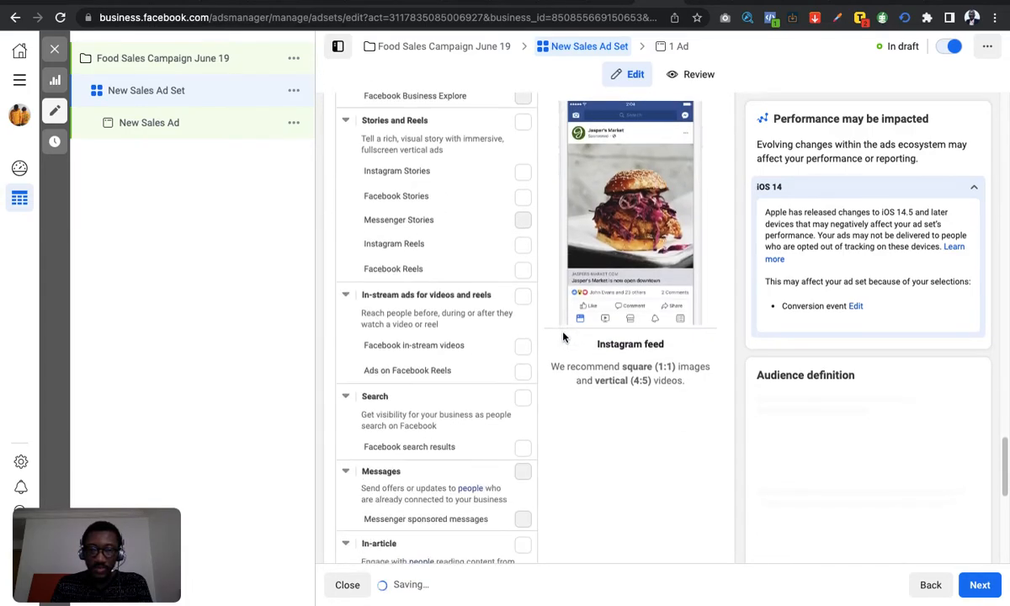
pyautogui.scroll(-6, 564, 335)
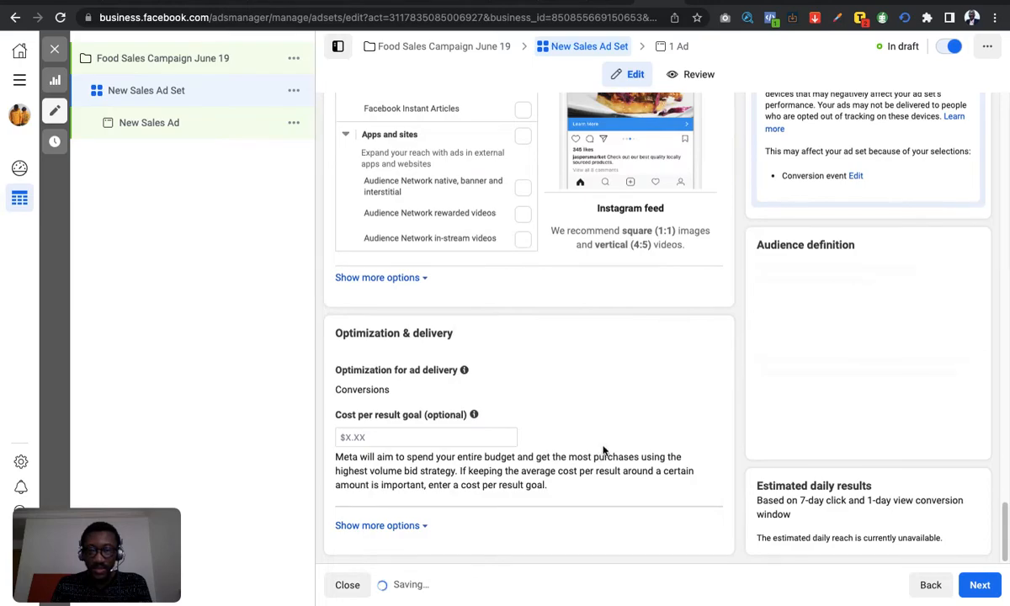
pyautogui.scroll(8, 604, 450)
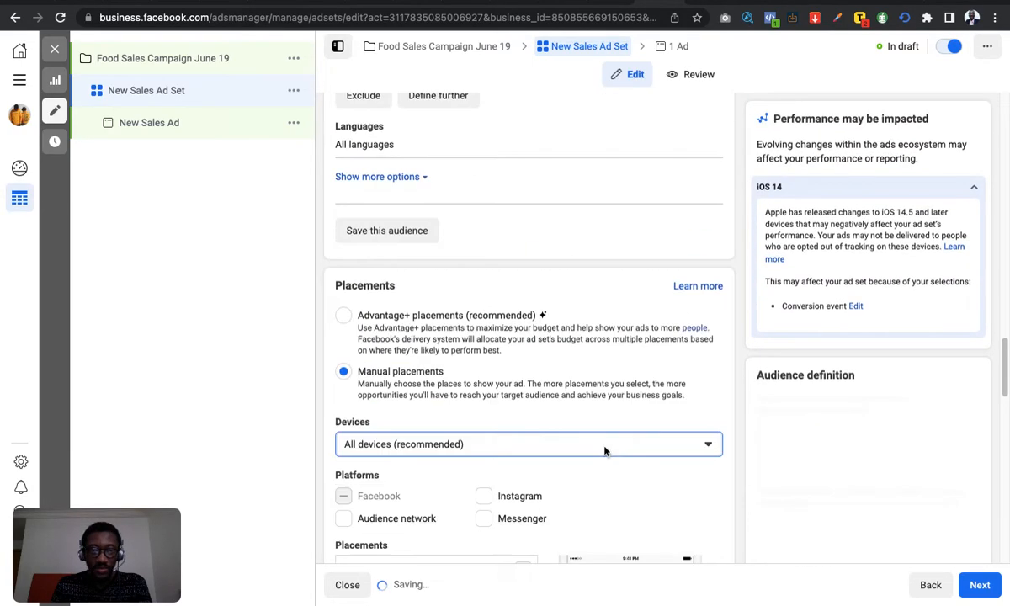
pyautogui.scroll(10, 604, 450)
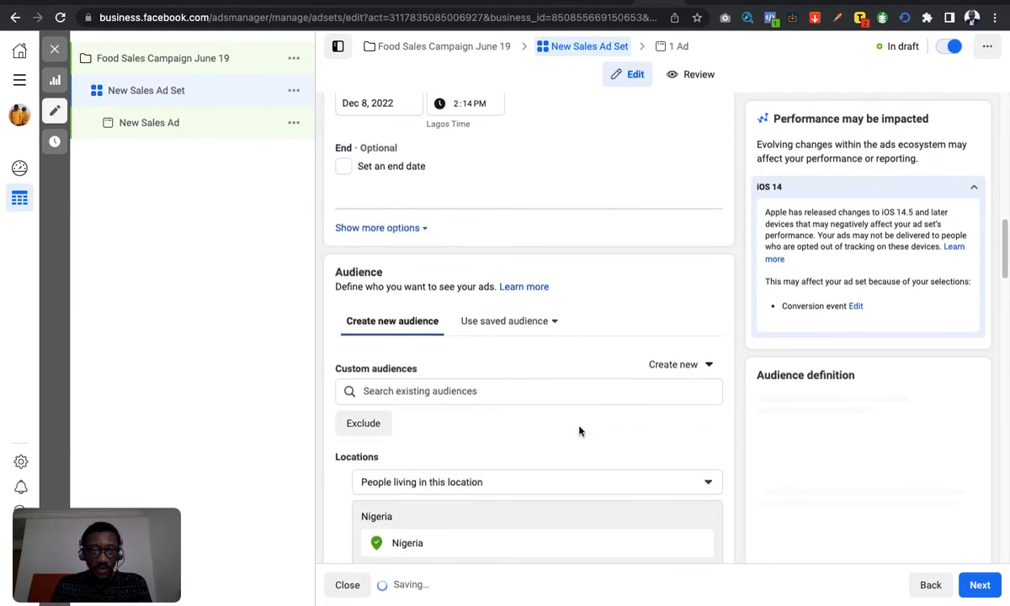
pyautogui.scroll(7, 539, 412)
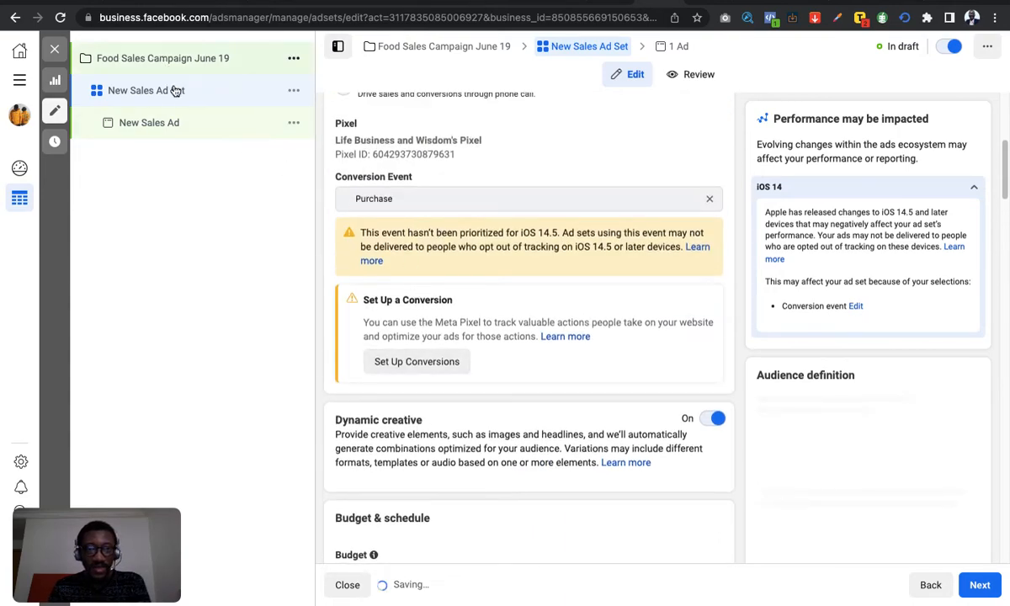
pyautogui.click(137, 124)
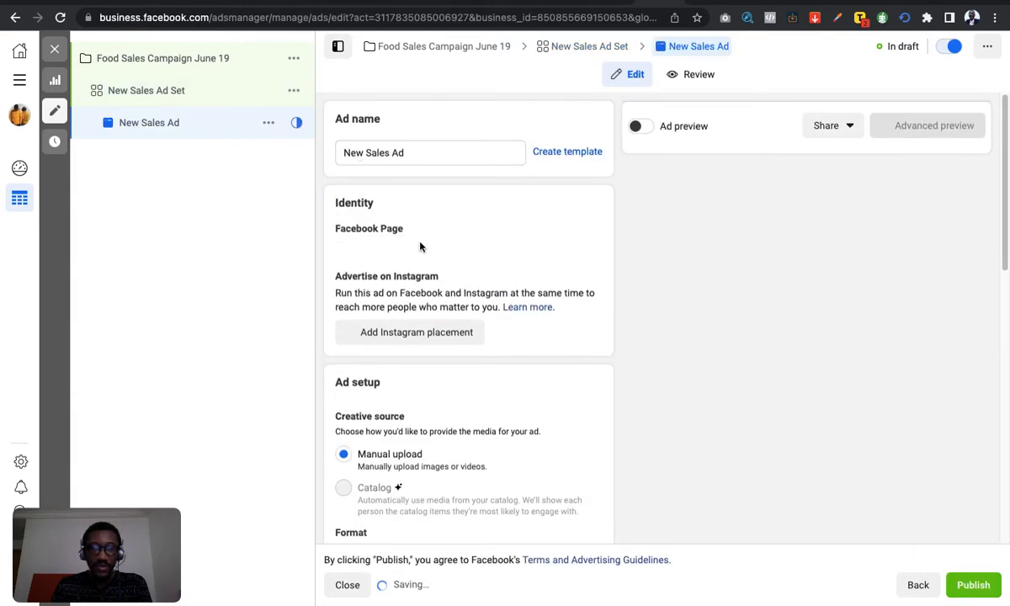
# - Examine the ad's identity, creative source, format, media and primary text settings
pyautogui.scroll(-1, 415, 263)
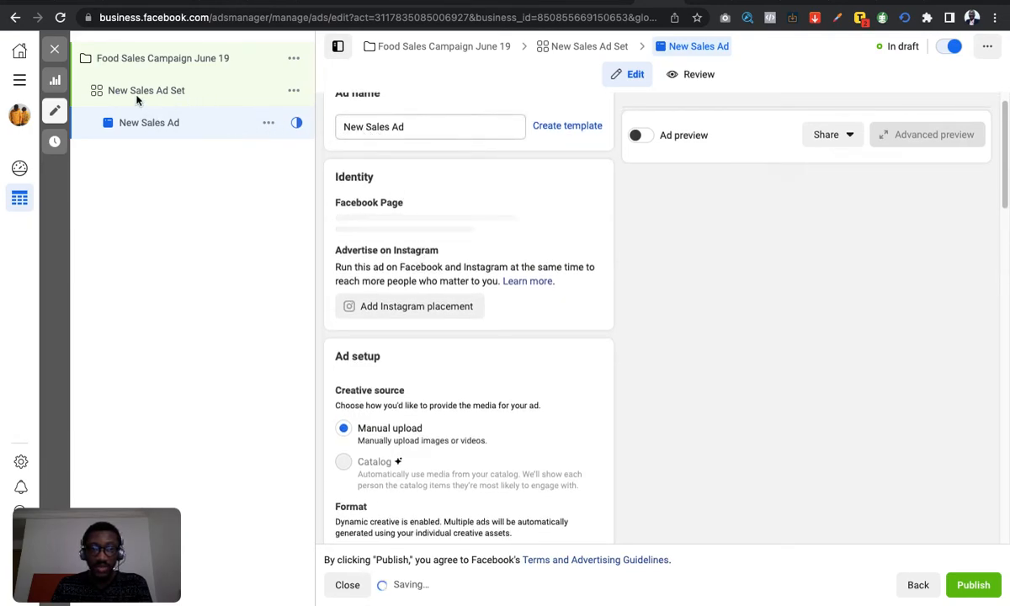
pyautogui.scroll(-1, 417, 300)
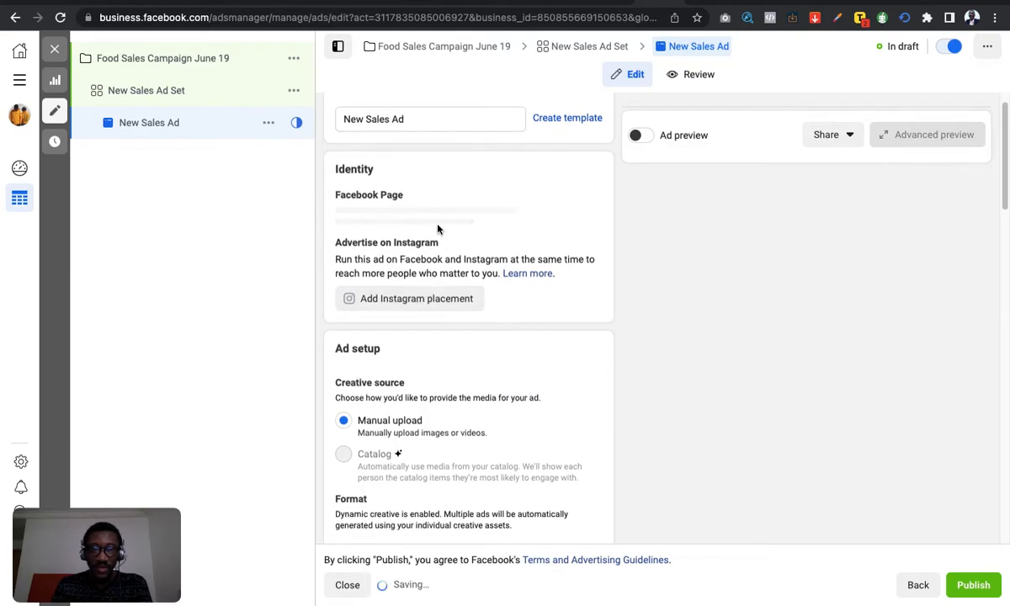
pyautogui.scroll(-1, 438, 237)
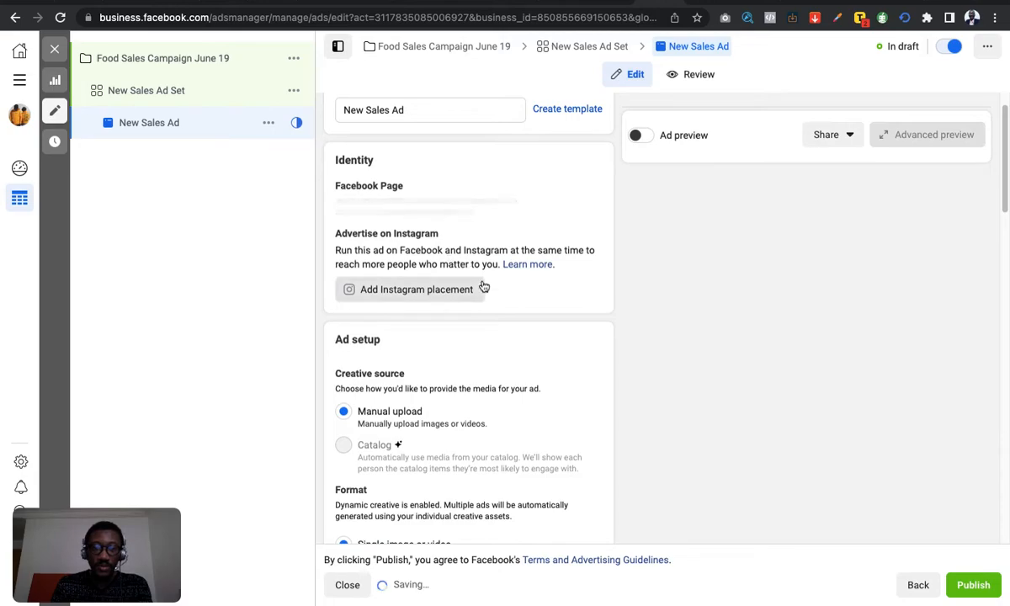
pyautogui.scroll(-5, 484, 283)
pyautogui.scroll(5, 491, 280)
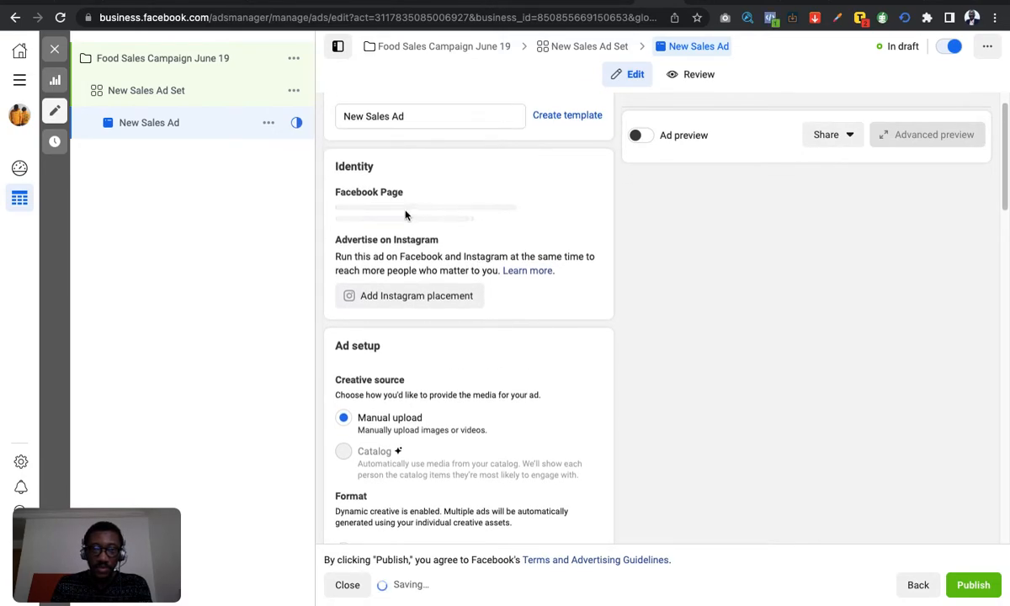
pyautogui.scroll(-10, 504, 325)
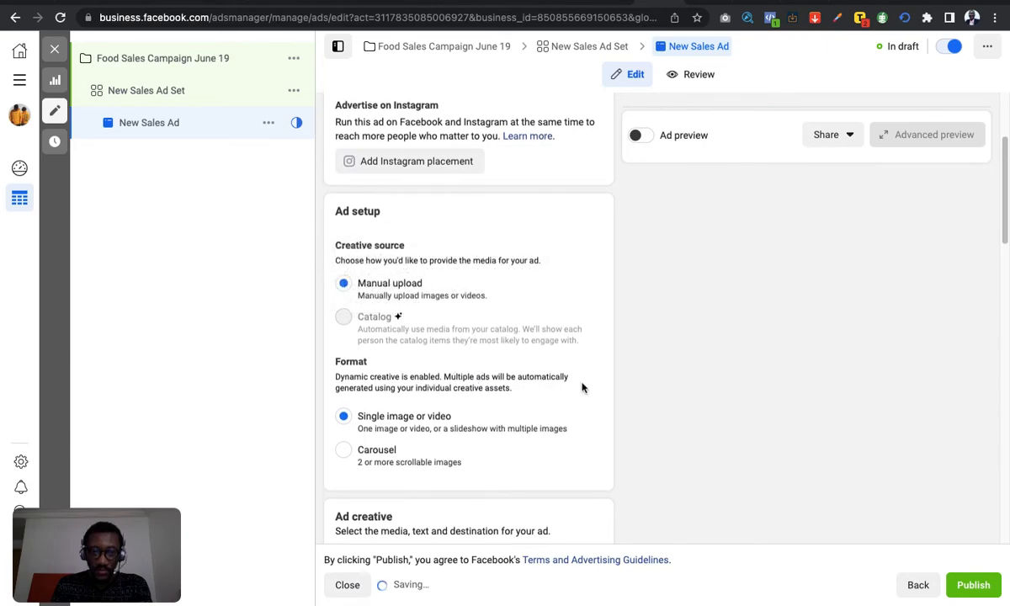
pyautogui.scroll(-2, 575, 376)
pyautogui.scroll(-2, 574, 373)
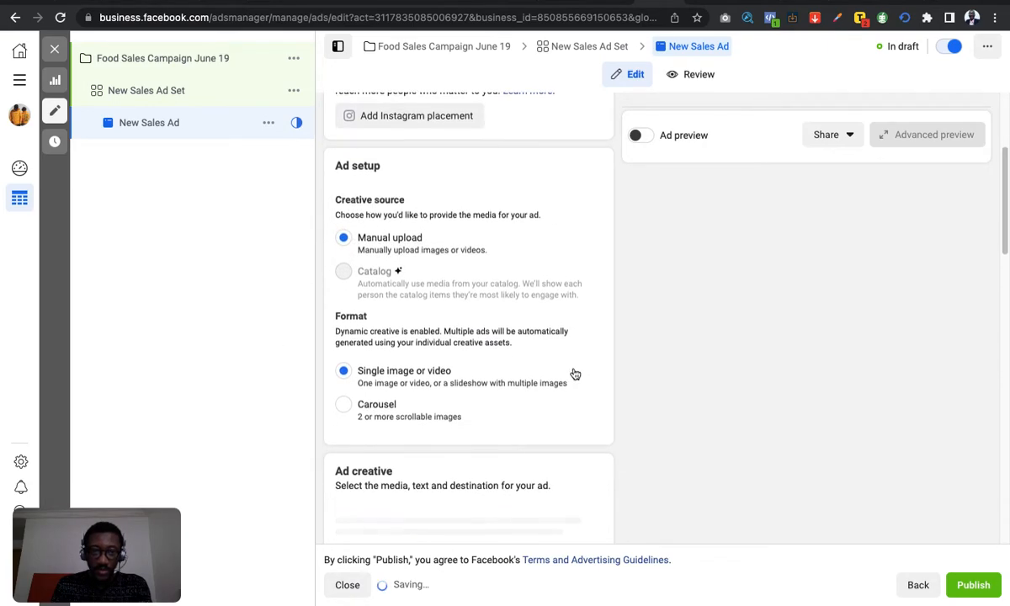
pyautogui.scroll(-2, 572, 377)
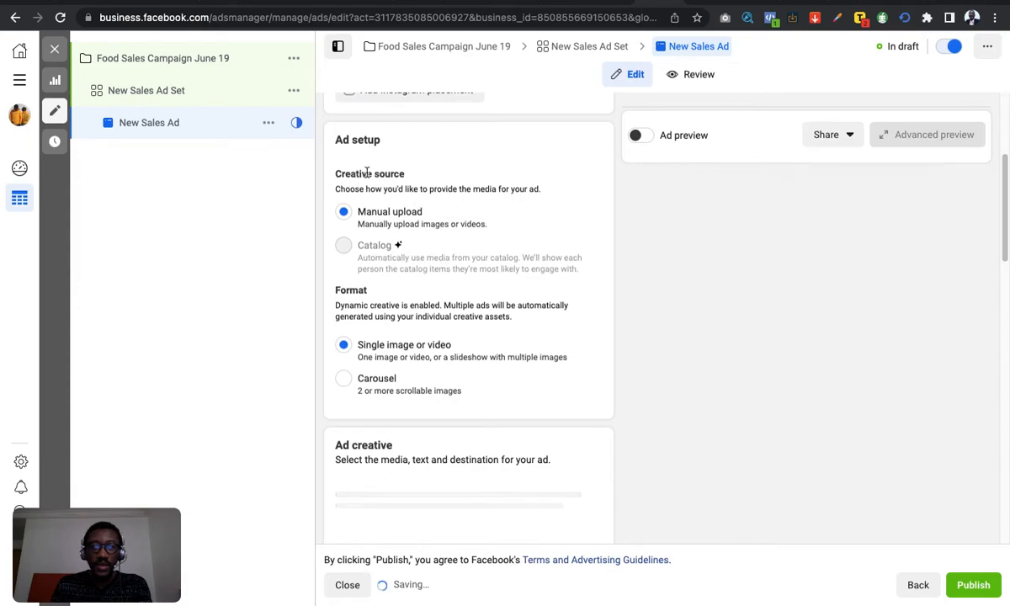
pyautogui.moveTo(334, 245)
pyautogui.scroll(-5, 487, 429)
pyautogui.scroll(-5, 526, 419)
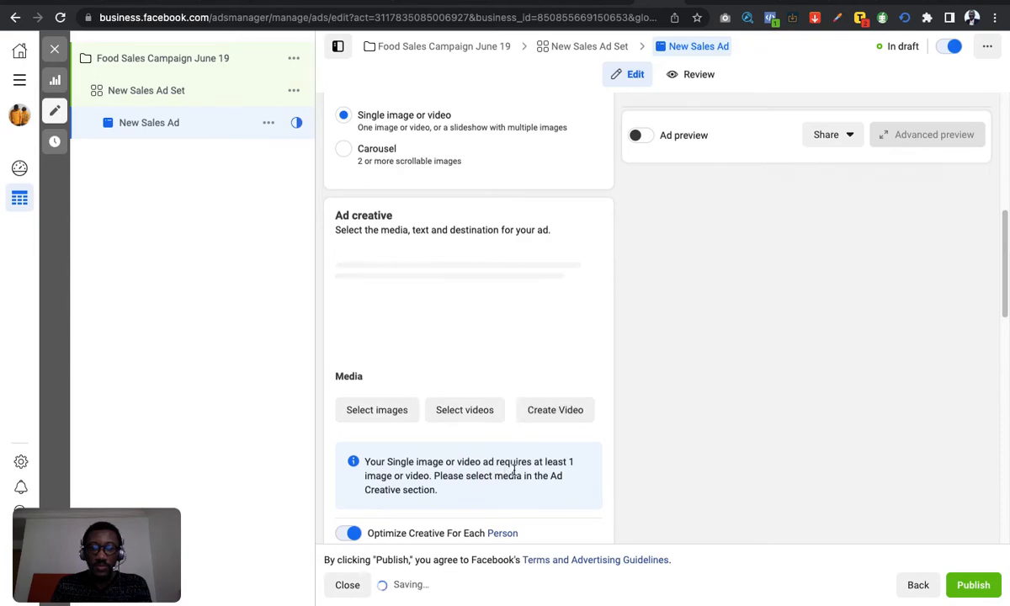
pyautogui.scroll(-3, 513, 471)
pyautogui.scroll(-3, 514, 471)
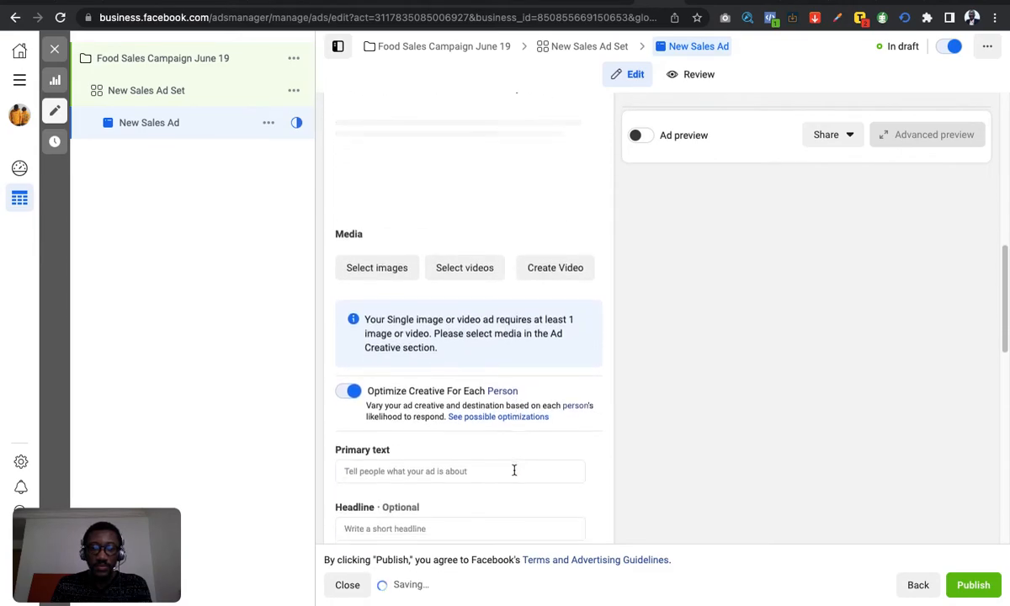
pyautogui.scroll(12, 513, 311)
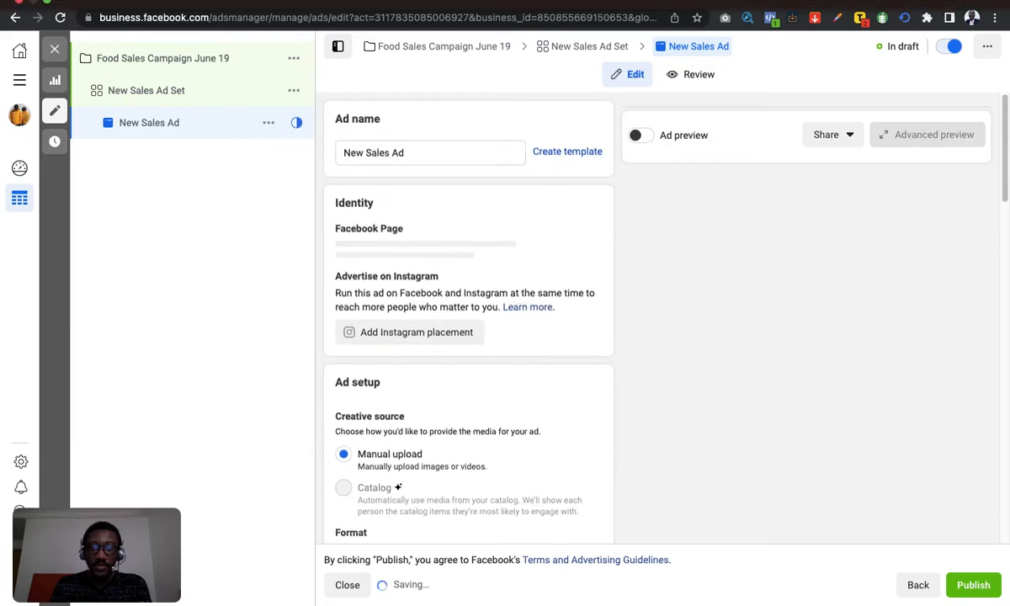
pyautogui.moveTo(652, 3)
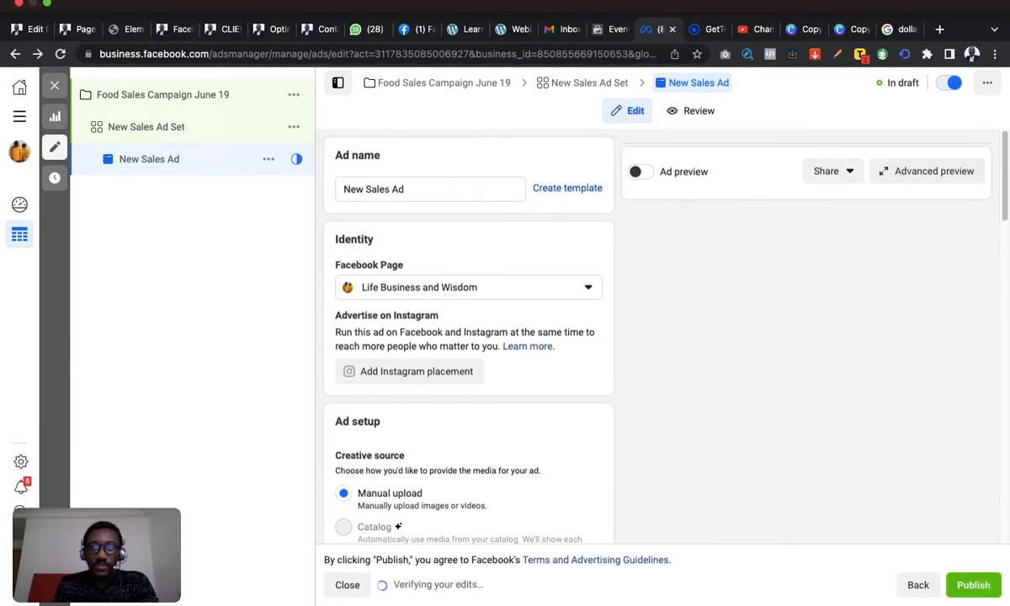
# - View the available Facebook Pages for the ad's identity and close the list, keeping Life Business and Wisdom
pyautogui.scroll(-1, 485, 248)
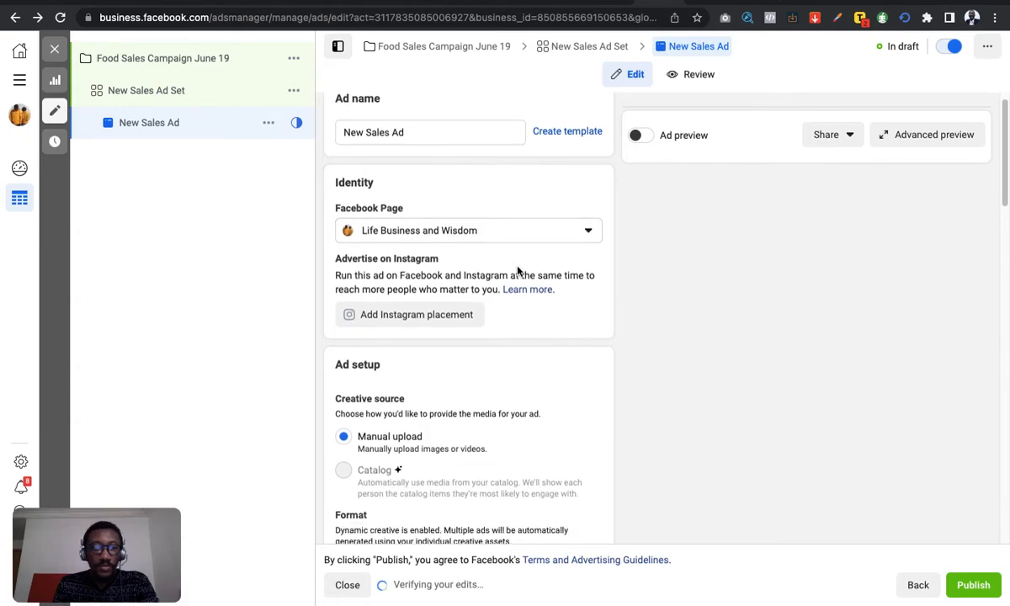
pyautogui.scroll(1, 487, 251)
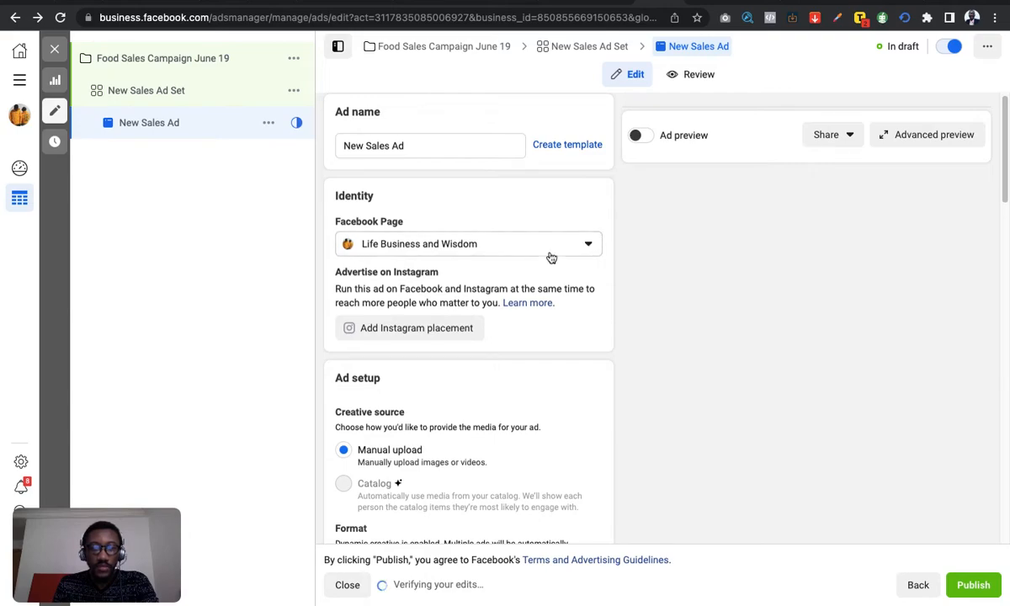
pyautogui.click(589, 246)
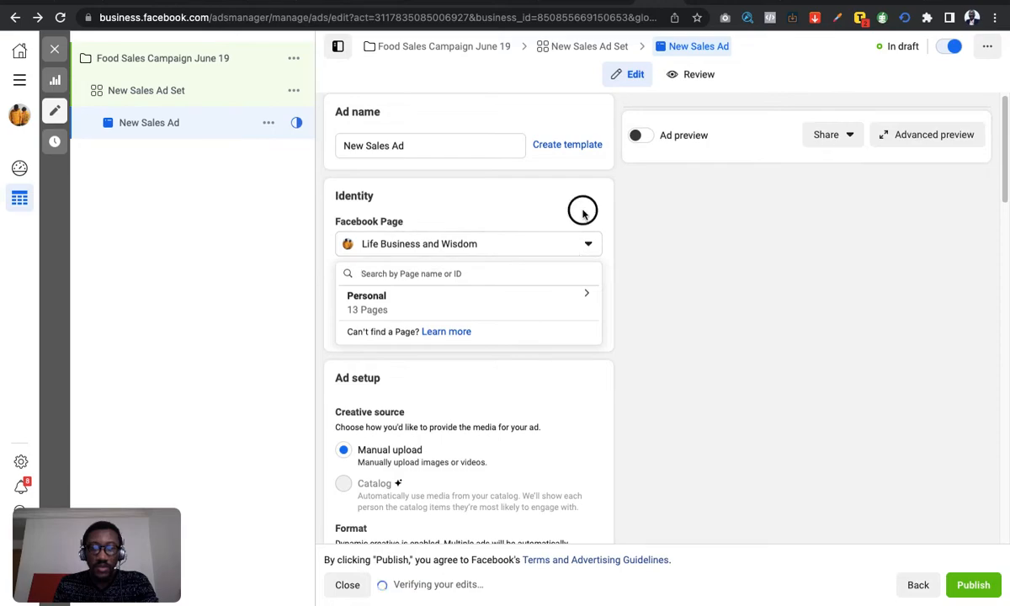
pyautogui.click(556, 206)
# - Review the ad's creative source, the Single image or video and Carousel formats, and the ad creative media options
pyautogui.scroll(-4, 535, 326)
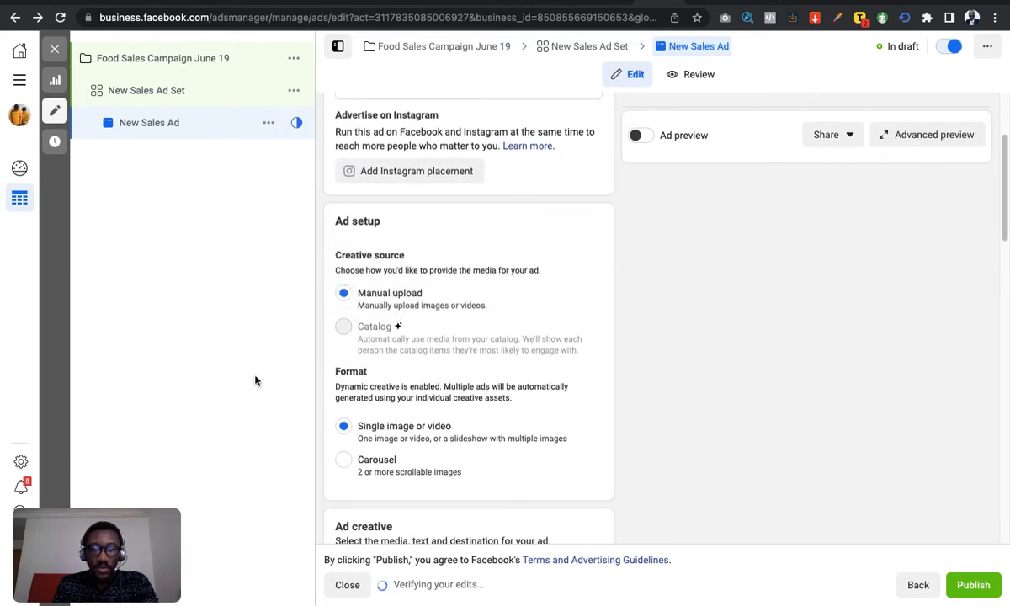
pyautogui.scroll(-4, 564, 412)
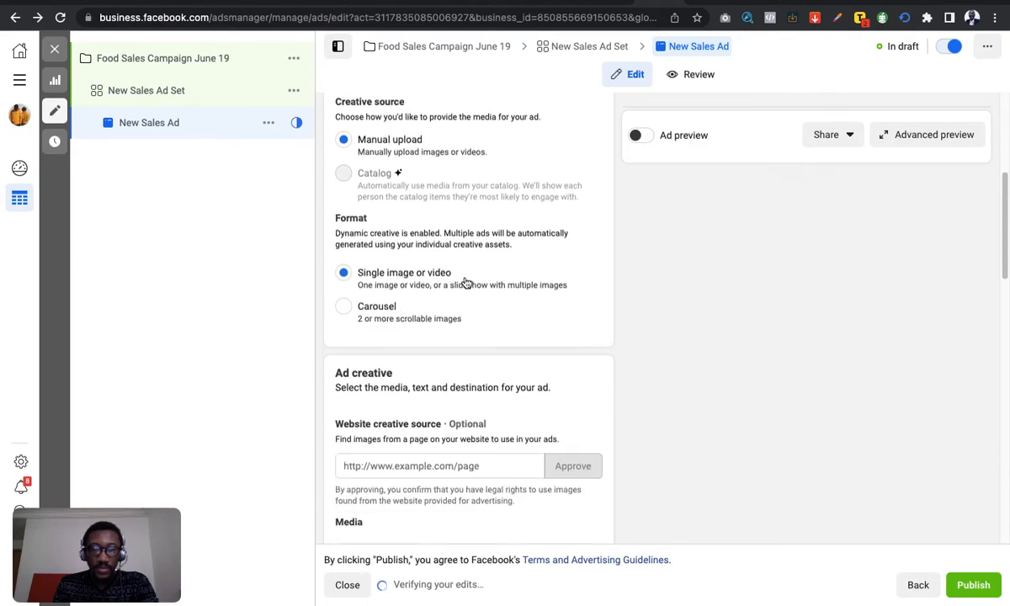
pyautogui.scroll(-4, 522, 304)
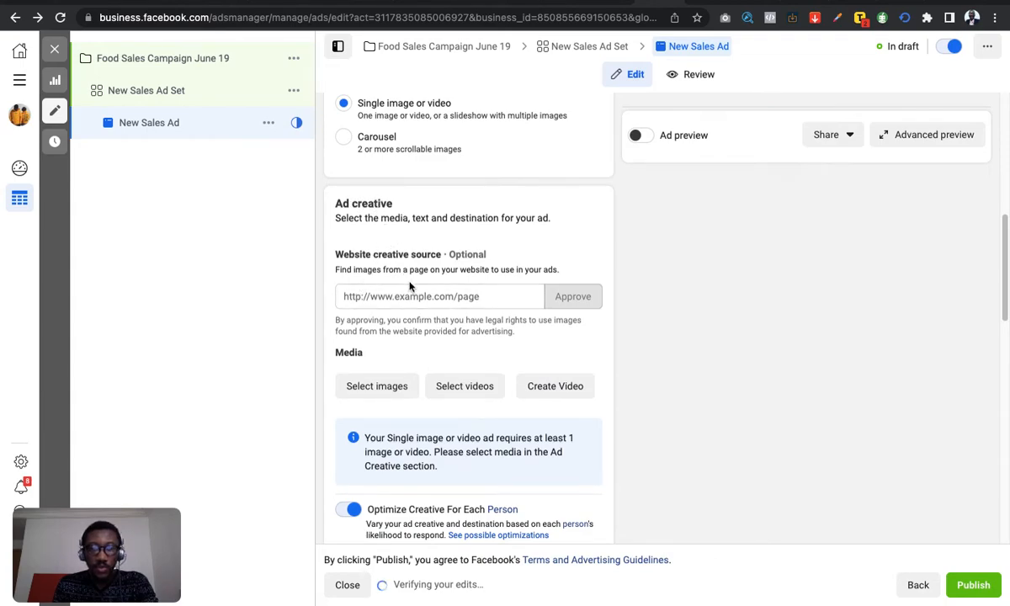
pyautogui.scroll(-1, 461, 283)
pyautogui.scroll(3, 487, 283)
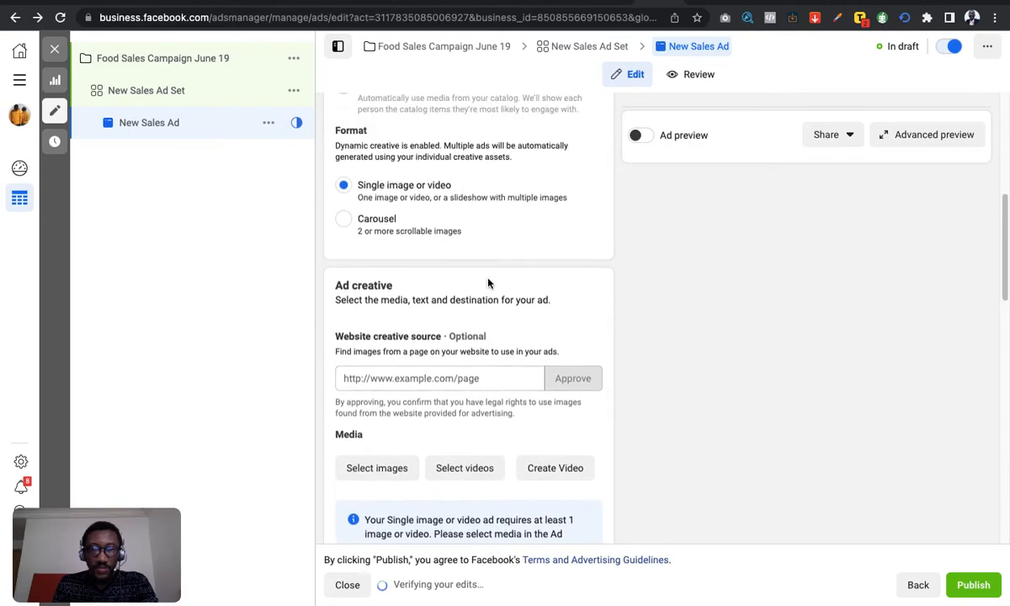
# - Add two account images to the ad's media: the yellow hoodie photo and the "Just go all in, don't hesitate!" quote
pyautogui.scroll(-1, 401, 325)
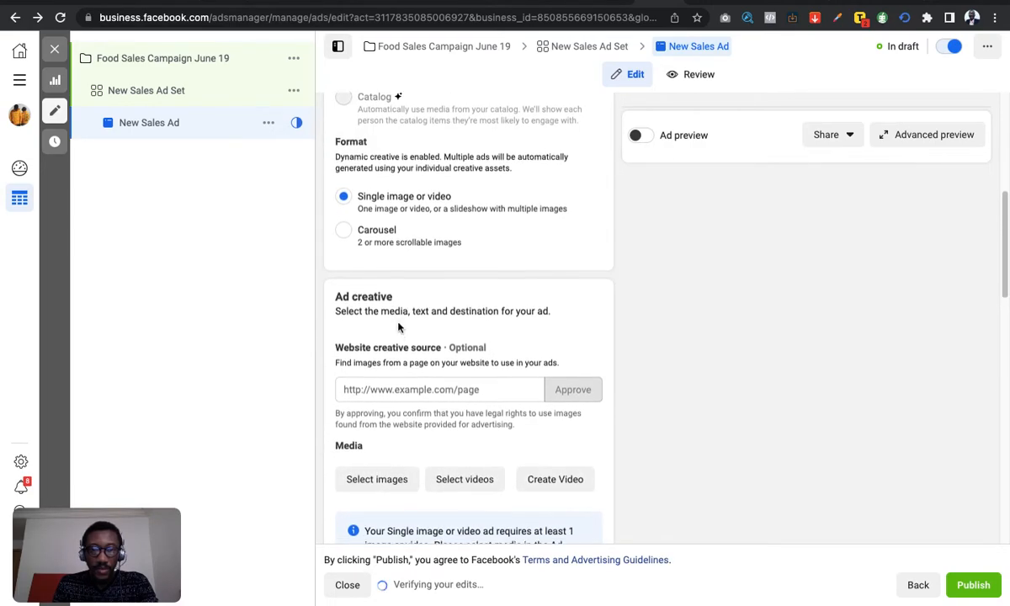
pyautogui.scroll(-5, 494, 327)
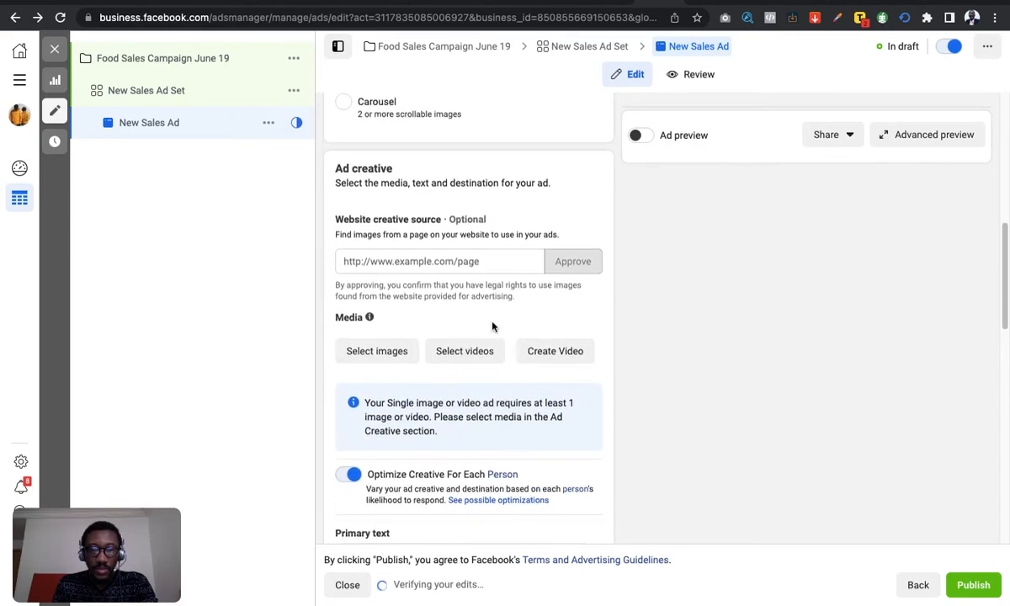
pyautogui.scroll(3, 493, 327)
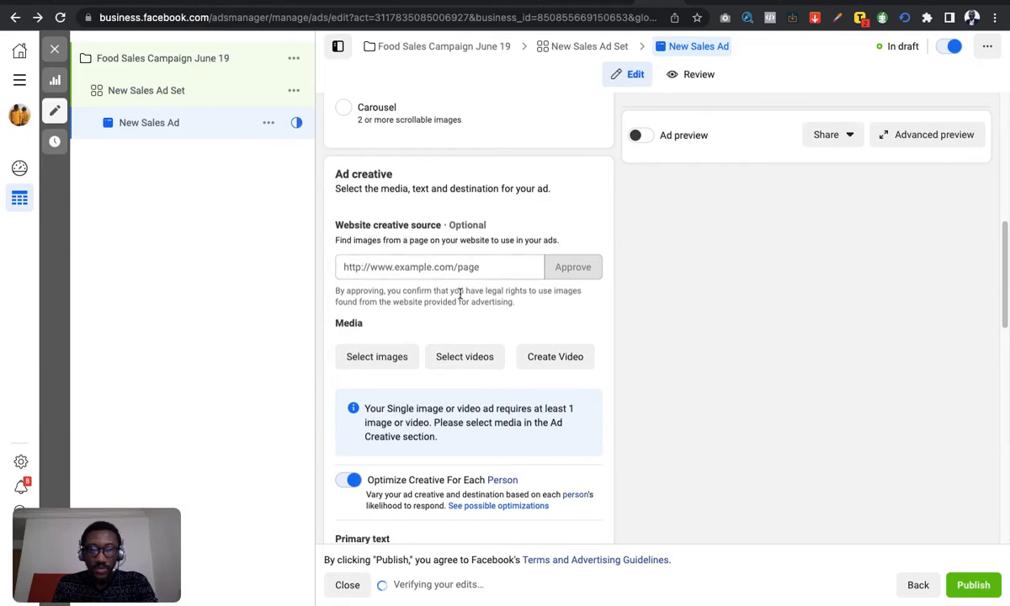
pyautogui.scroll(-2, 460, 294)
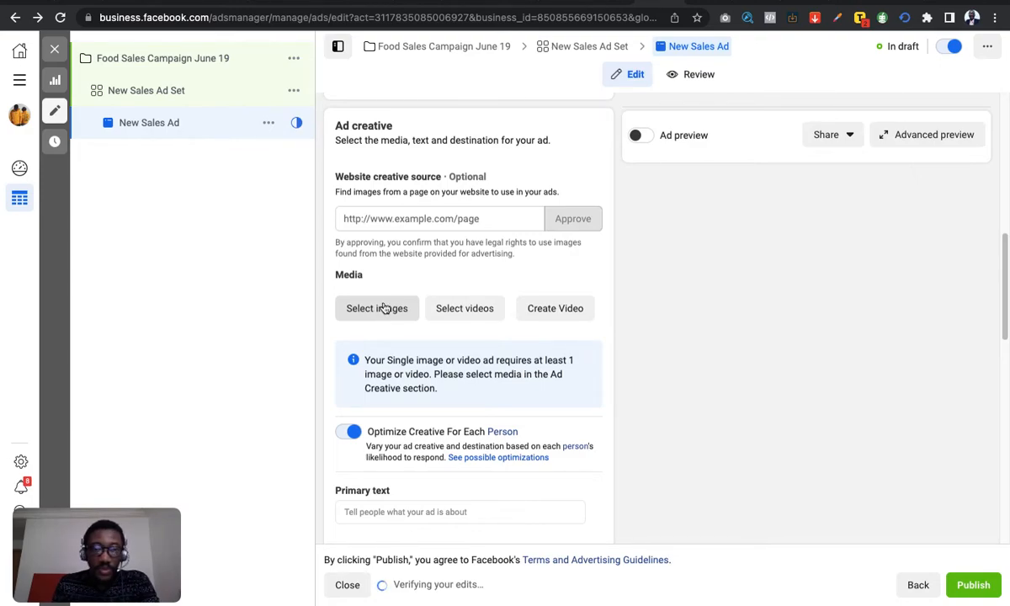
pyautogui.click(388, 305)
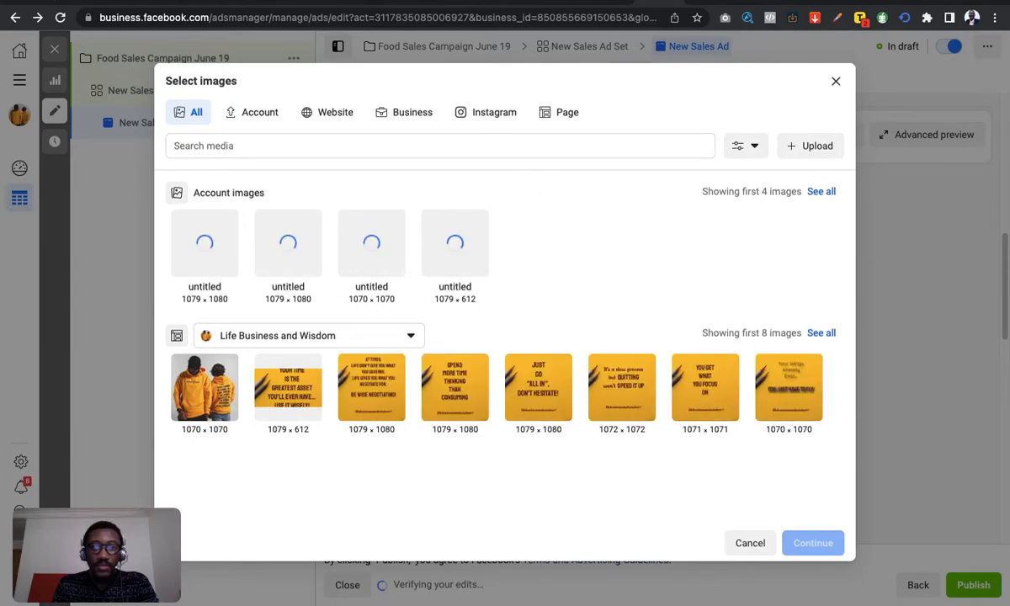
pyautogui.moveTo(673, 1)
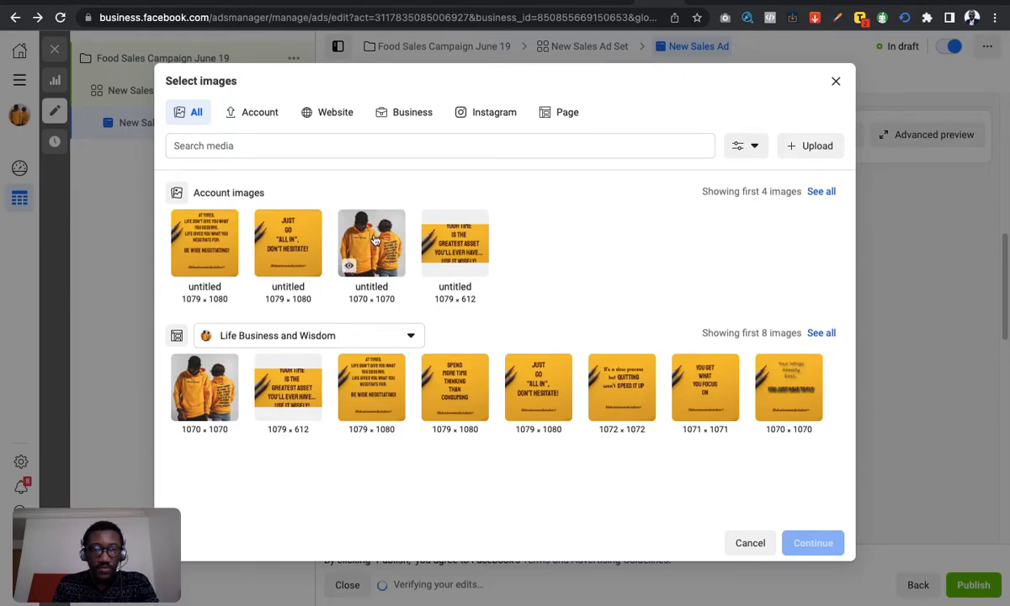
pyautogui.click(376, 240)
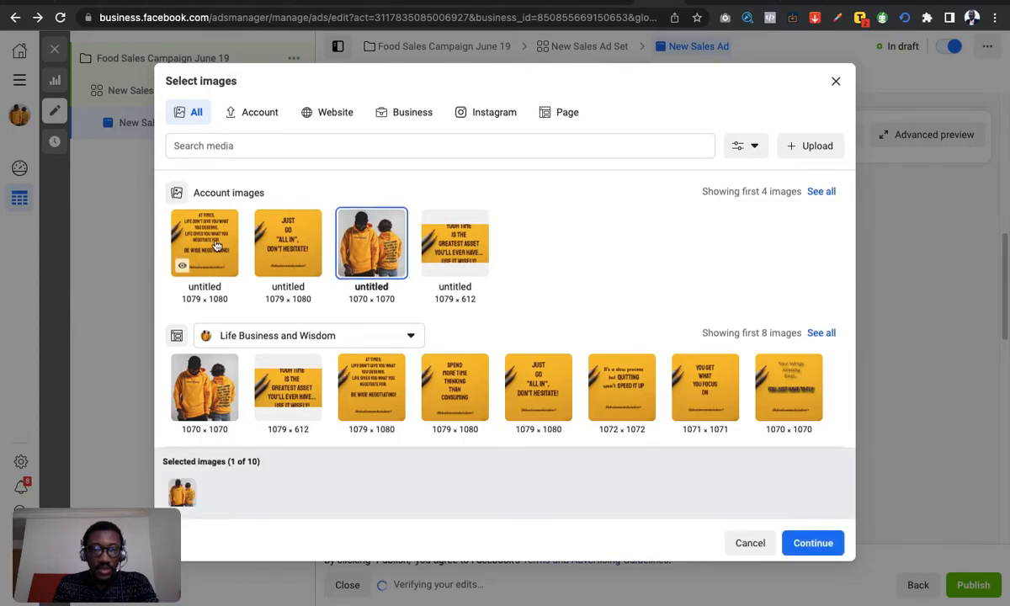
pyautogui.click(289, 247)
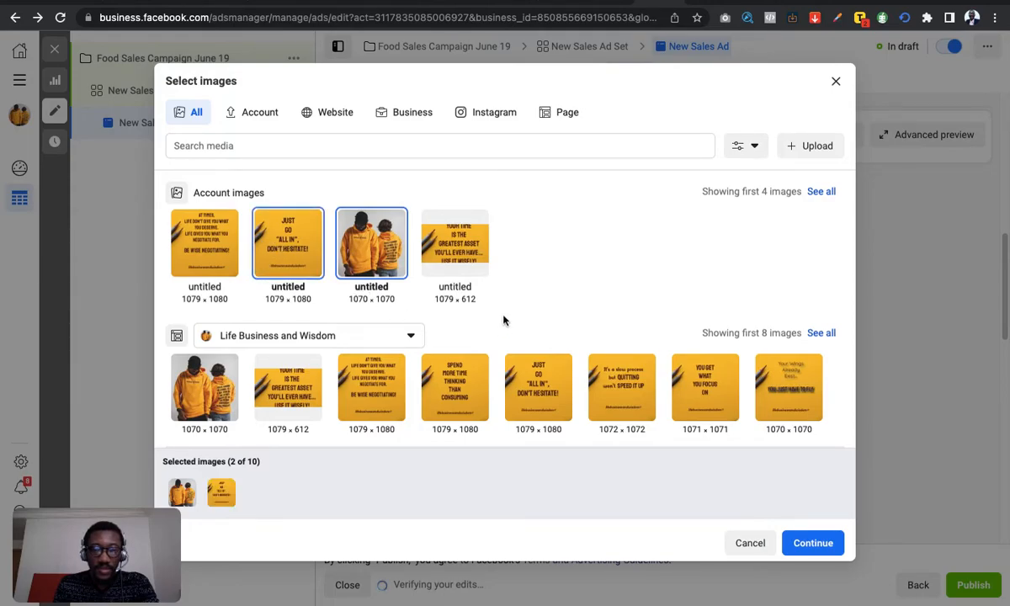
pyautogui.scroll(-1, 548, 353)
pyautogui.click(823, 542)
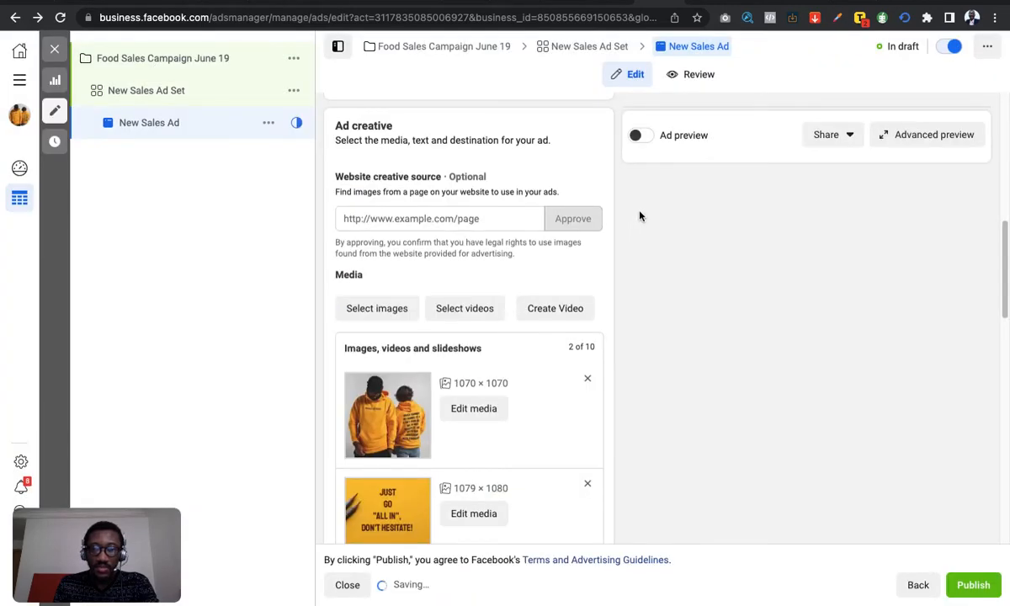
# - Review the ad's added images and look at the account's video selection, closing it without choosing a video
pyautogui.scroll(-1, 415, 343)
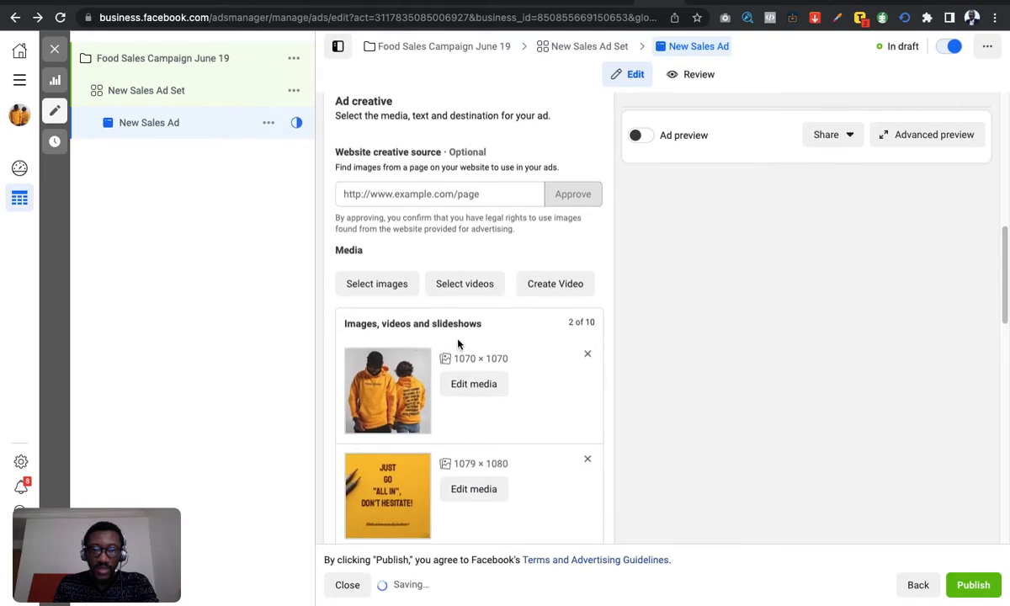
pyautogui.scroll(-4, 460, 345)
pyautogui.scroll(2, 492, 287)
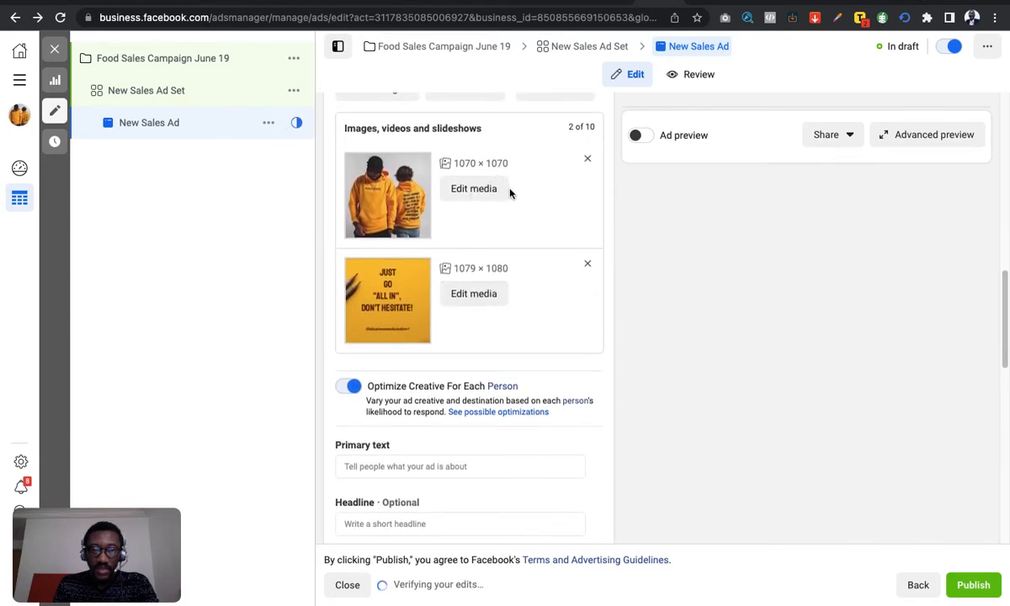
pyautogui.scroll(-1, 521, 261)
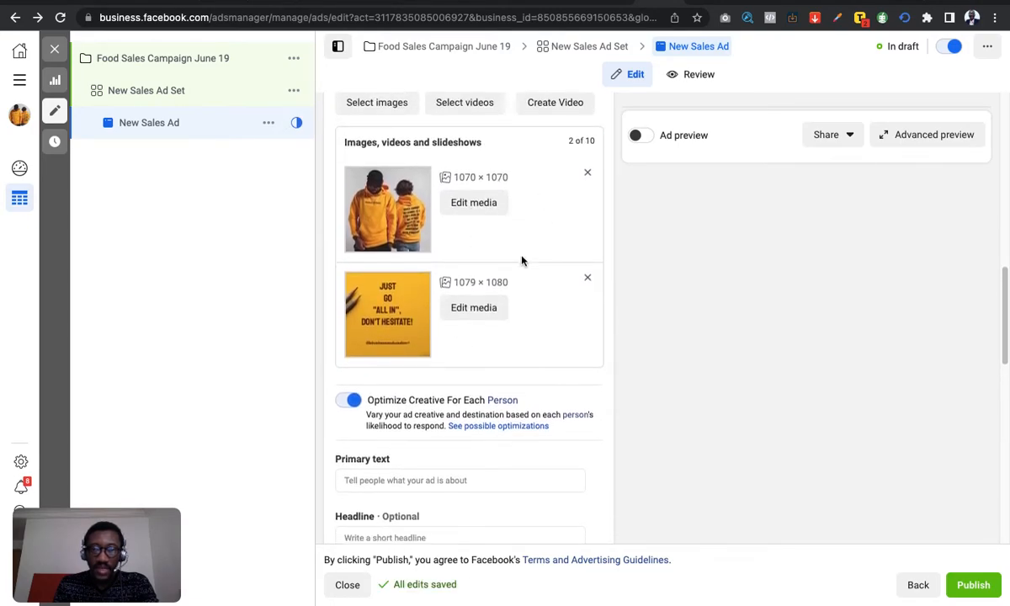
pyautogui.scroll(-2, 522, 261)
pyautogui.scroll(2, 485, 180)
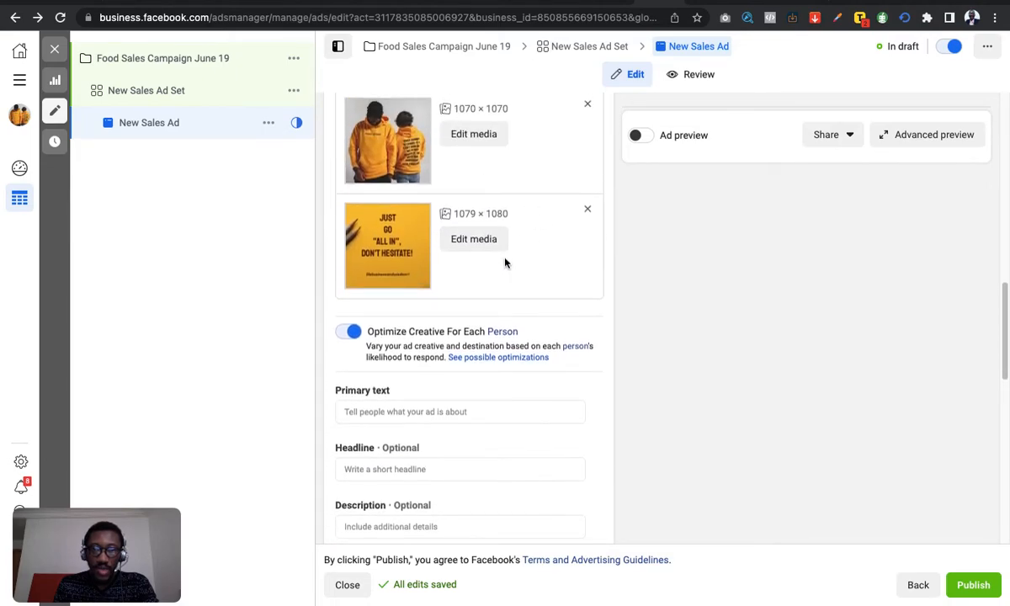
pyautogui.scroll(2, 505, 263)
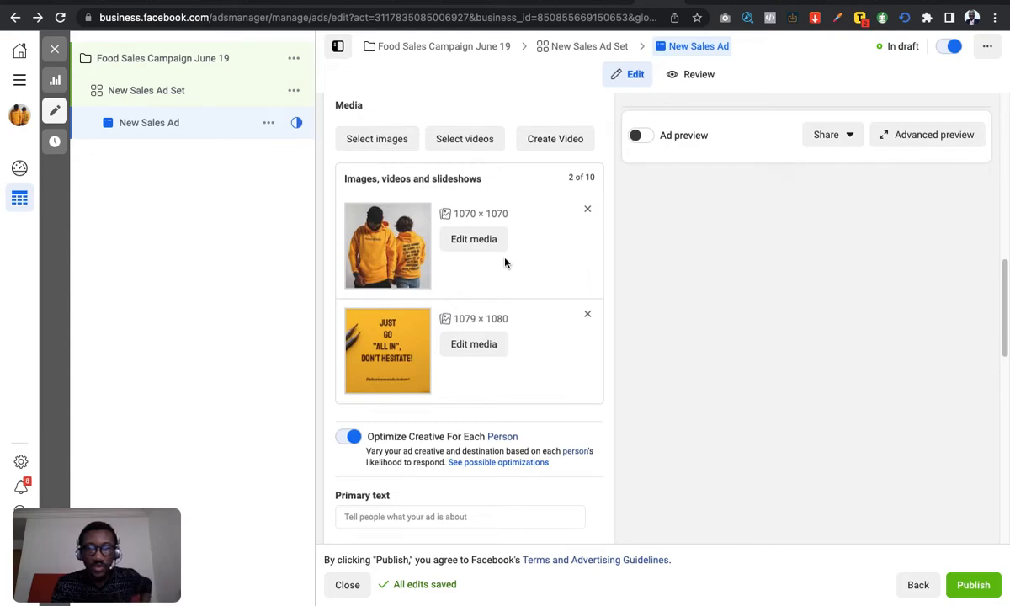
pyautogui.click(467, 143)
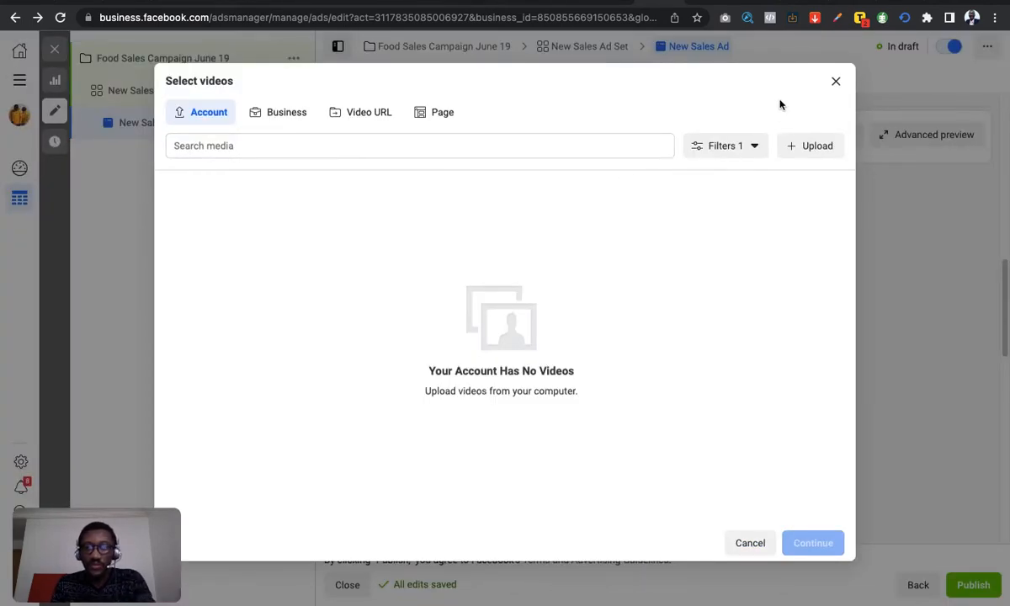
pyautogui.click(834, 88)
# - Add the "Be wise negotiating!" quote image from the account images to the ad's media
pyautogui.scroll(-1, 421, 202)
pyautogui.scroll(1, 381, 147)
pyautogui.click(386, 137)
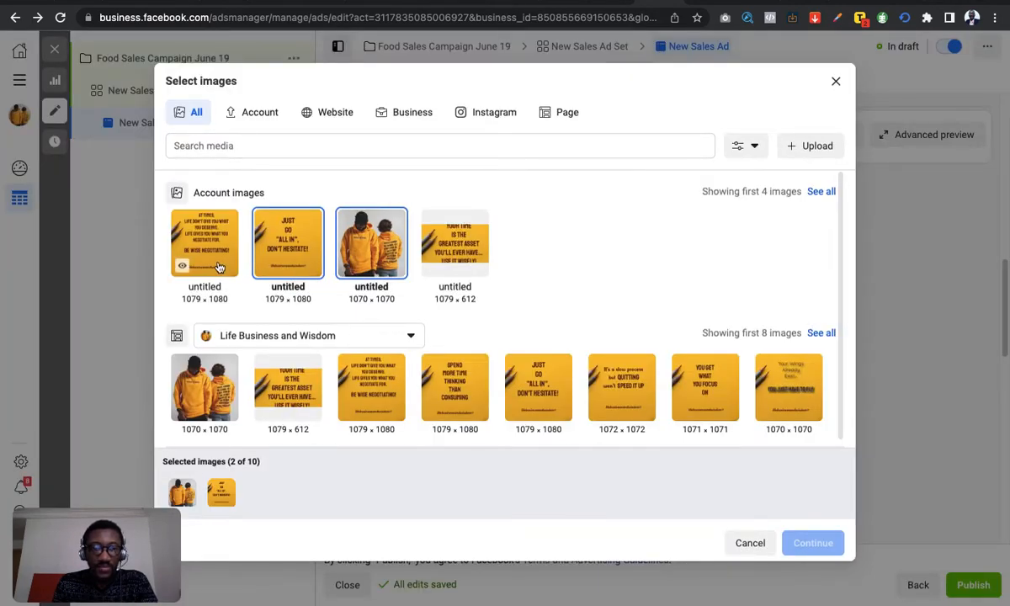
pyautogui.click(218, 268)
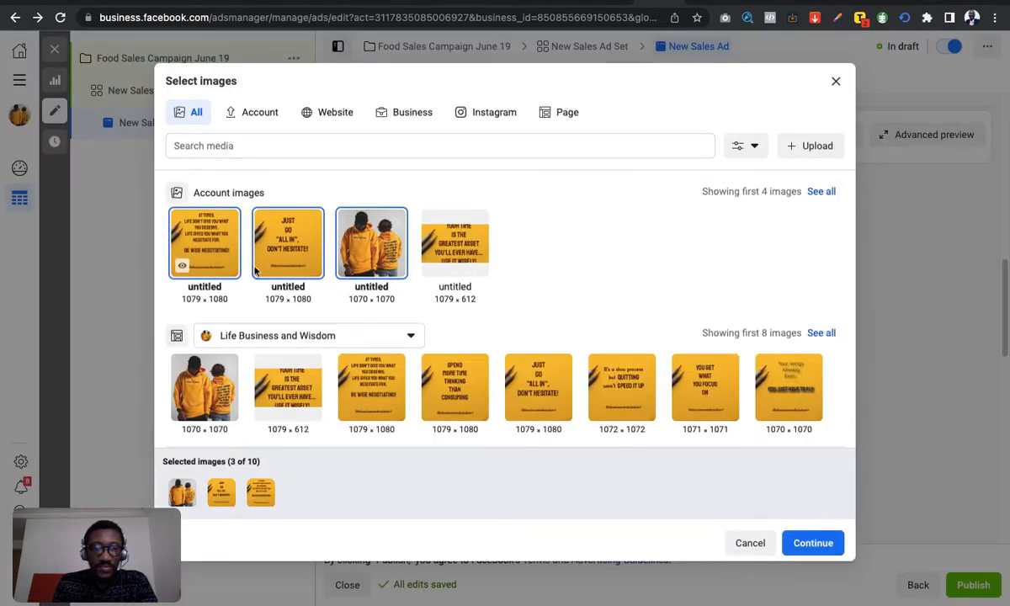
pyautogui.click(795, 541)
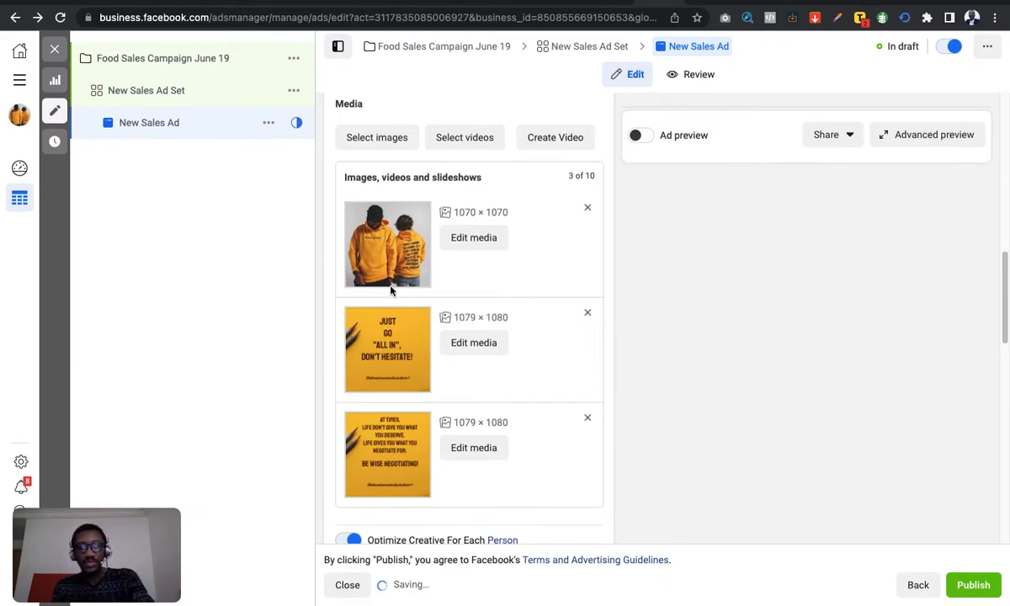
# - Enter "Follow this page to make money the easy way" as the ad's primary text
pyautogui.scroll(-2, 508, 374)
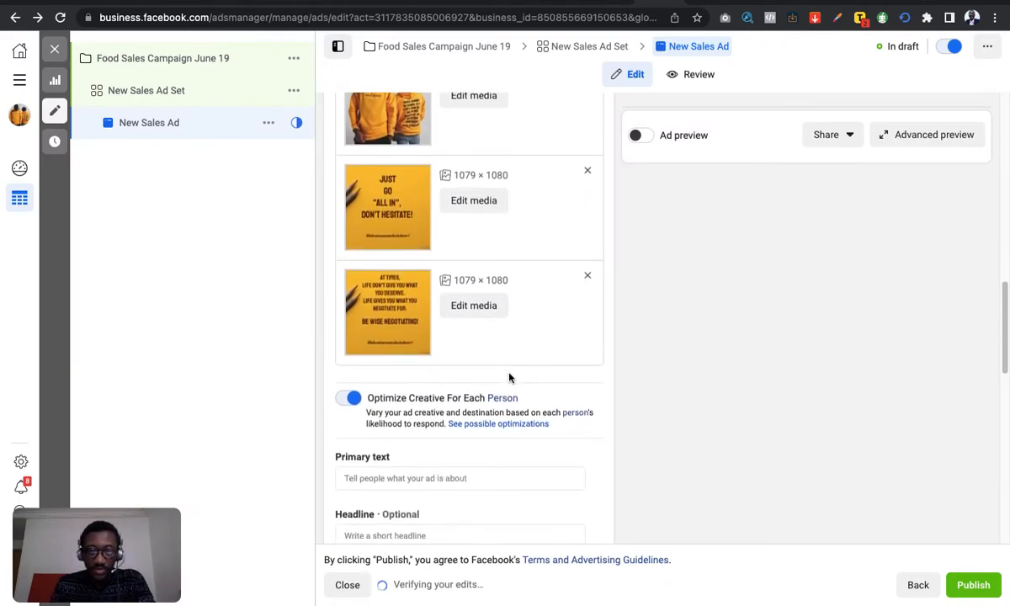
pyautogui.scroll(1, 508, 379)
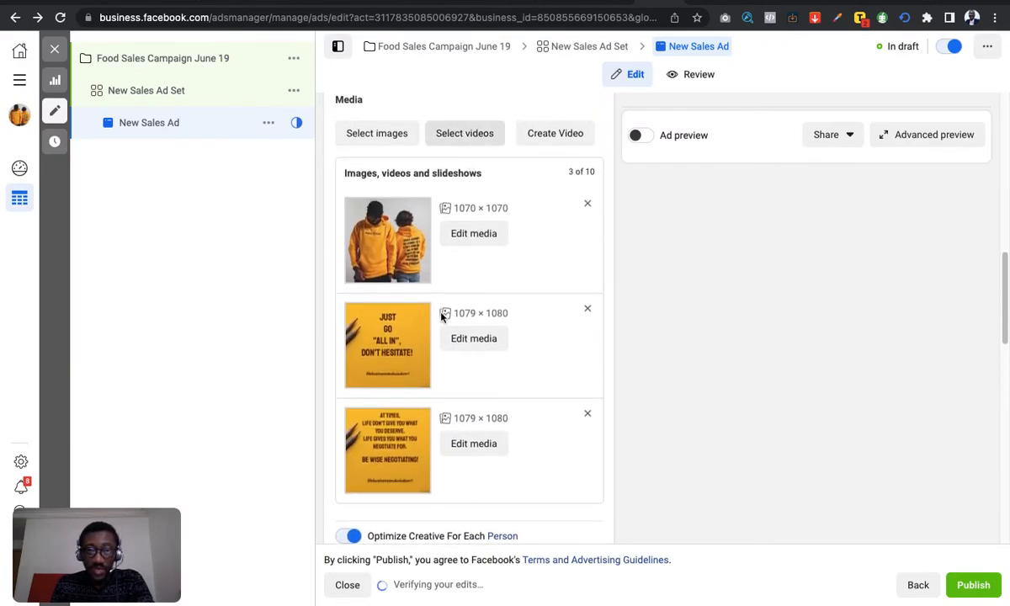
pyautogui.scroll(-4, 509, 412)
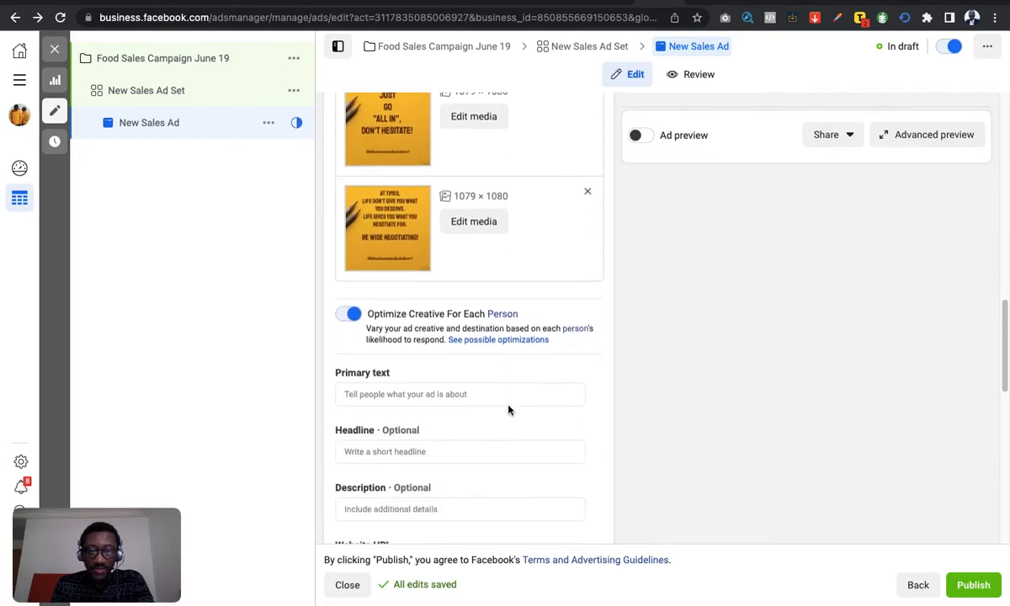
pyautogui.scroll(-1, 431, 387)
pyautogui.moveTo(426, 359)
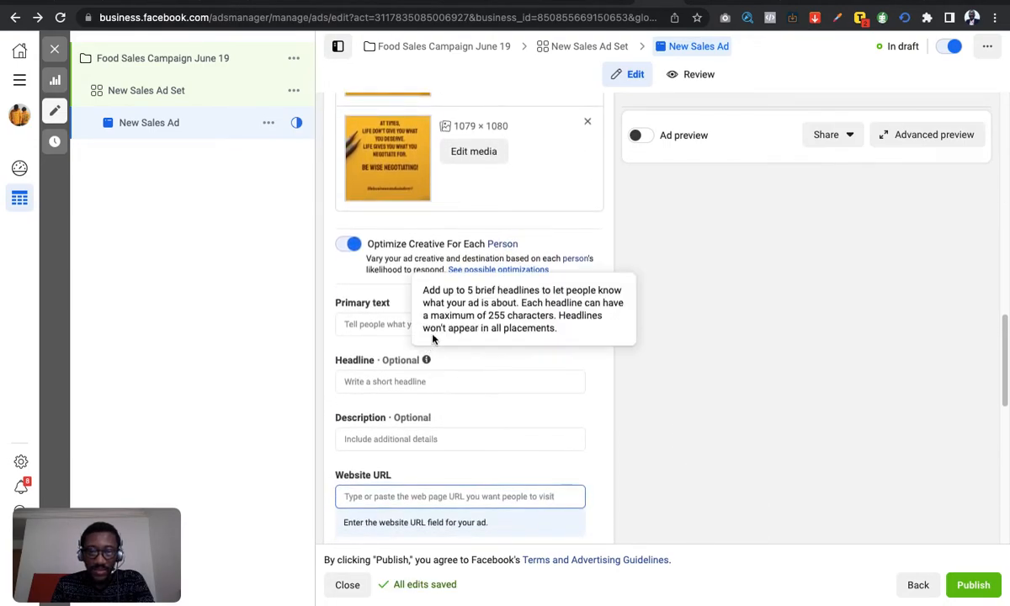
pyautogui.click(394, 325)
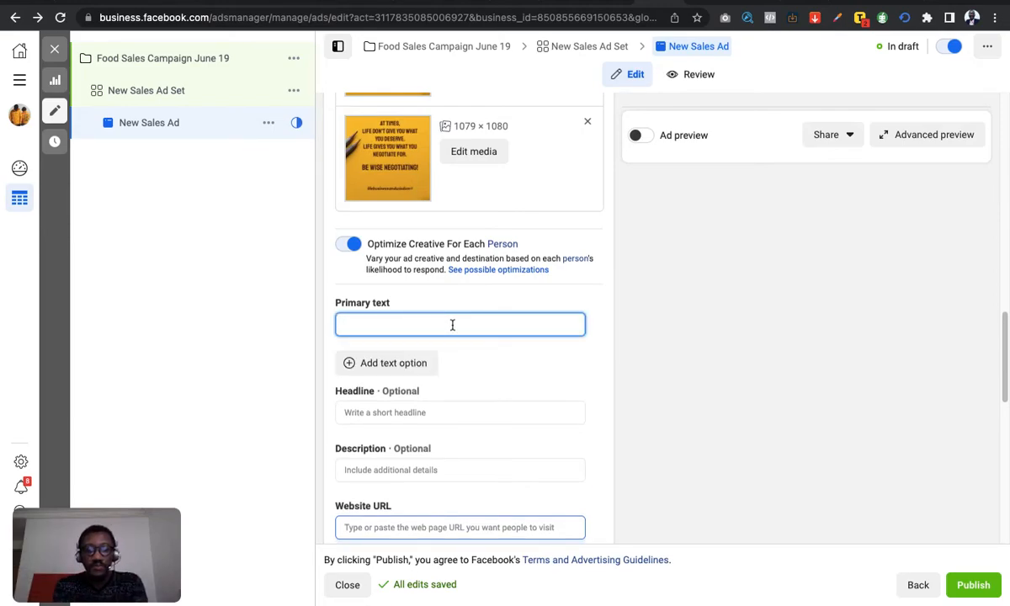
pyautogui.write('Follow this')
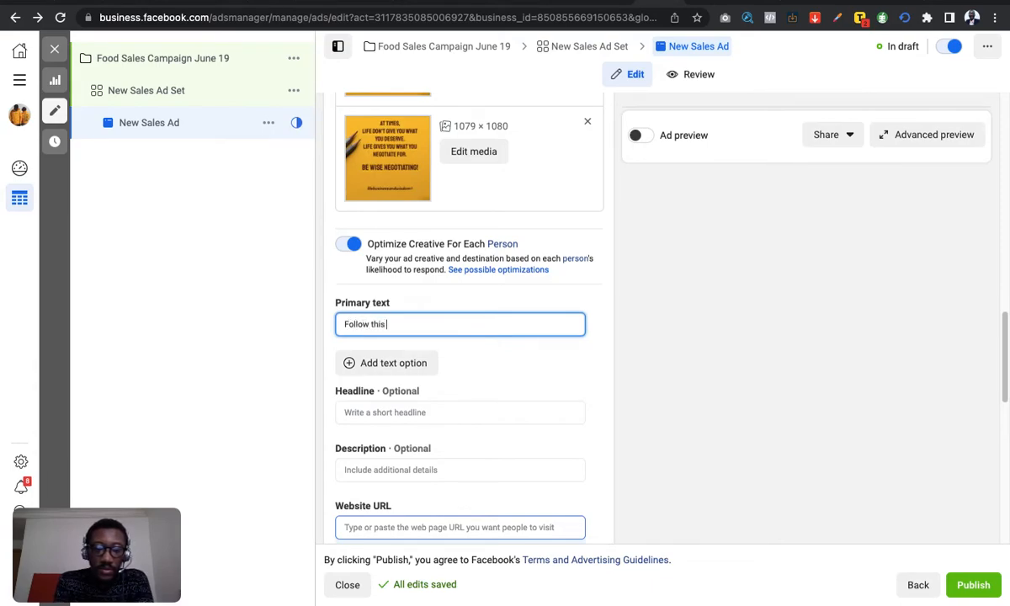
pyautogui.write(' page to mk')
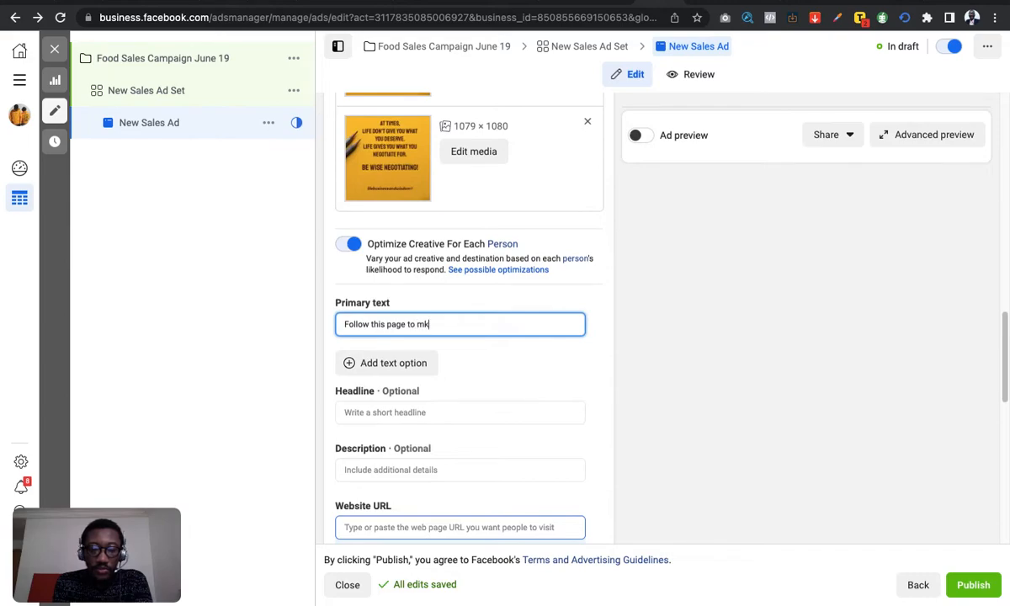
pyautogui.press('BackSpace')
pyautogui.write('ake money')
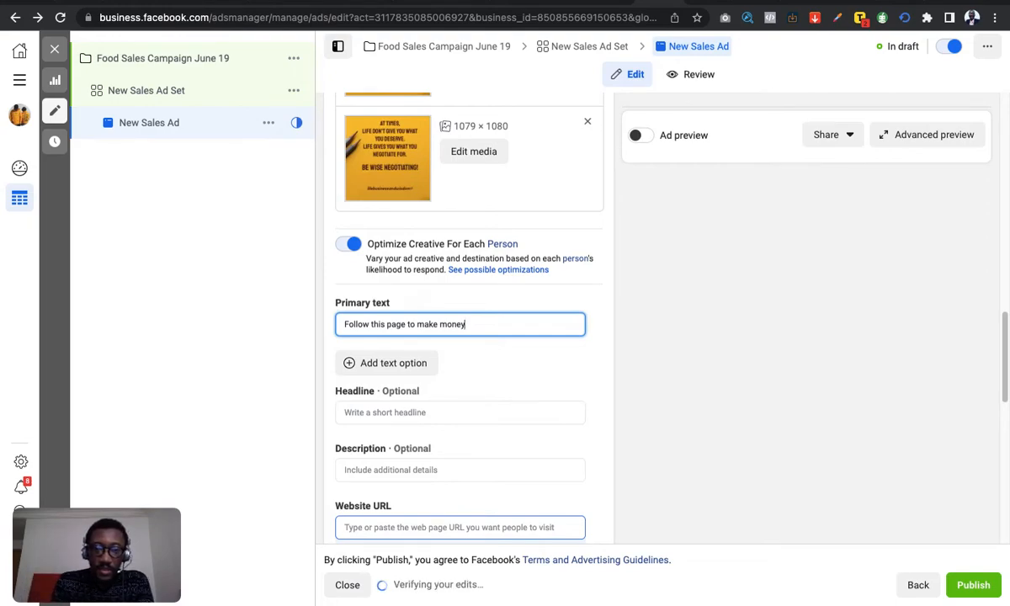
pyautogui.write('the ')
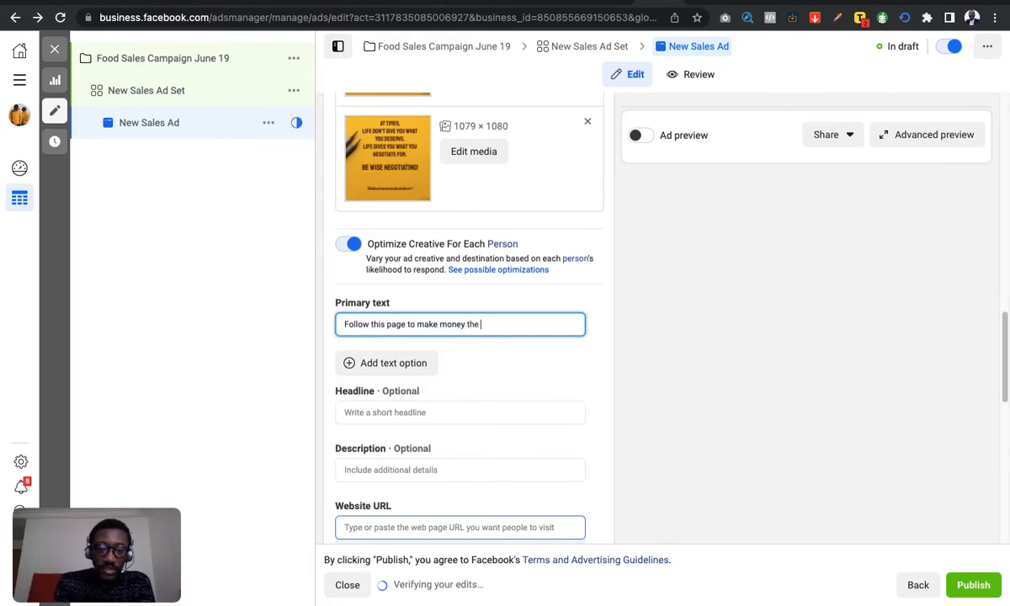
pyautogui.write('easy way')
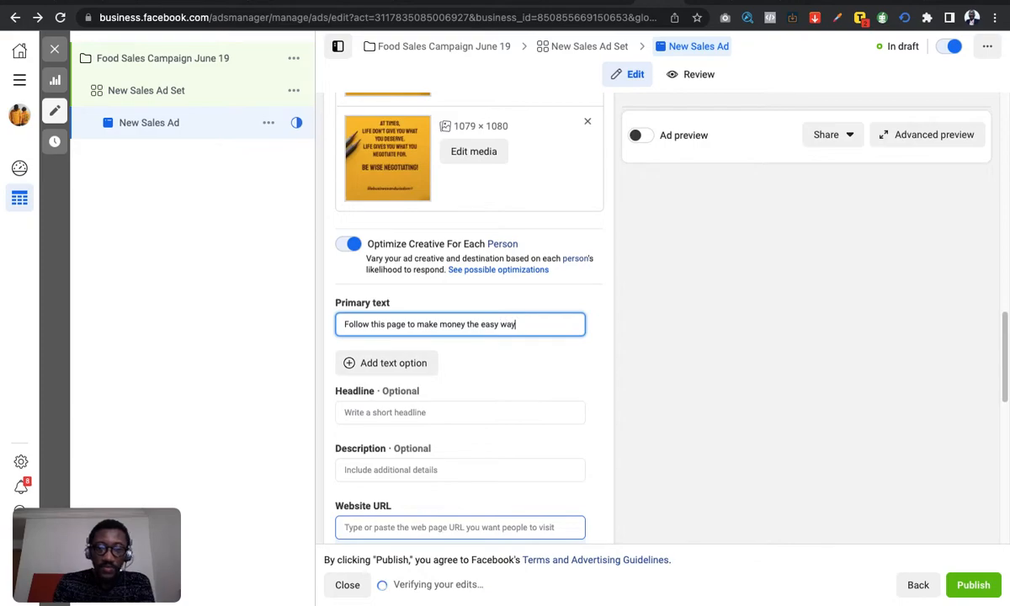
# - Add a second primary text option reading "If you want to make money the easy, then follow this page"
pyautogui.click(350, 365)
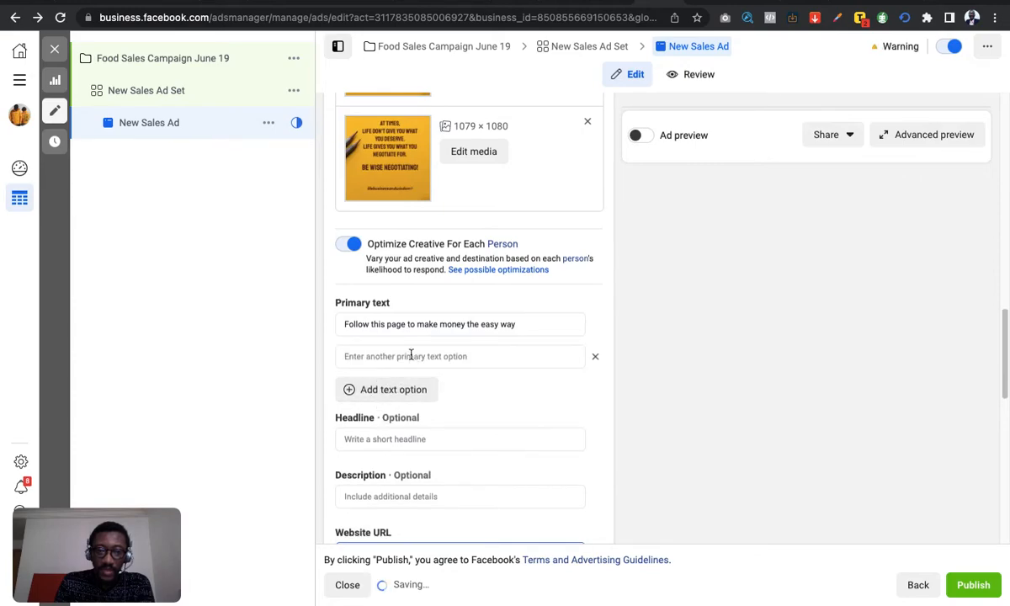
pyautogui.click(410, 354)
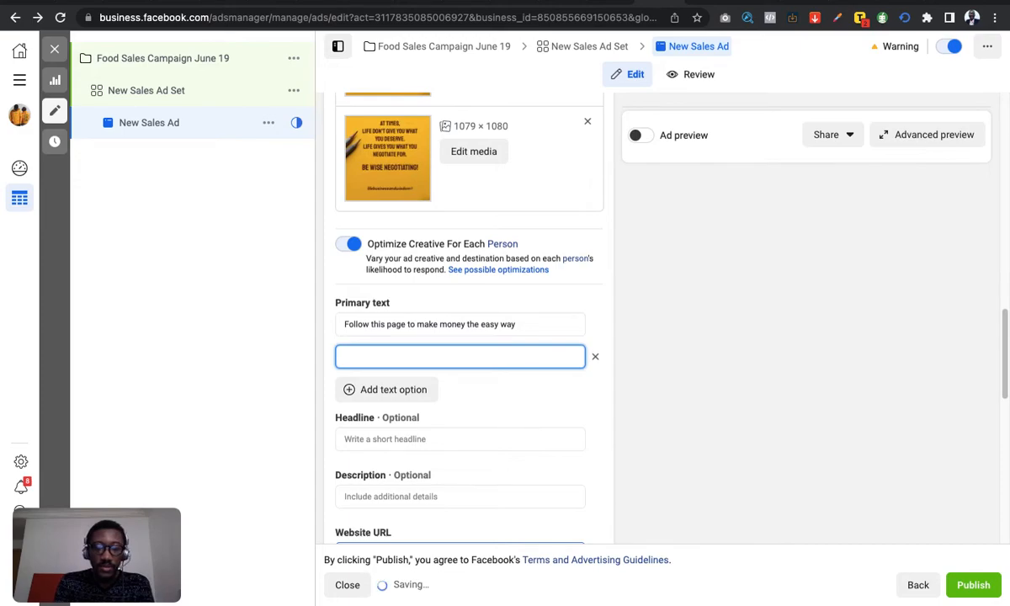
pyautogui.write('If you want to make money the easy')
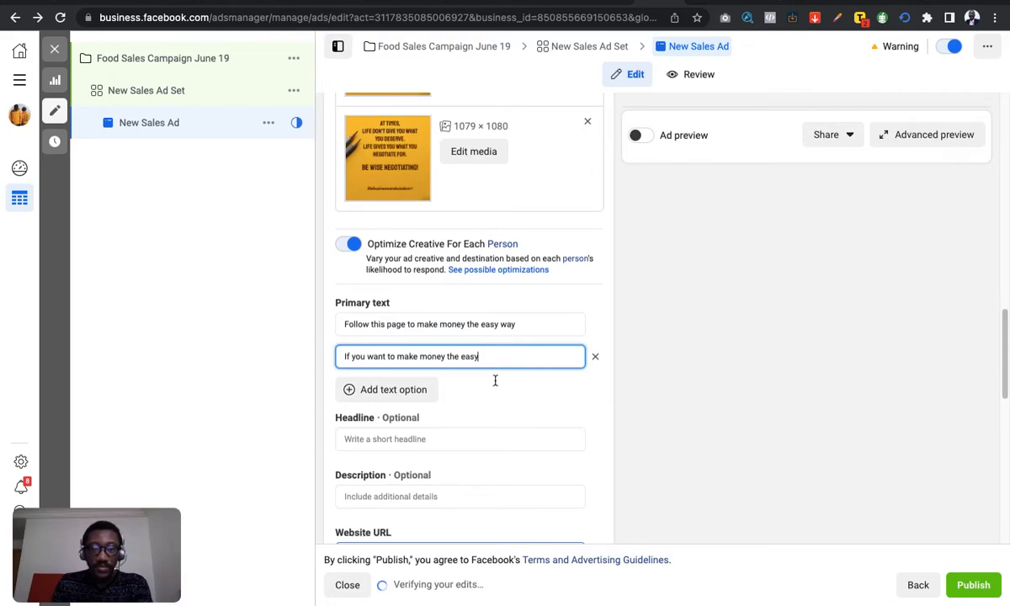
pyautogui.write(', then follow this page')
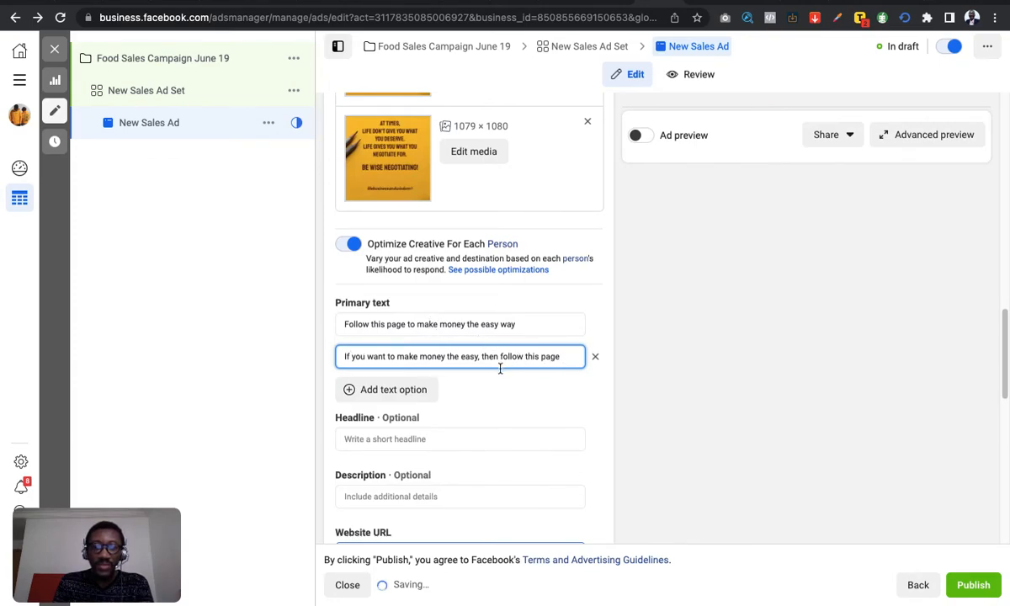
# - Add a third primary text option reading "Make money easily by following this page"
pyautogui.scroll(-3, 528, 353)
pyautogui.scroll(1, 470, 340)
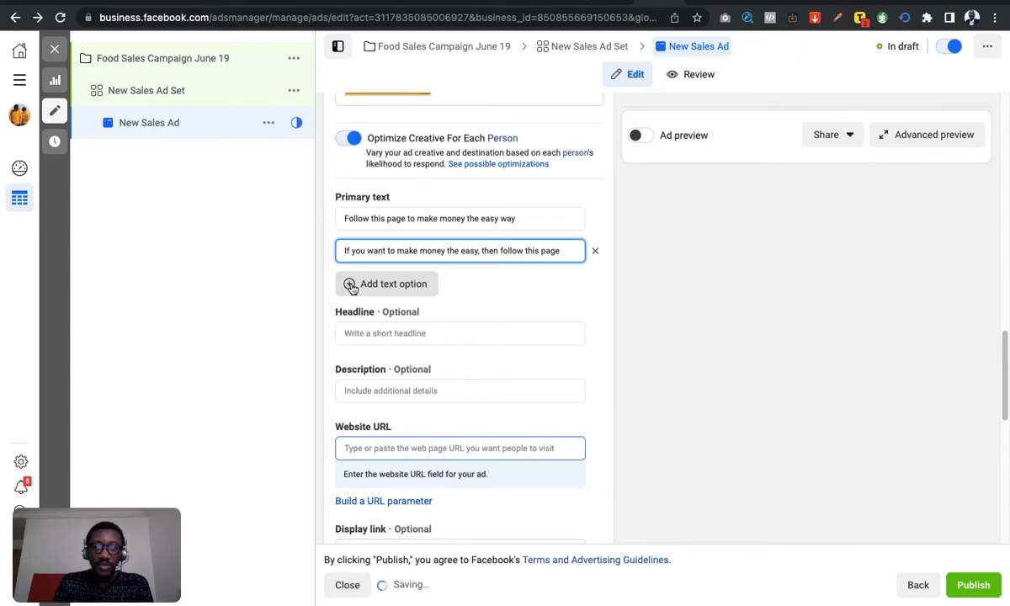
pyautogui.click(352, 285)
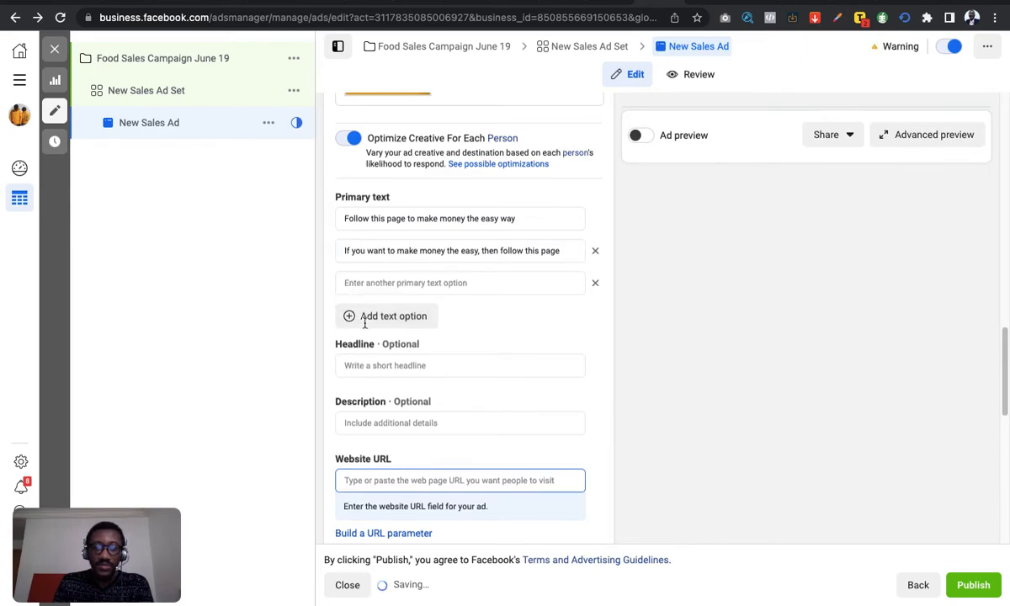
pyautogui.click(411, 283)
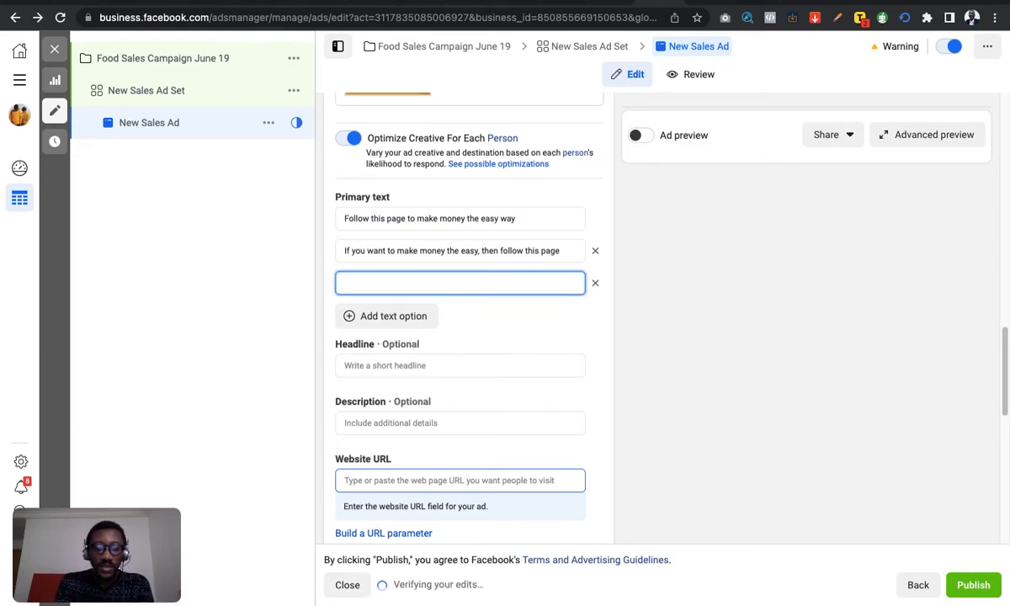
pyautogui.write('Make money ')
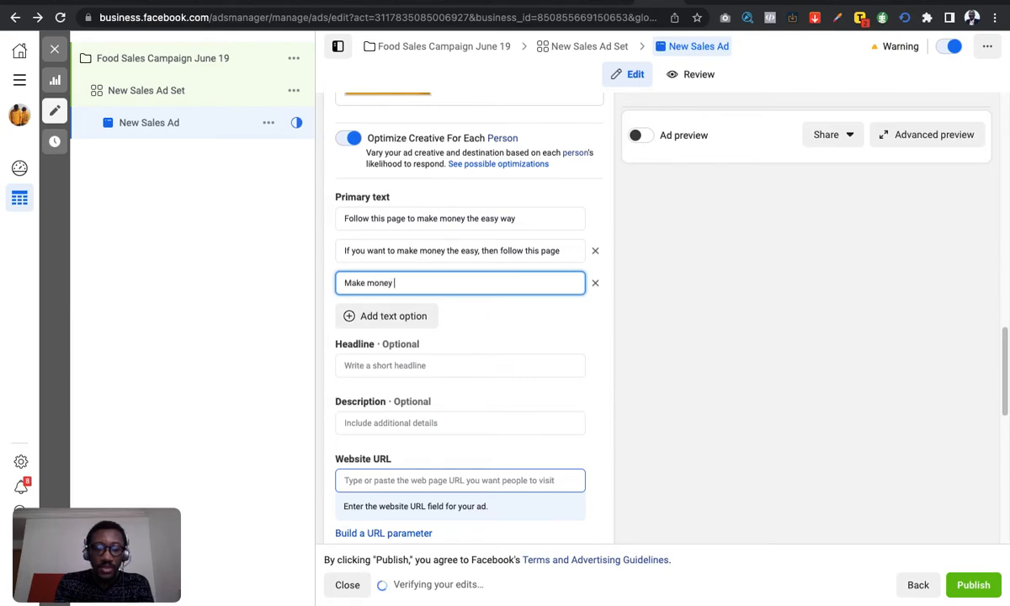
pyautogui.write('easily')
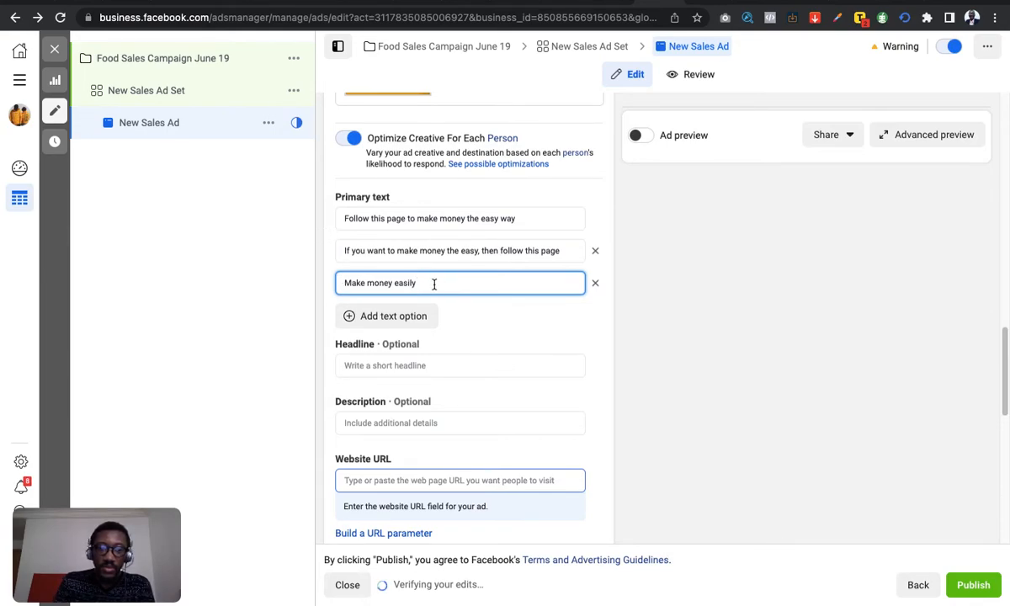
pyautogui.write('bu')
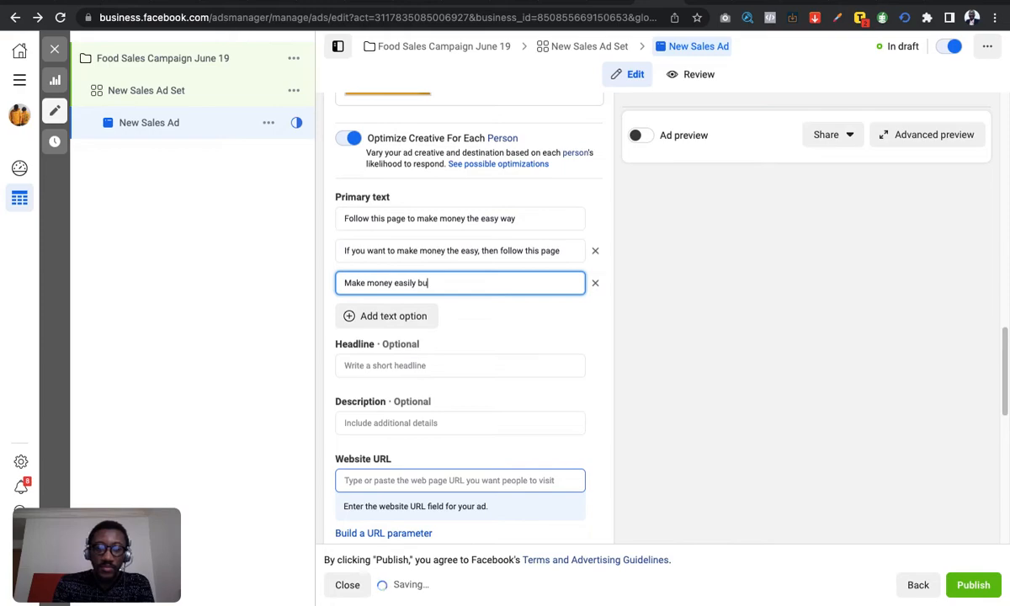
pyautogui.press('BackSpace')
pyautogui.write('y foll')
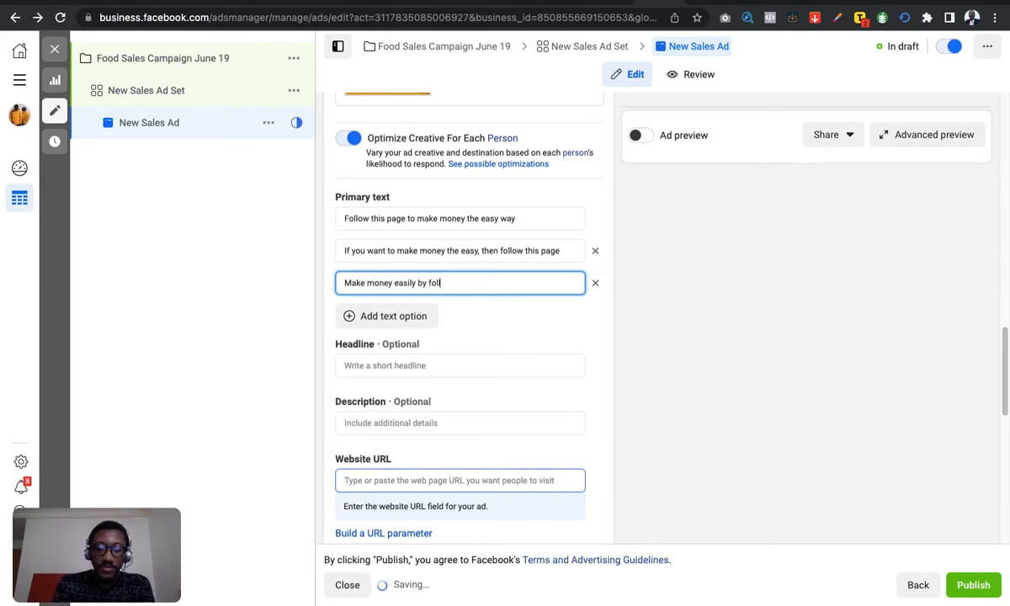
pyautogui.write('owing this page')
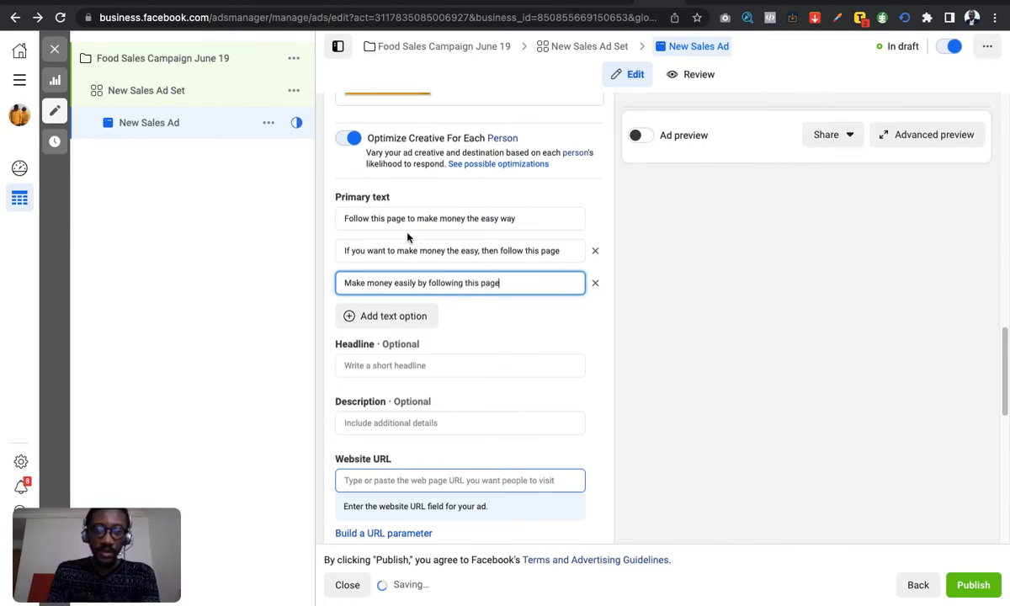
pyautogui.scroll(-1, 396, 232)
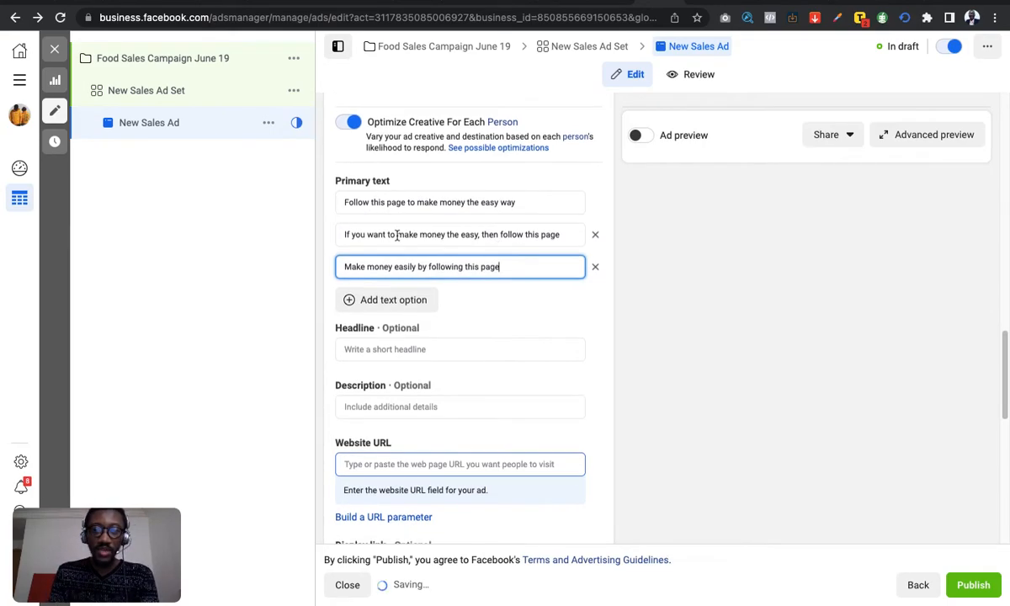
pyautogui.scroll(1, 388, 206)
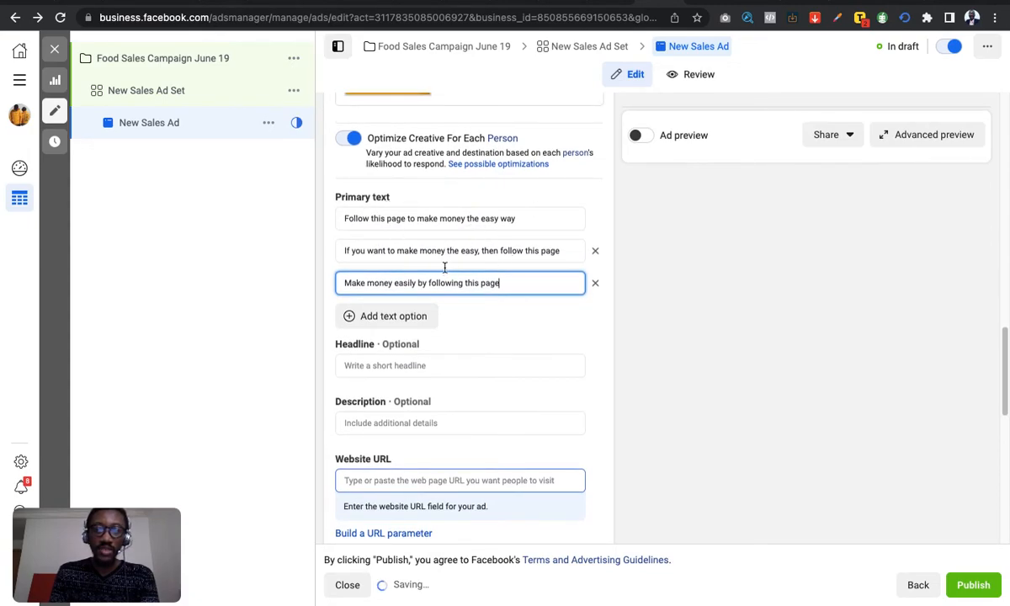
# - Enter "Make money fast today" as the ad's headline
pyautogui.scroll(-1, 511, 223)
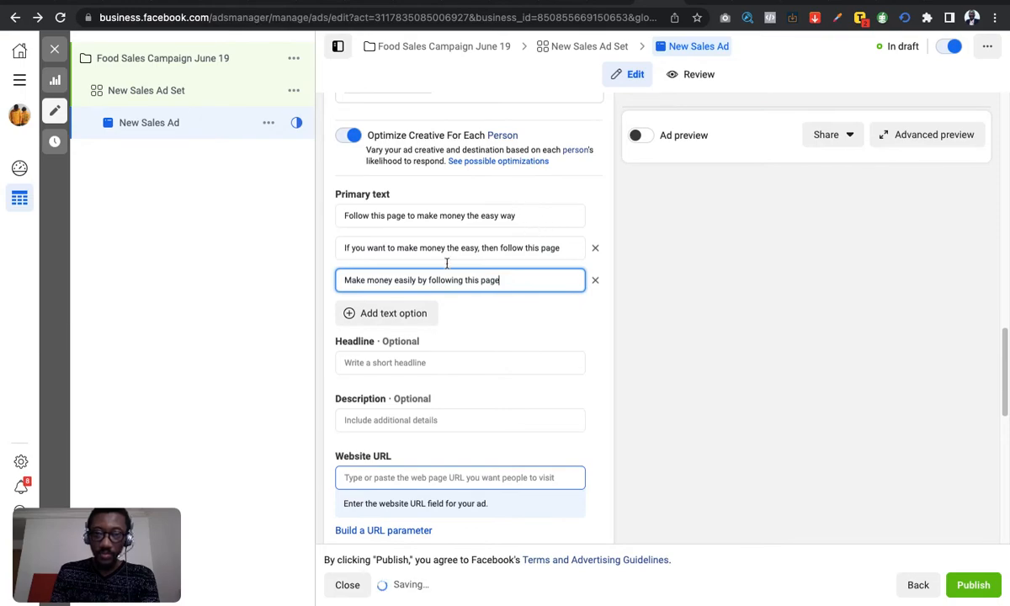
pyautogui.click(376, 362)
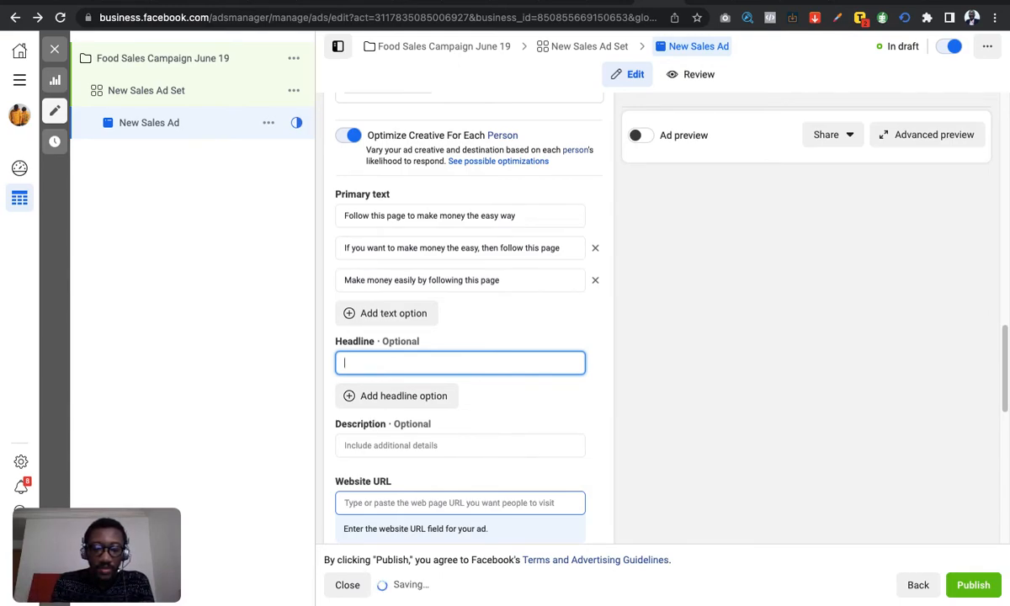
pyautogui.write('Make money fast today')
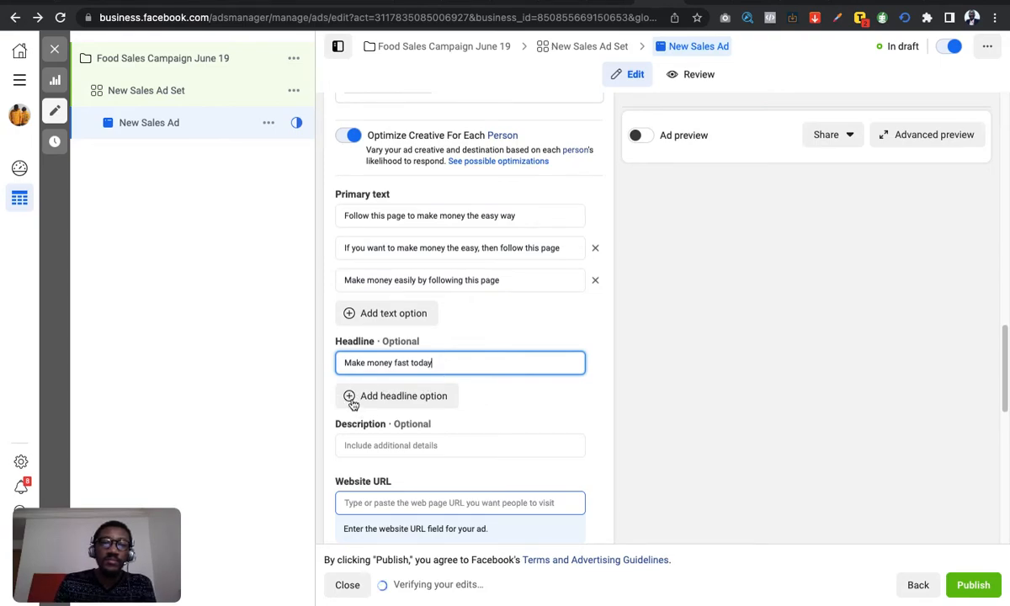
# - Add a second headline option reading "The sure way to make mone"
pyautogui.click(353, 402)
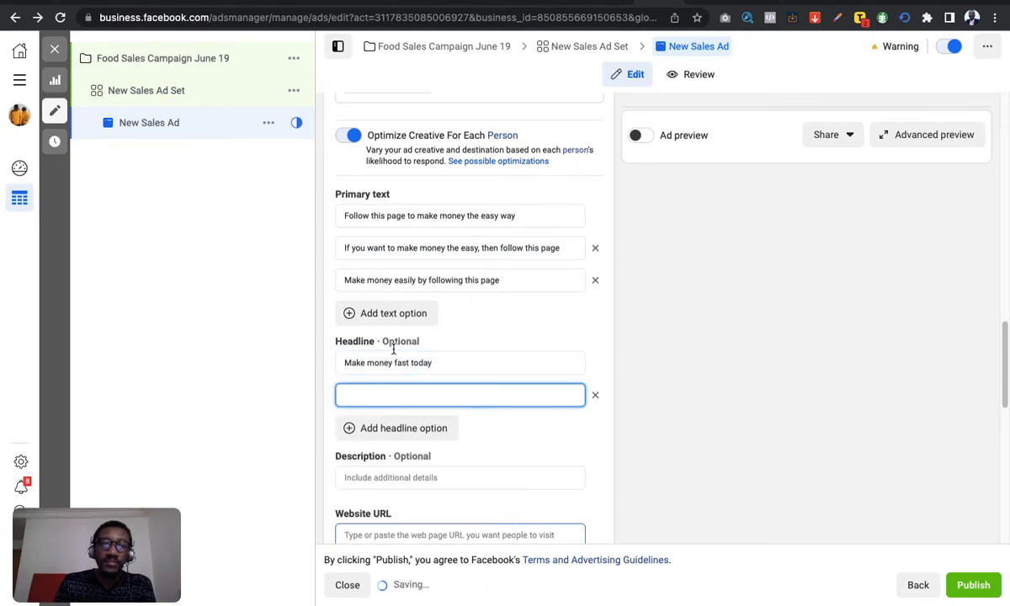
pyautogui.scroll(-1, 420, 385)
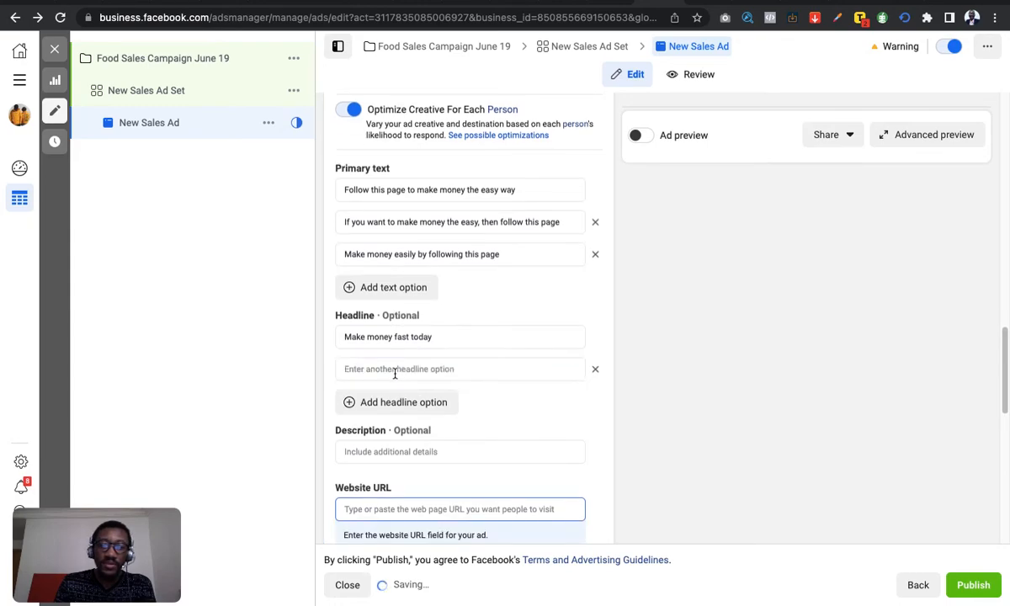
pyautogui.click(442, 368)
pyautogui.click(439, 371)
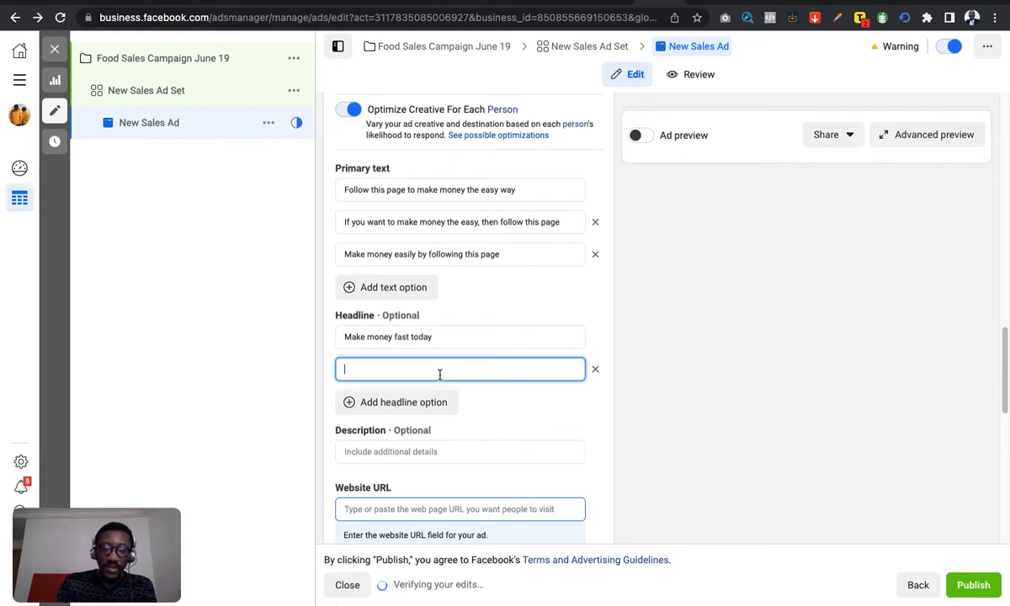
pyautogui.write('The sure way to make mone')
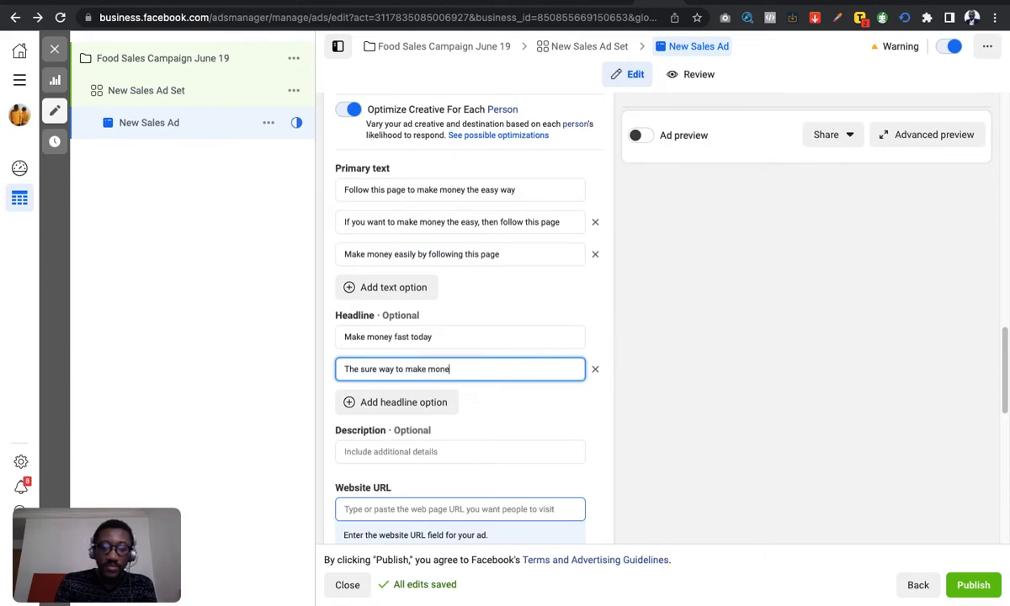
# - Add a third headline option reading "Make money today"
pyautogui.click(354, 402)
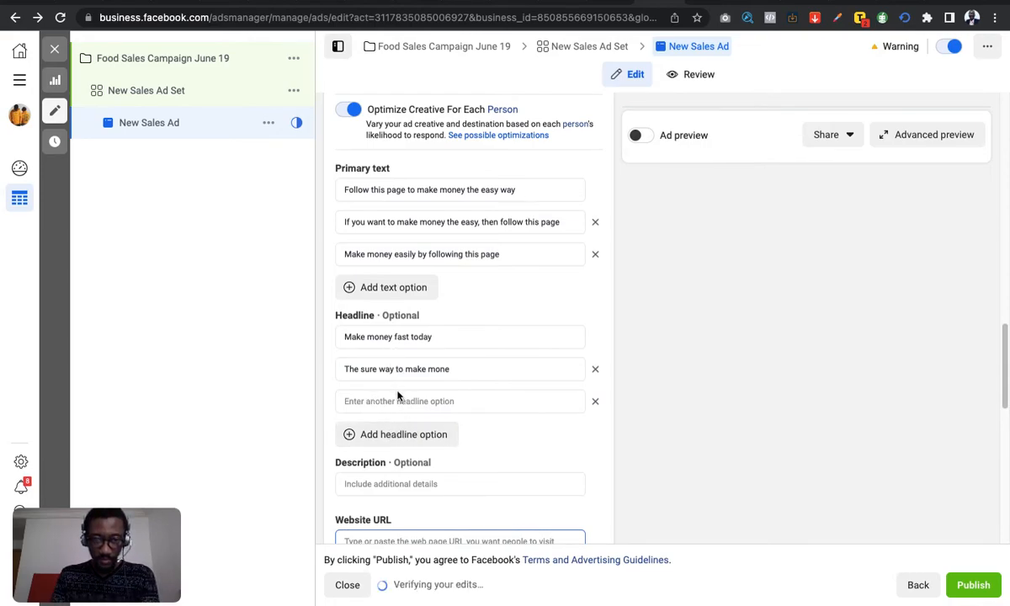
pyautogui.click(397, 398)
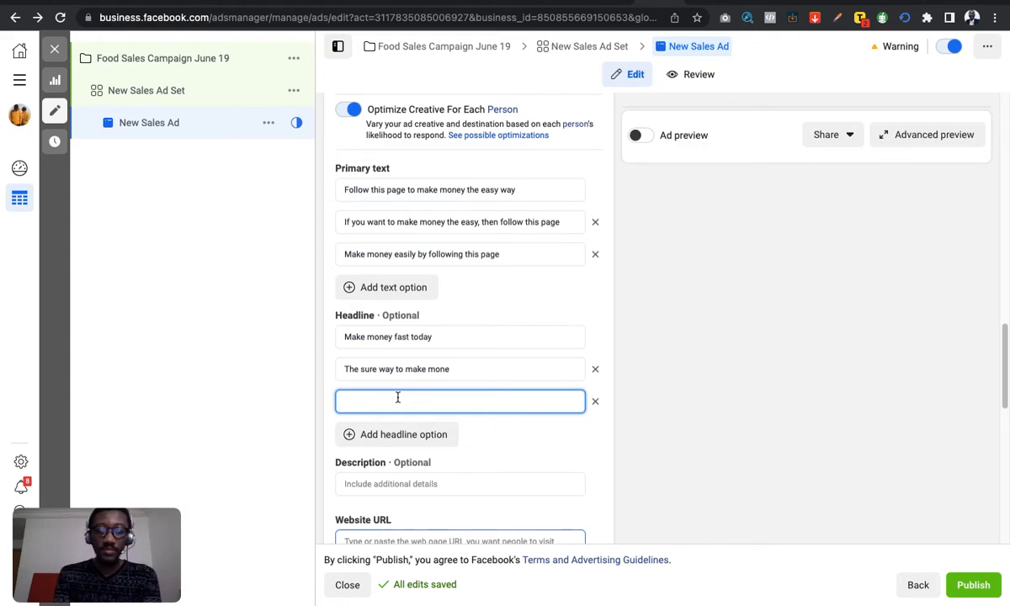
pyautogui.write('Make mney')
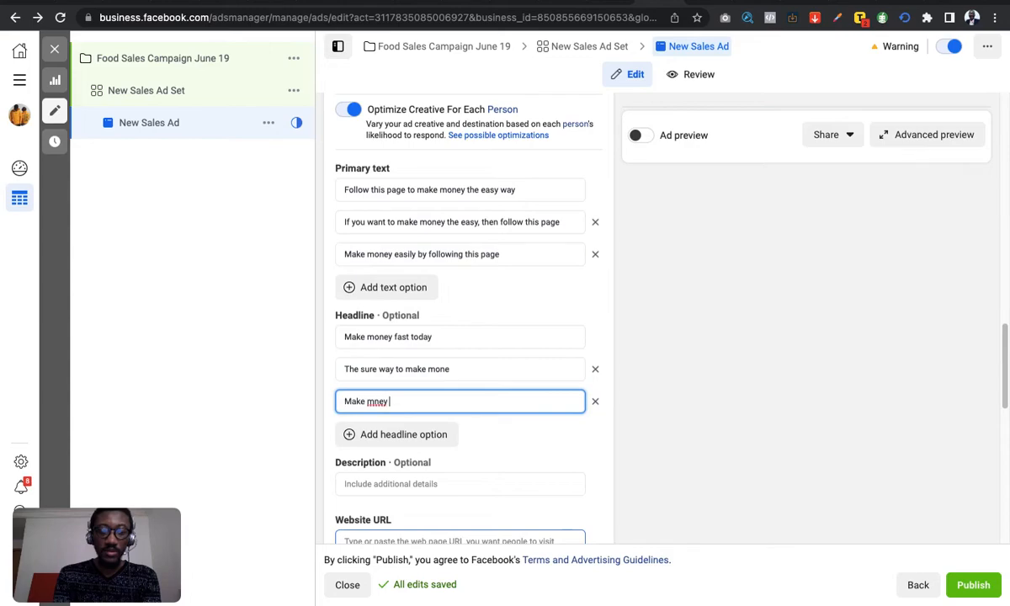
pyautogui.write(' today')
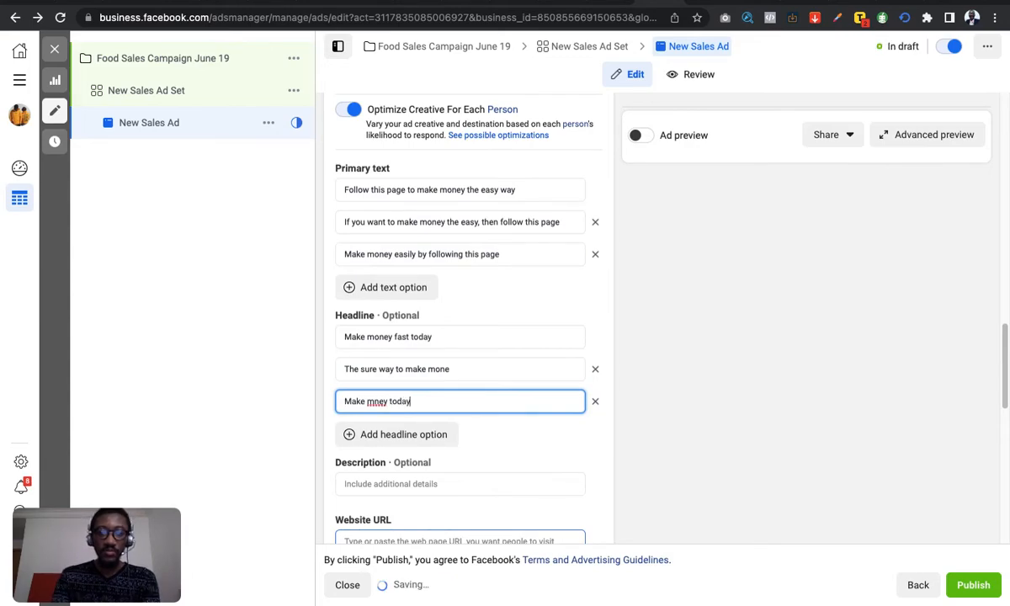
pyautogui.click(376, 402)
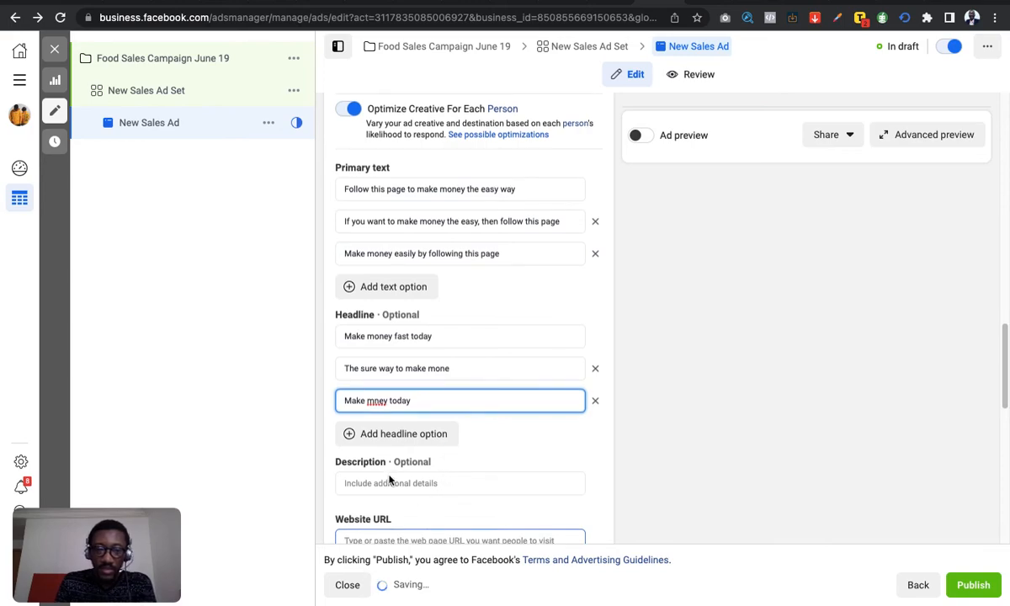
pyautogui.scroll(-2, 392, 484)
pyautogui.write('o')
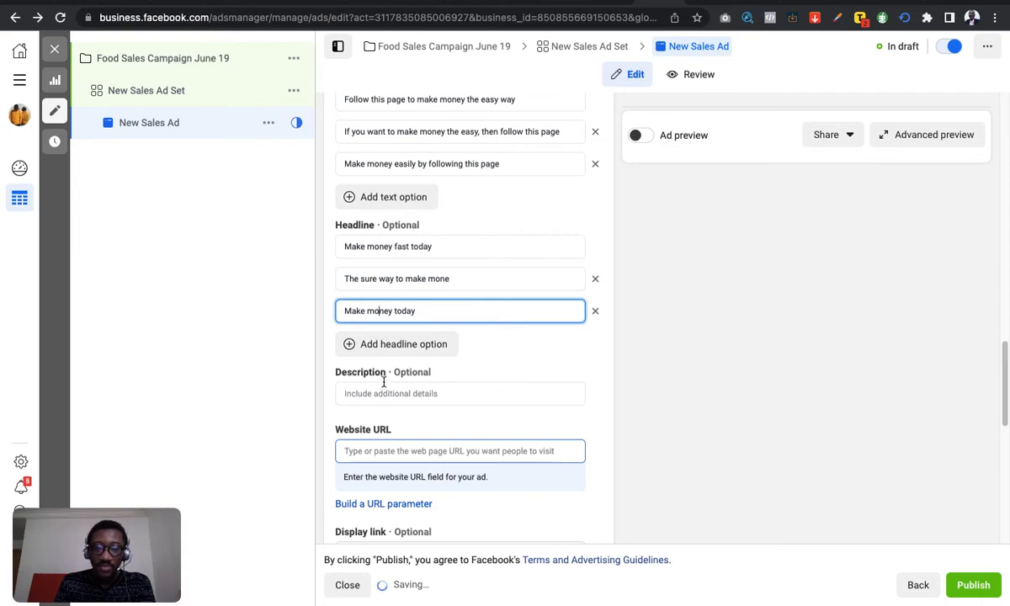
# - Review the ad's media, primary texts and headlines, along with its description, website URL, display link, call to action and tracking settings
pyautogui.scroll(3, 526, 382)
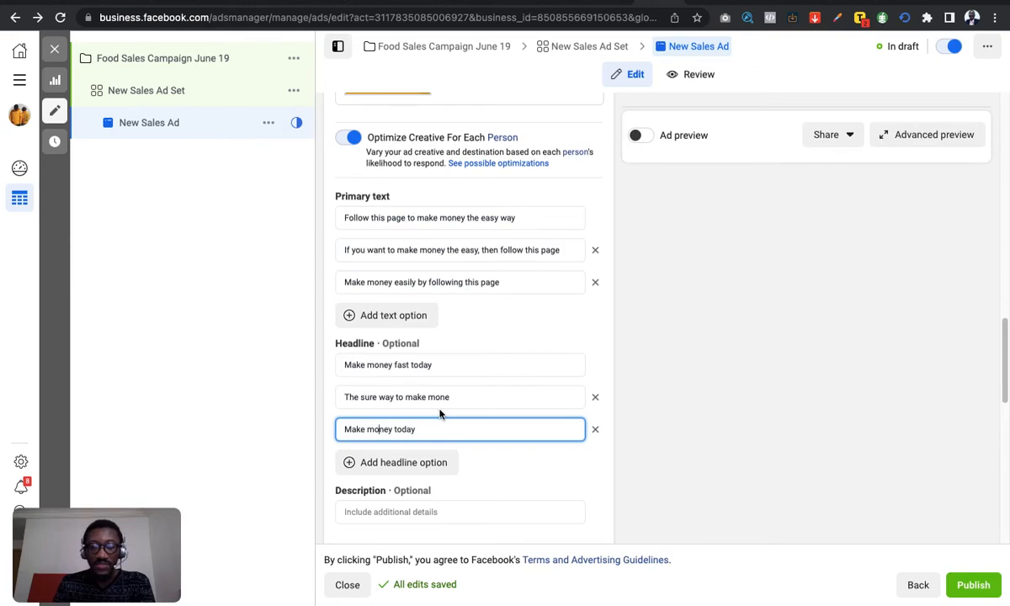
pyautogui.scroll(-1, 383, 343)
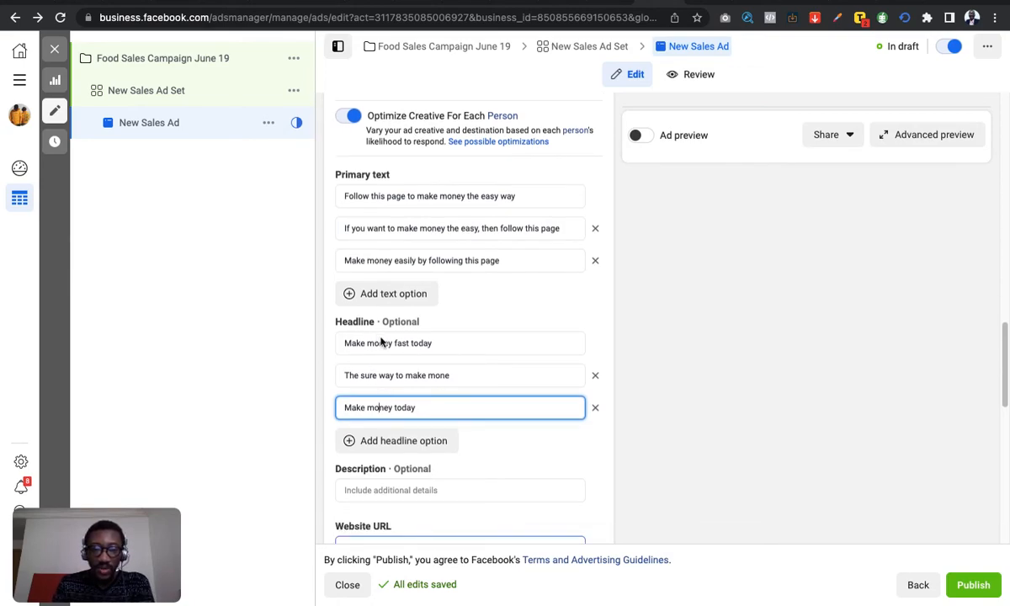
pyautogui.scroll(-2, 473, 391)
pyautogui.scroll(-4, 473, 391)
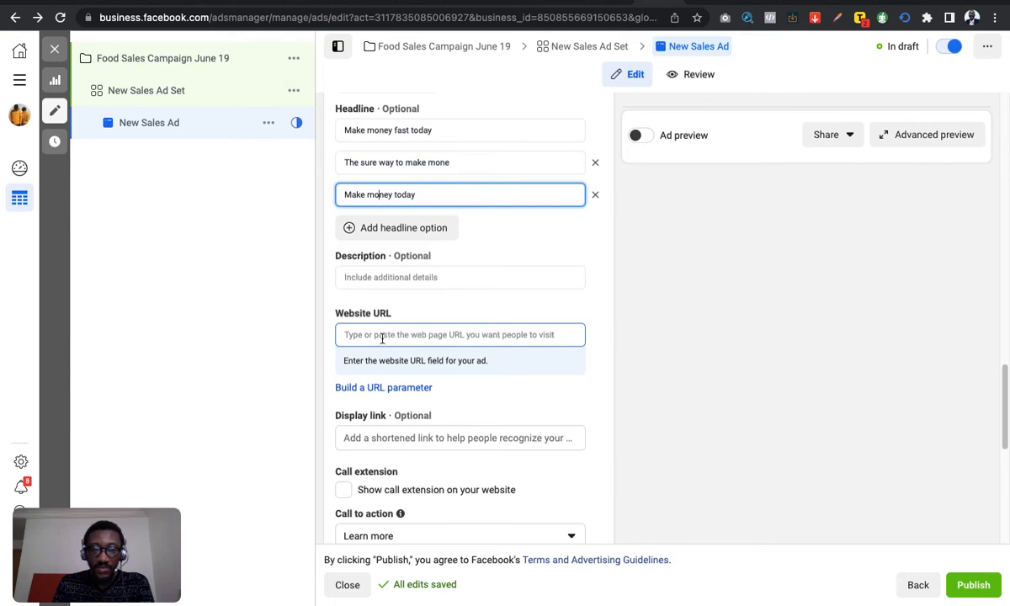
pyautogui.scroll(-7, 455, 333)
pyautogui.scroll(3, 451, 336)
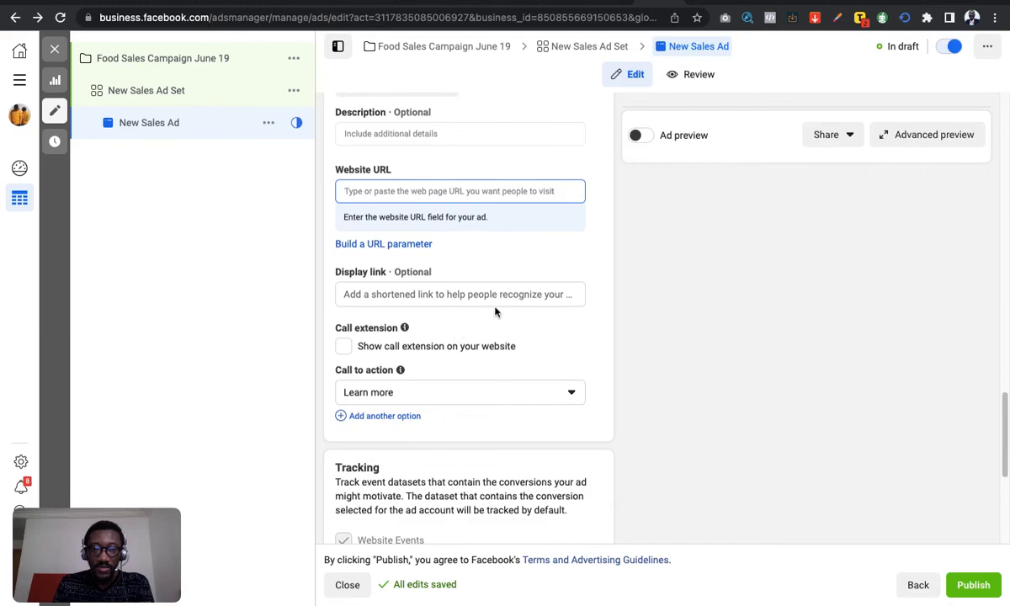
pyautogui.scroll(-1, 416, 377)
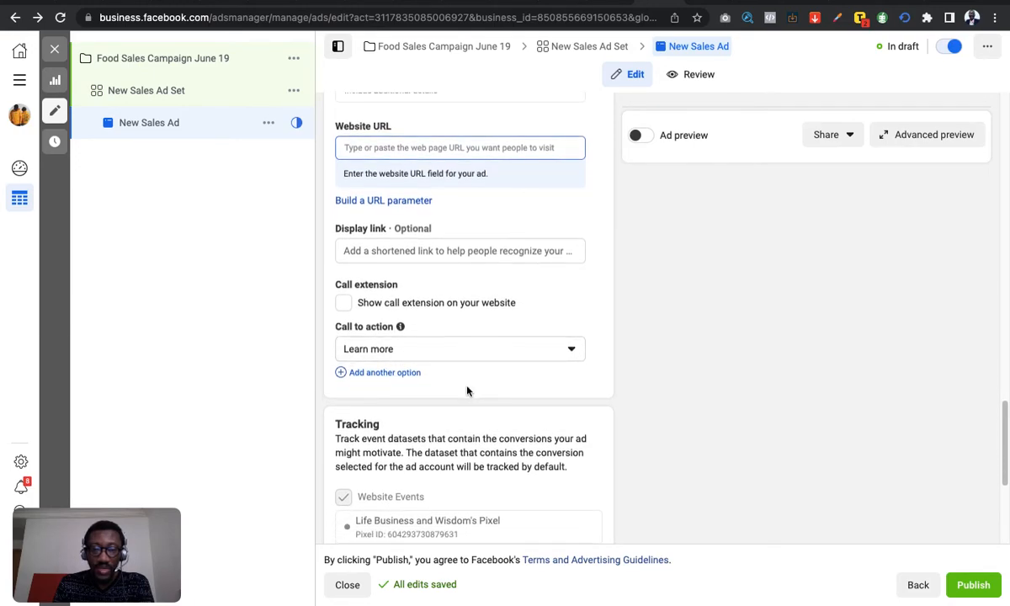
pyautogui.scroll(-3, 469, 375)
pyautogui.scroll(-1, 468, 389)
pyautogui.scroll(10, 467, 390)
pyautogui.scroll(-5, 467, 390)
pyautogui.scroll(-12, 467, 389)
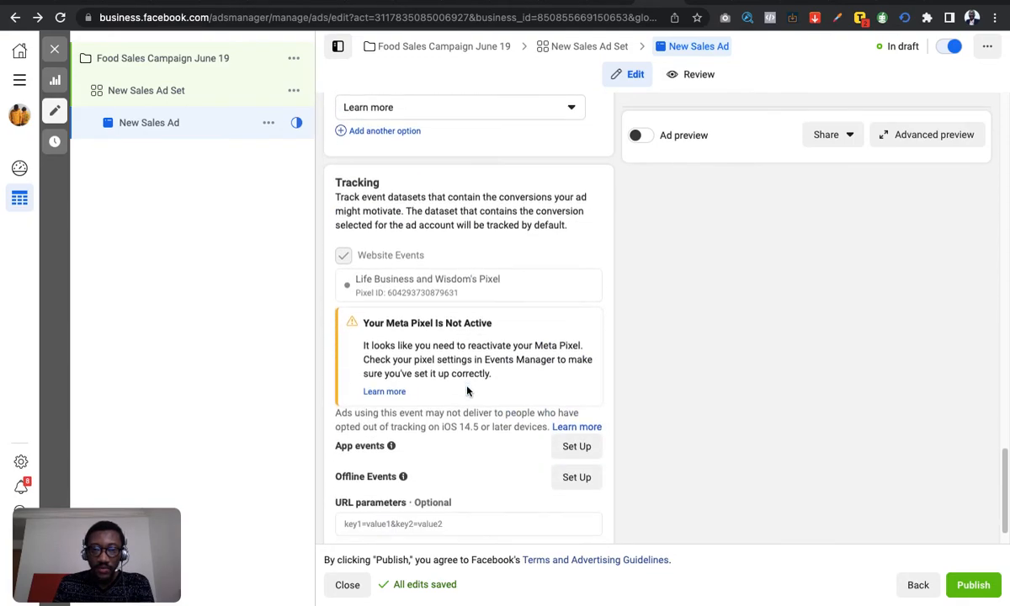
pyautogui.scroll(10, 467, 387)
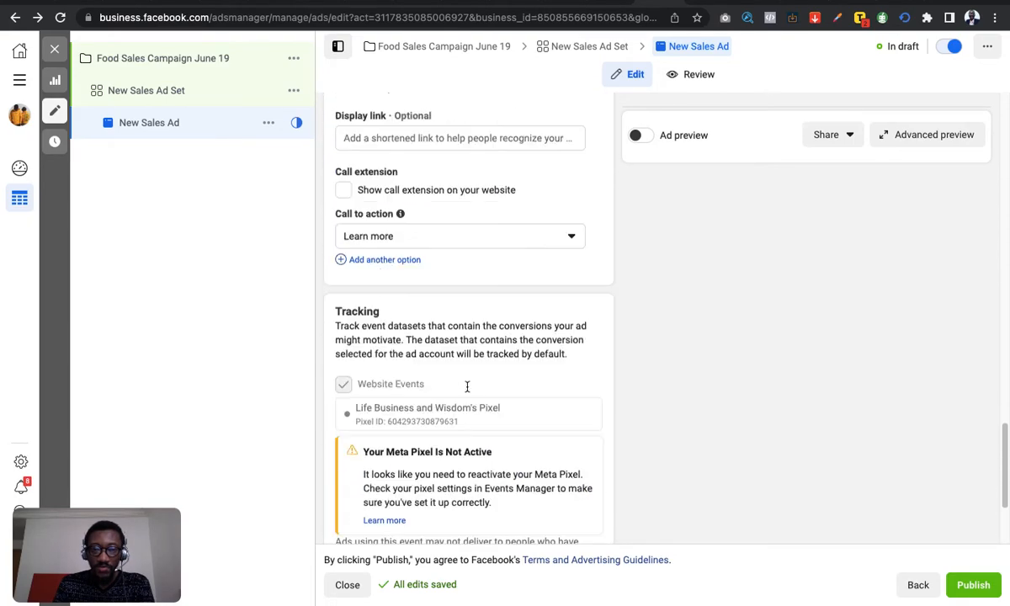
pyautogui.scroll(1, 467, 386)
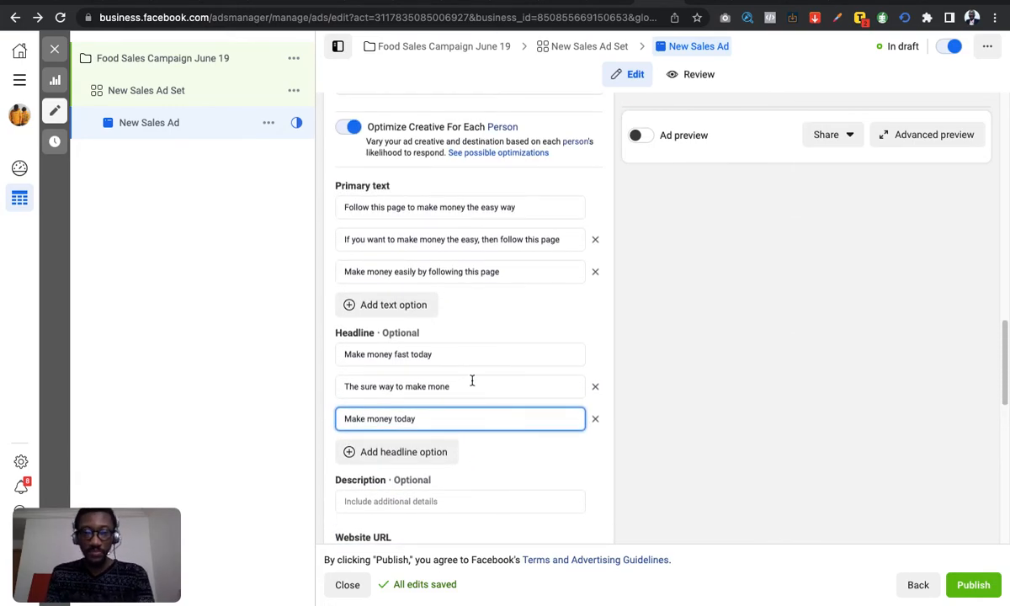
pyautogui.scroll(2, 467, 387)
pyautogui.scroll(3, 472, 380)
pyautogui.scroll(-3, 469, 382)
pyautogui.scroll(1, 473, 385)
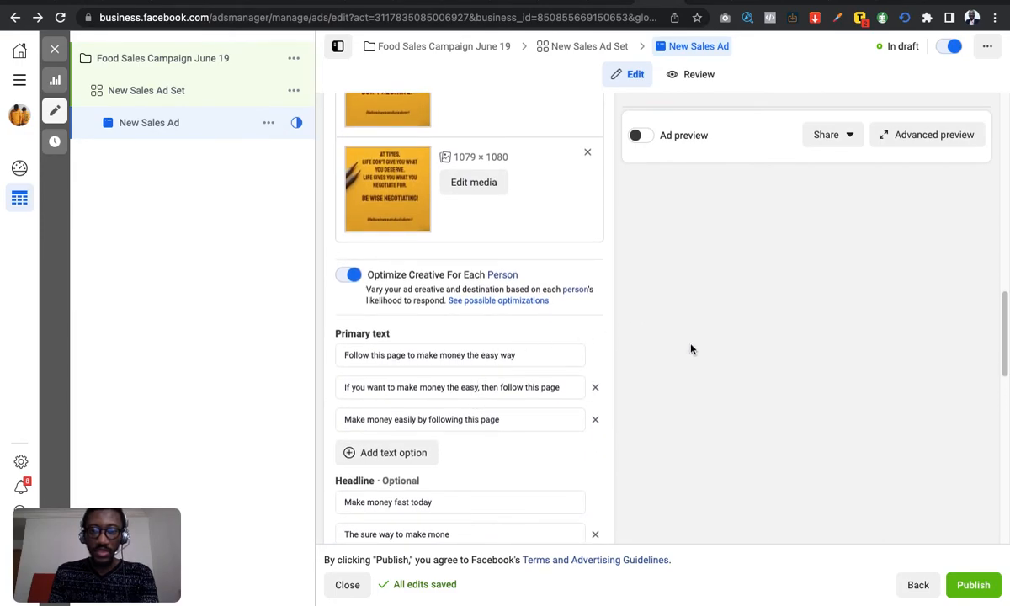
pyautogui.scroll(-1, 694, 337)
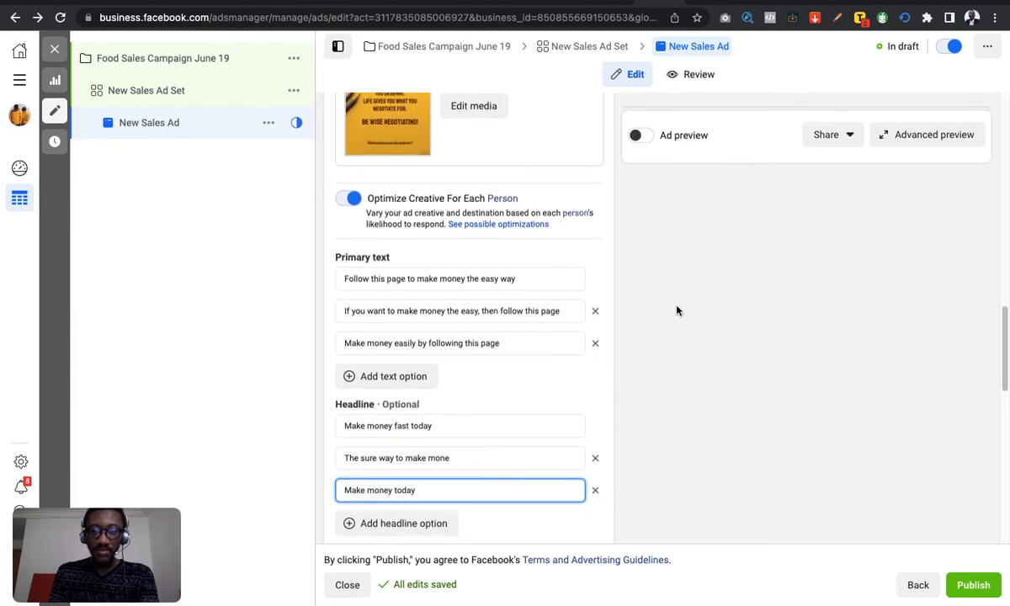
pyautogui.scroll(-5, 441, 353)
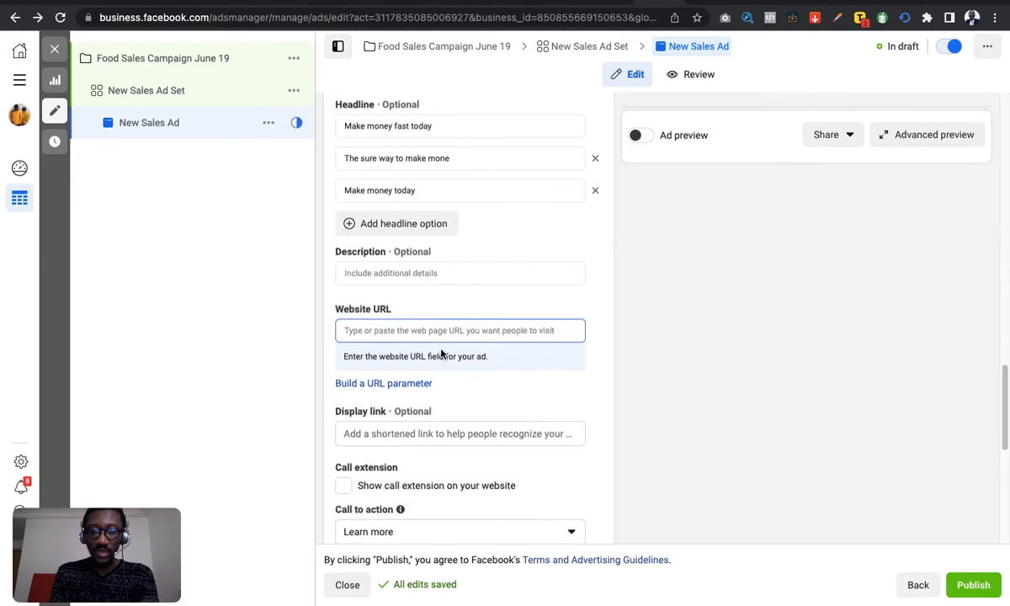
pyautogui.scroll(-3, 442, 353)
pyautogui.scroll(8, 442, 352)
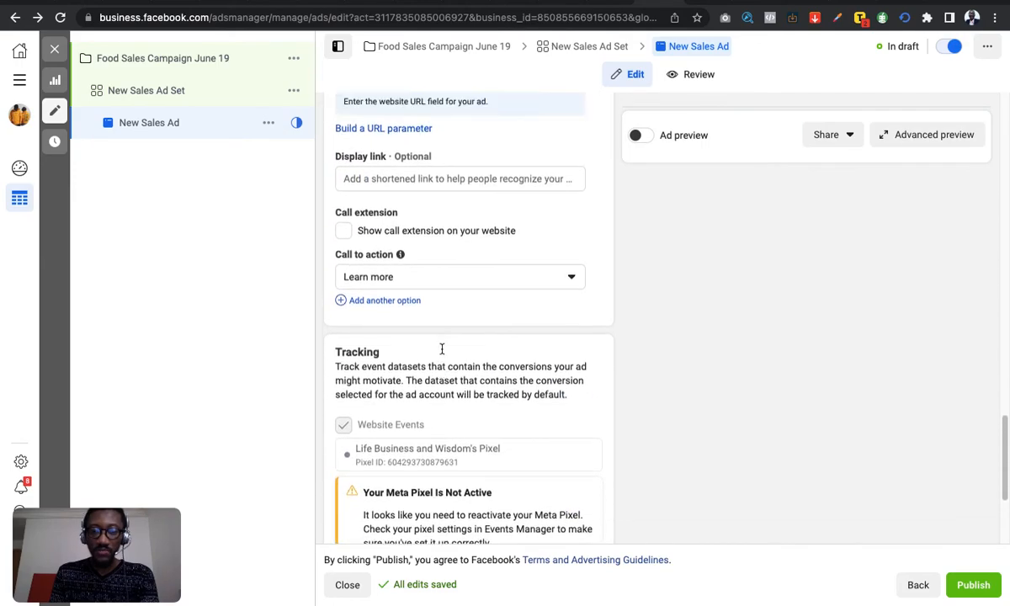
# - Turn on the ad preview for New Sales Ad
pyautogui.scroll(10, 442, 348)
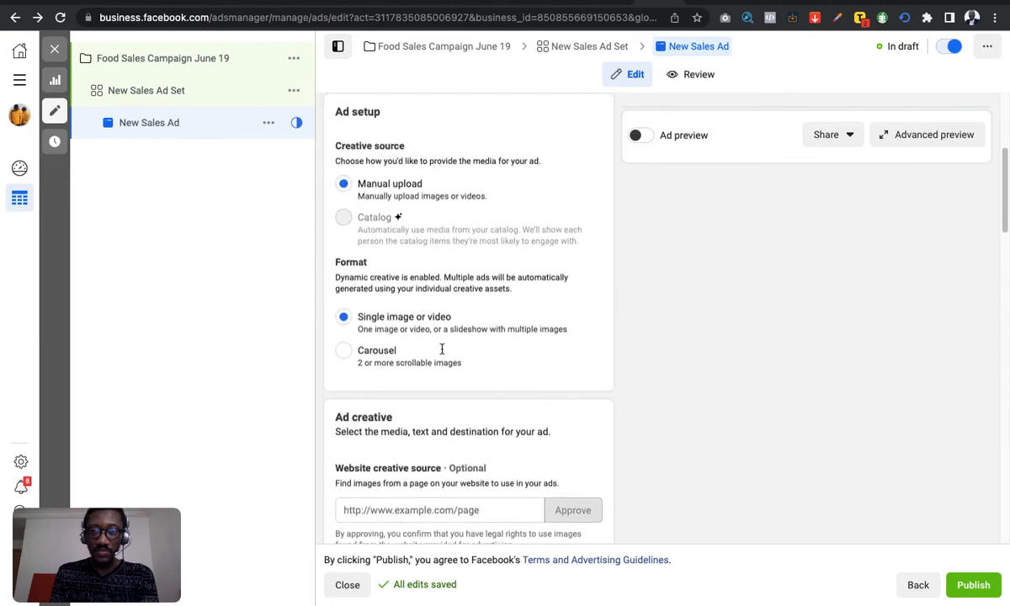
pyautogui.click(648, 140)
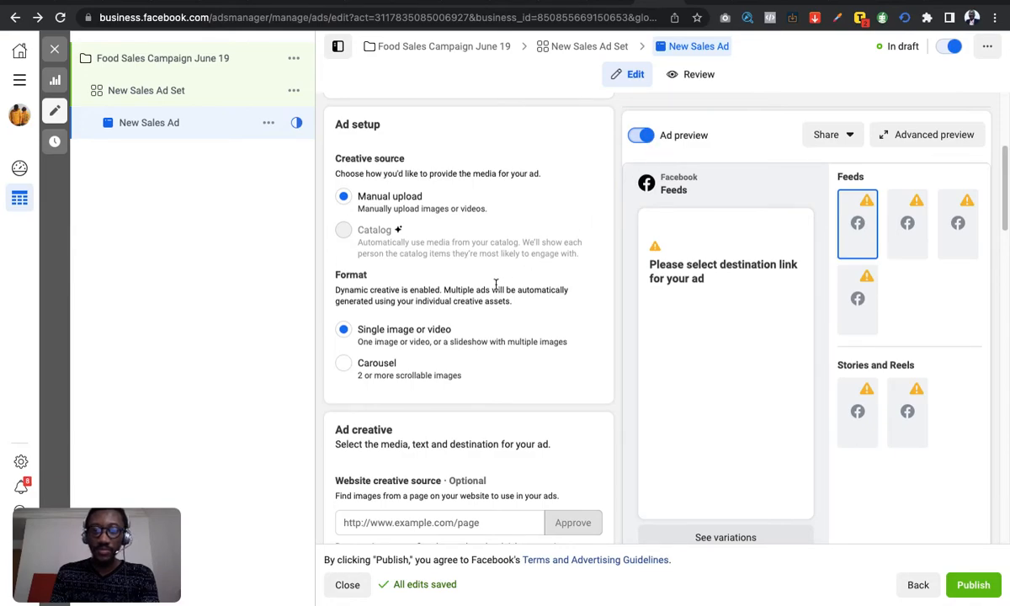
pyautogui.scroll(-2, 495, 285)
pyautogui.scroll(3, 497, 287)
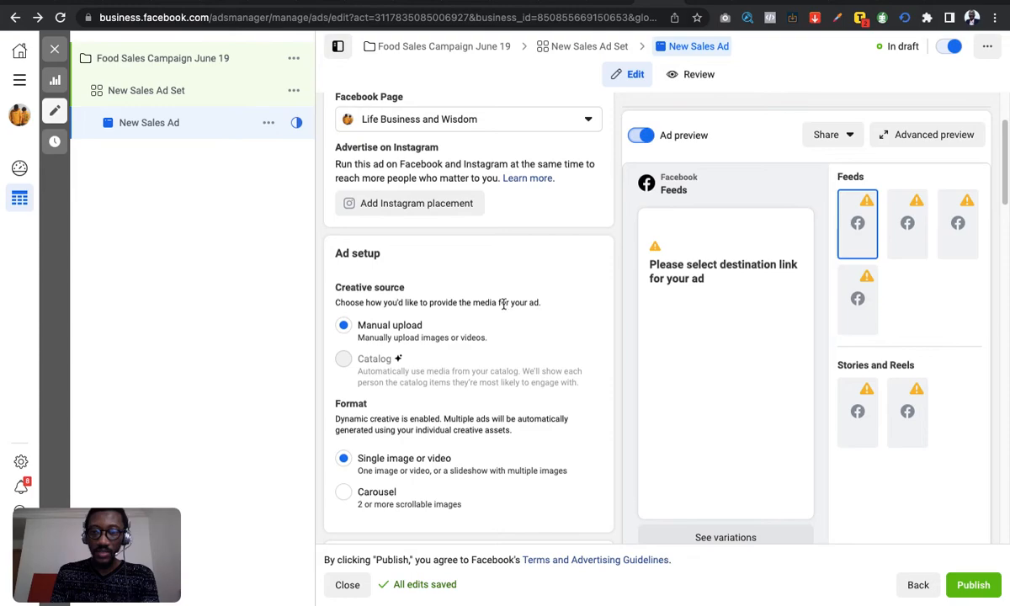
# - Enter the advertiser's website domain as the website creative source in the ad creative
pyautogui.scroll(-5, 501, 303)
pyautogui.click(444, 251)
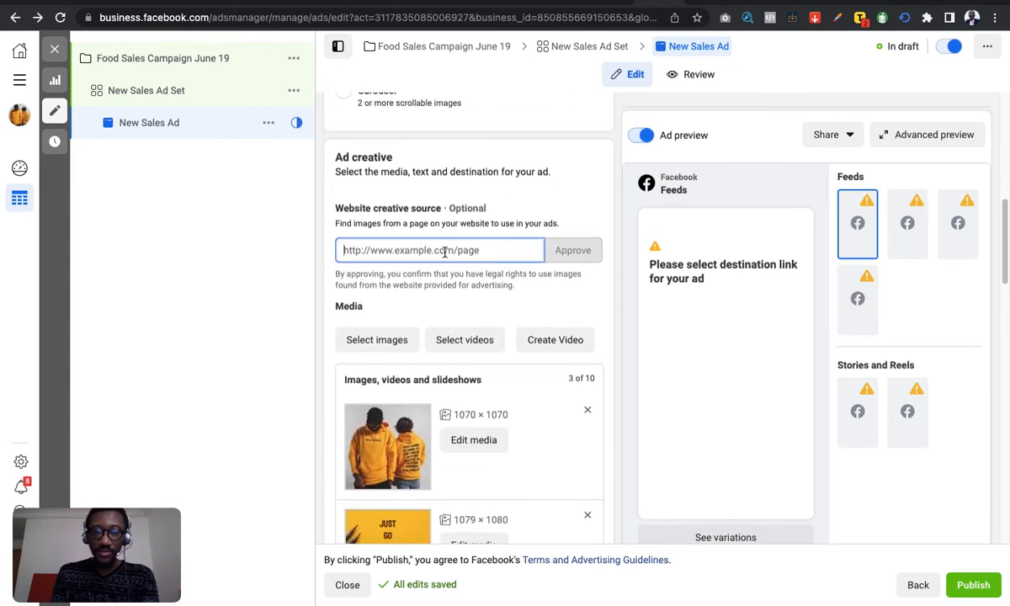
pyautogui.write('o')
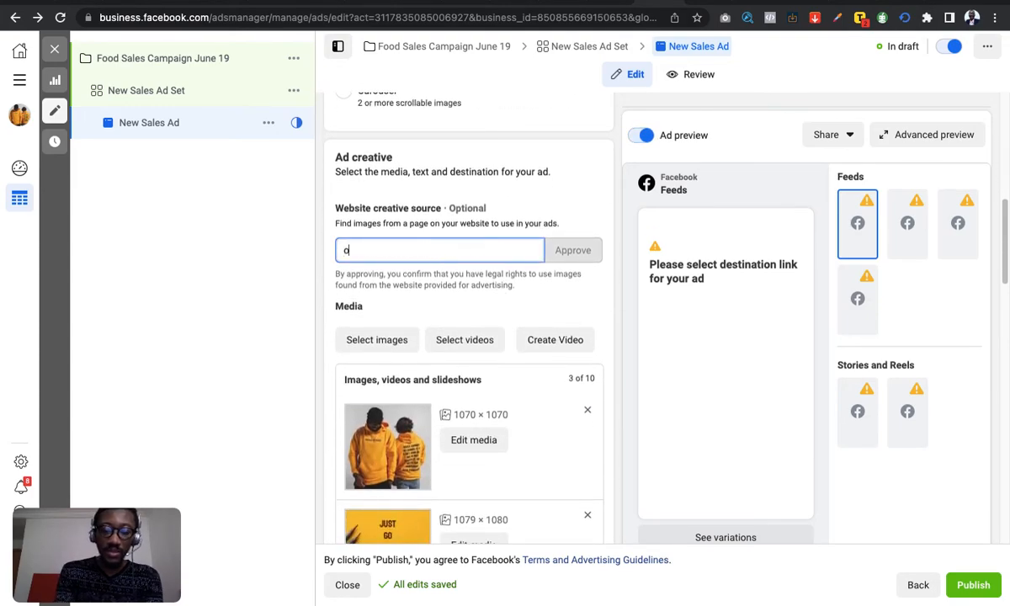
pyautogui.write('lusoladaniel.com')
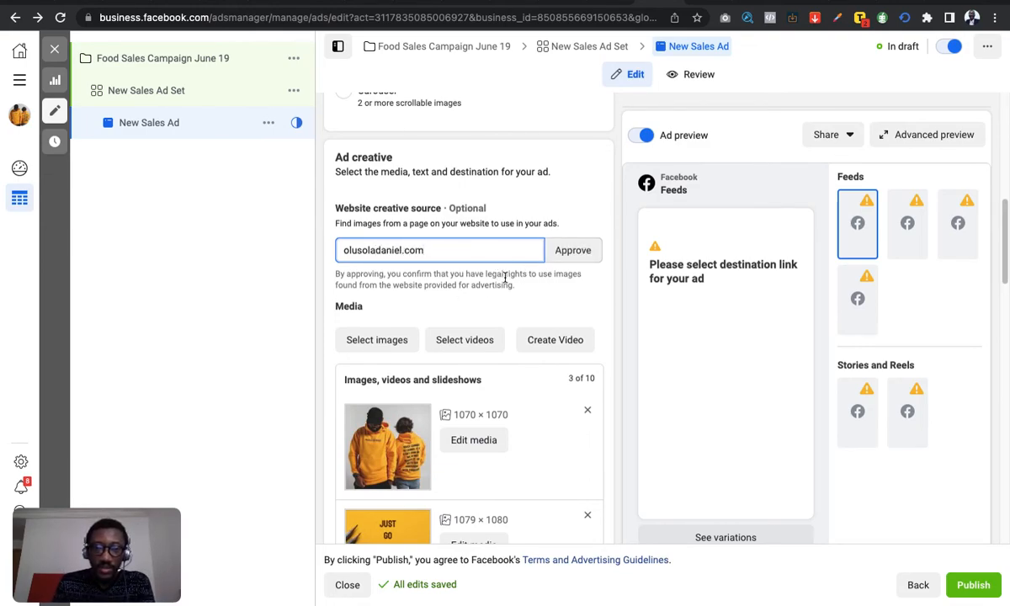
# - Move the domain from the website creative source to the ad's website URL, leaving the creative source empty
pyautogui.doubleClick(433, 249)
pyautogui.press('super+c')
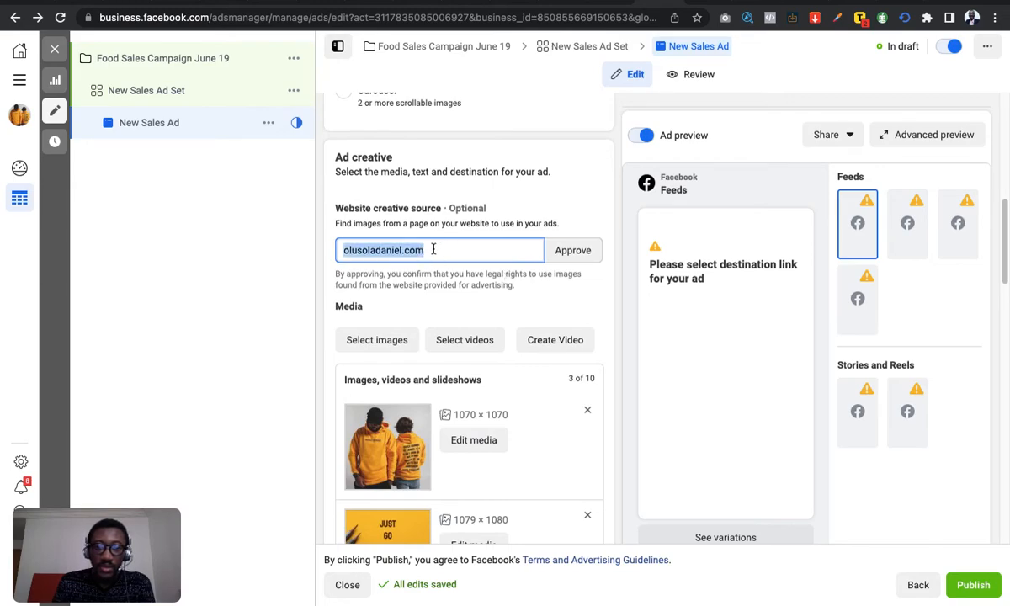
pyautogui.press('BackSpace')
pyautogui.scroll(-5, 474, 284)
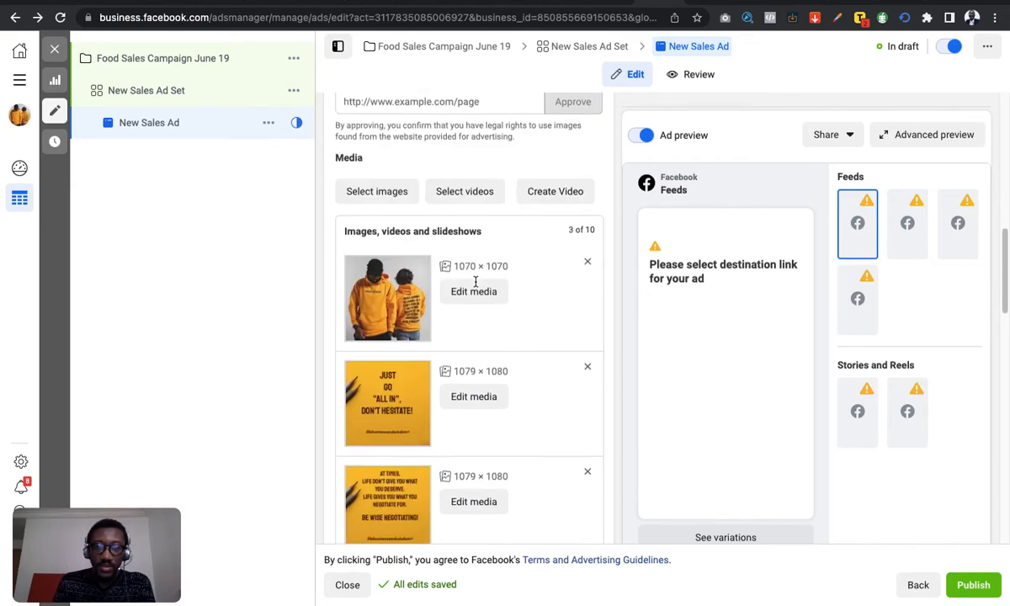
pyautogui.scroll(-7, 476, 286)
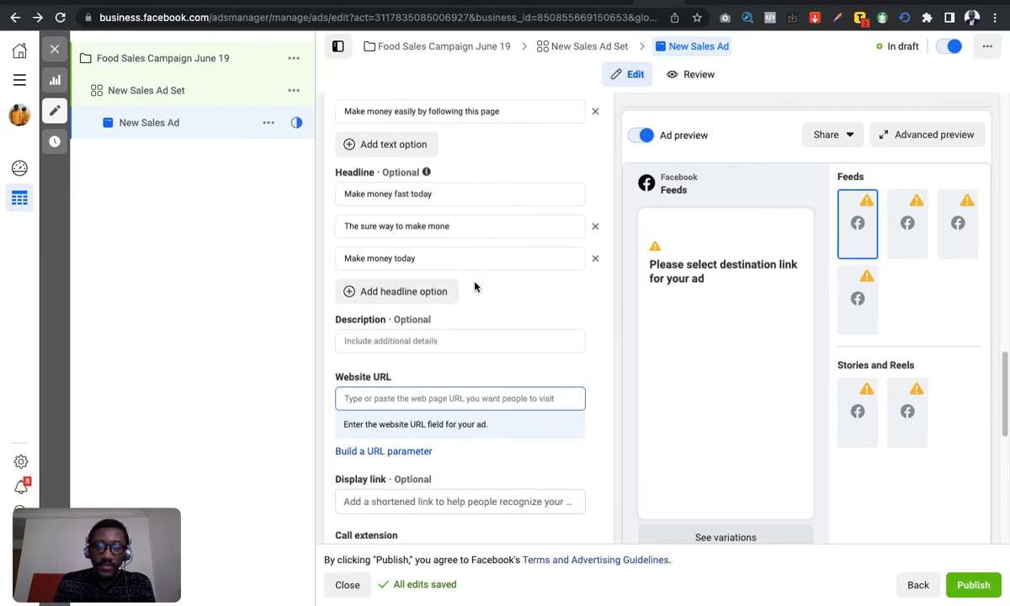
pyautogui.scroll(-1, 474, 287)
pyautogui.click(435, 275)
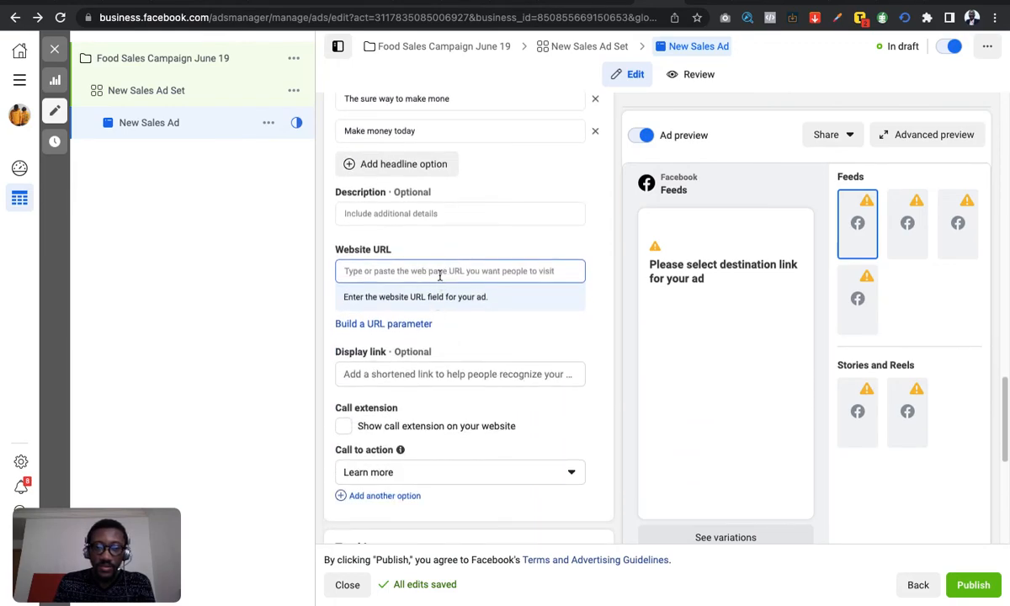
pyautogui.press('super+v')
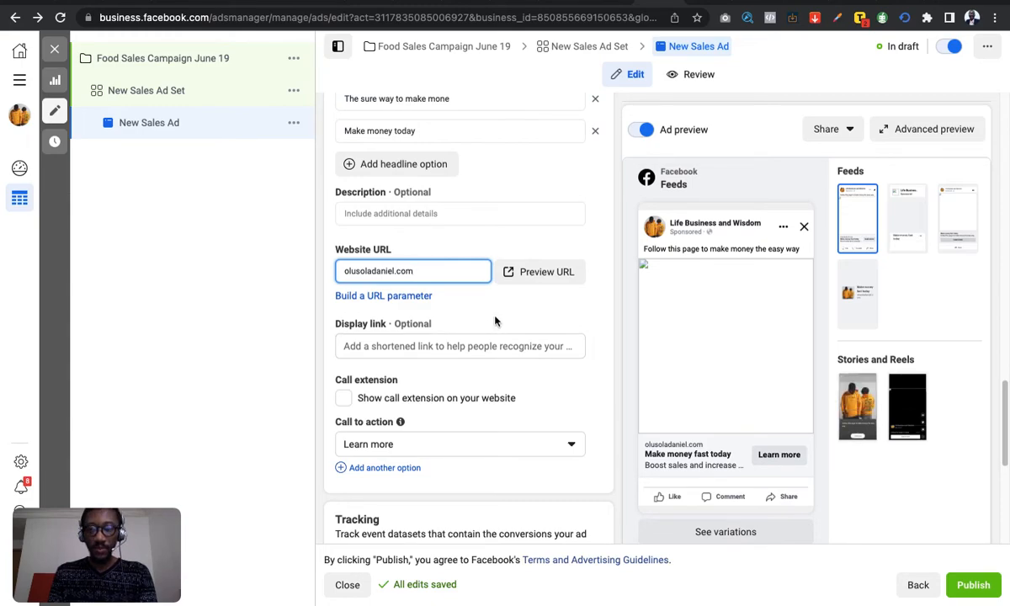
# - Open the ad's Facebook Feeds variations in the advanced preview
pyautogui.scroll(1, 570, 322)
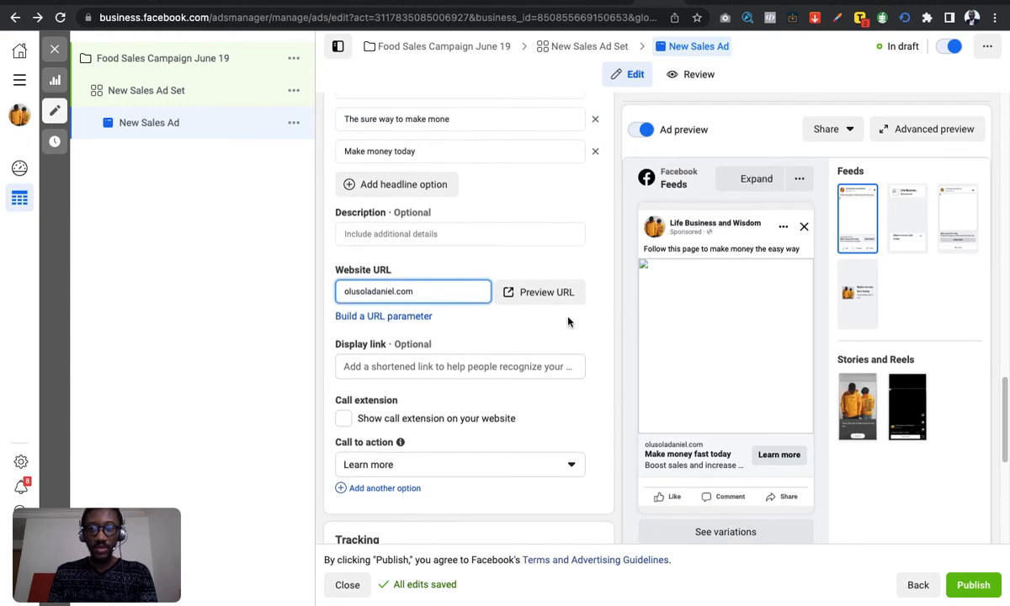
pyautogui.scroll(-5, 568, 322)
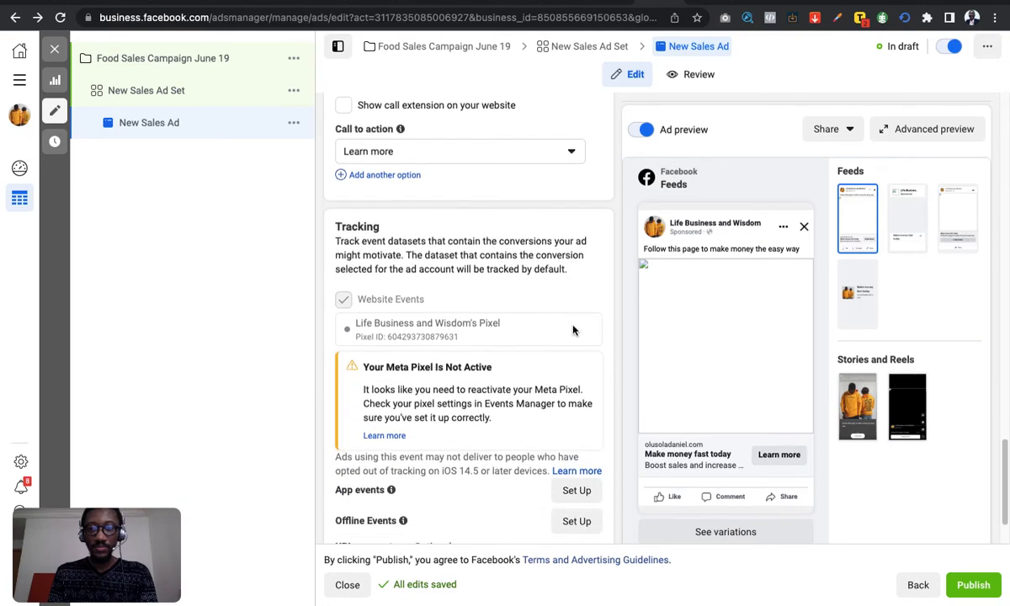
pyautogui.scroll(10, 573, 330)
pyautogui.scroll(-2, 685, 392)
pyautogui.scroll(-2, 776, 473)
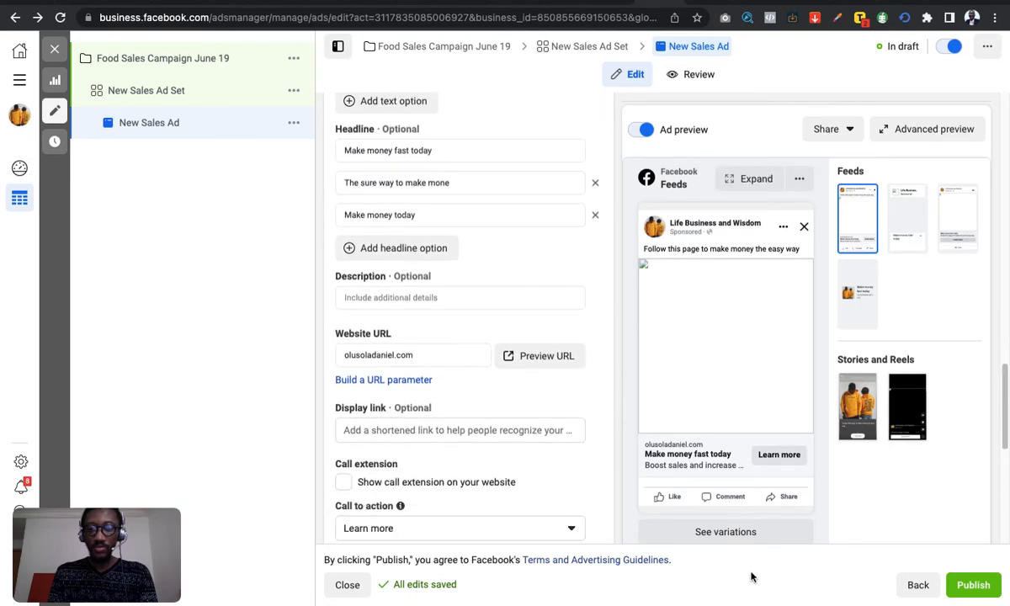
pyautogui.click(727, 533)
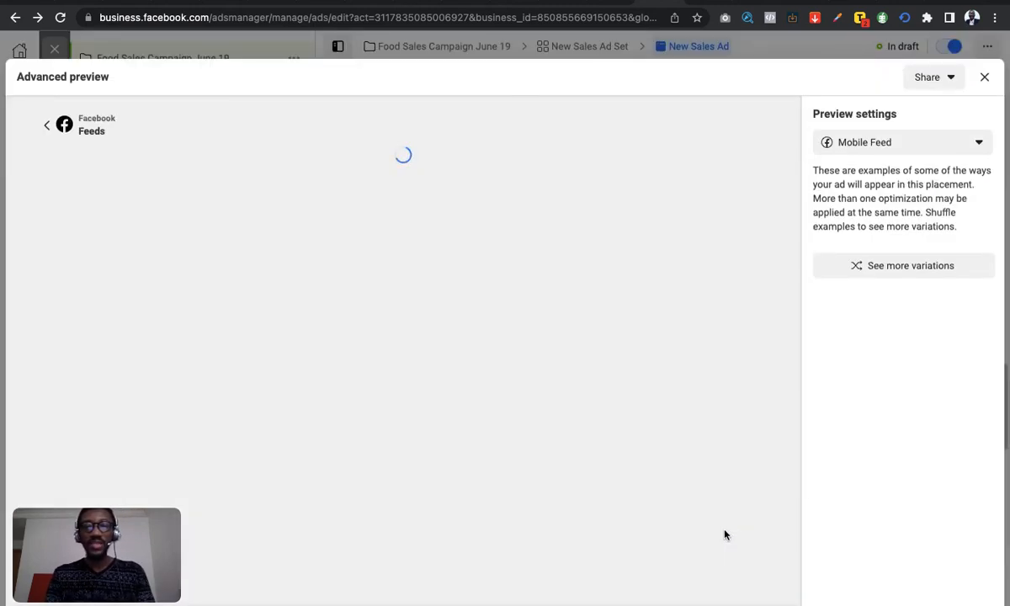
# - Compare how images, primary texts and headlines are combined across the Mobile Feed variations, and close the advanced preview
pyautogui.moveTo(168, 524); pyautogui.dragTo(900, 343)
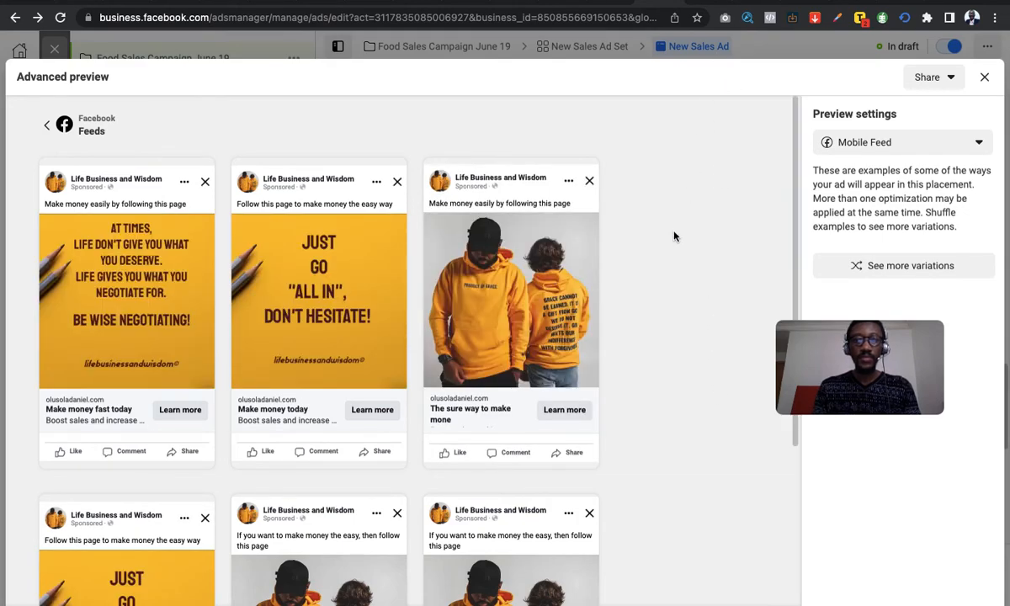
pyautogui.scroll(-2, 637, 283)
pyautogui.scroll(1, 637, 283)
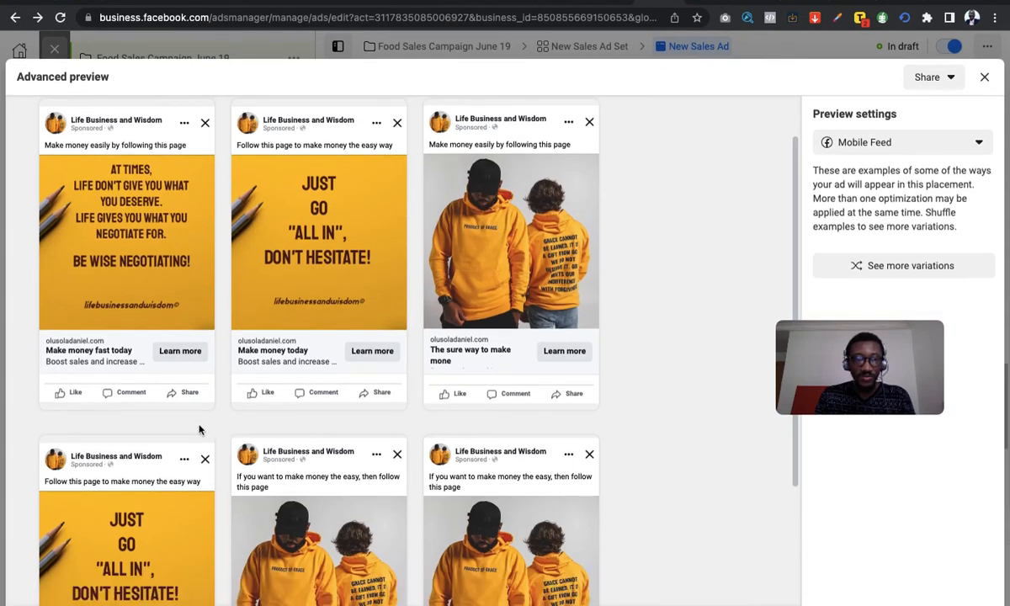
pyautogui.scroll(-1, 153, 431)
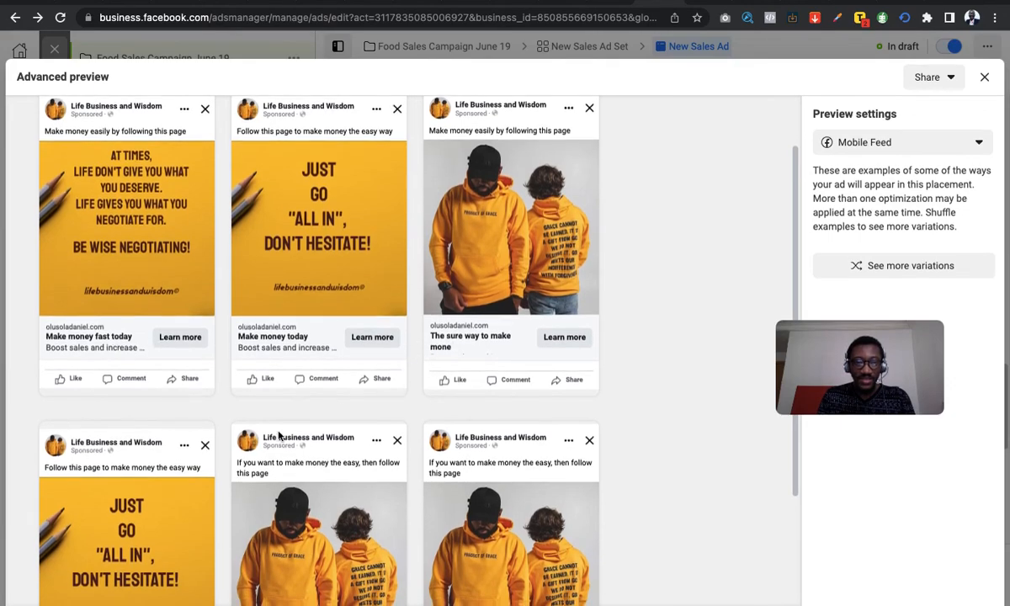
pyautogui.scroll(-3, 150, 465)
pyautogui.scroll(-1, 431, 503)
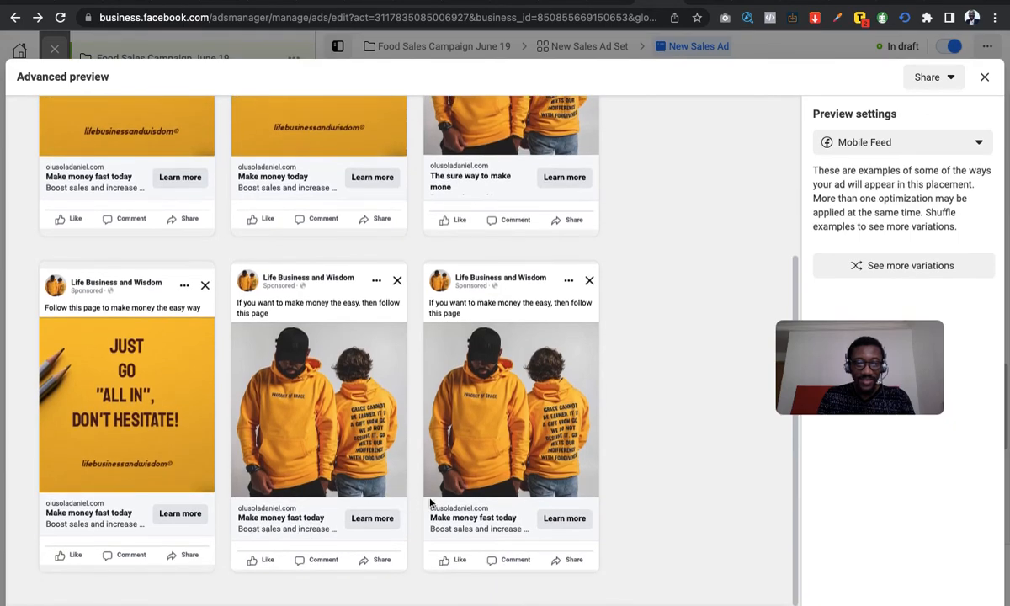
pyautogui.scroll(3, 133, 477)
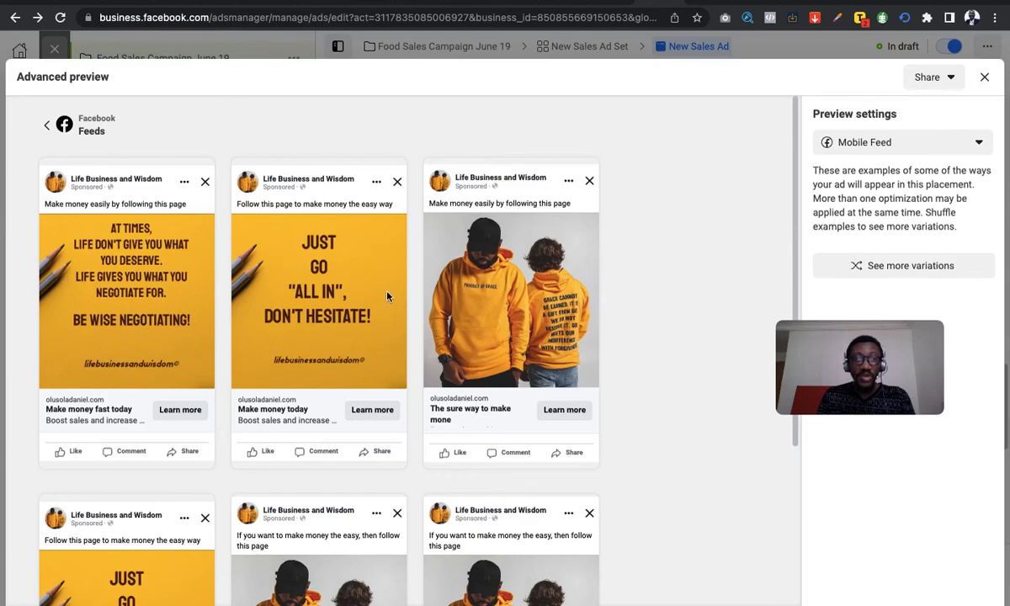
pyautogui.scroll(-2, 420, 354)
pyautogui.scroll(2, 419, 352)
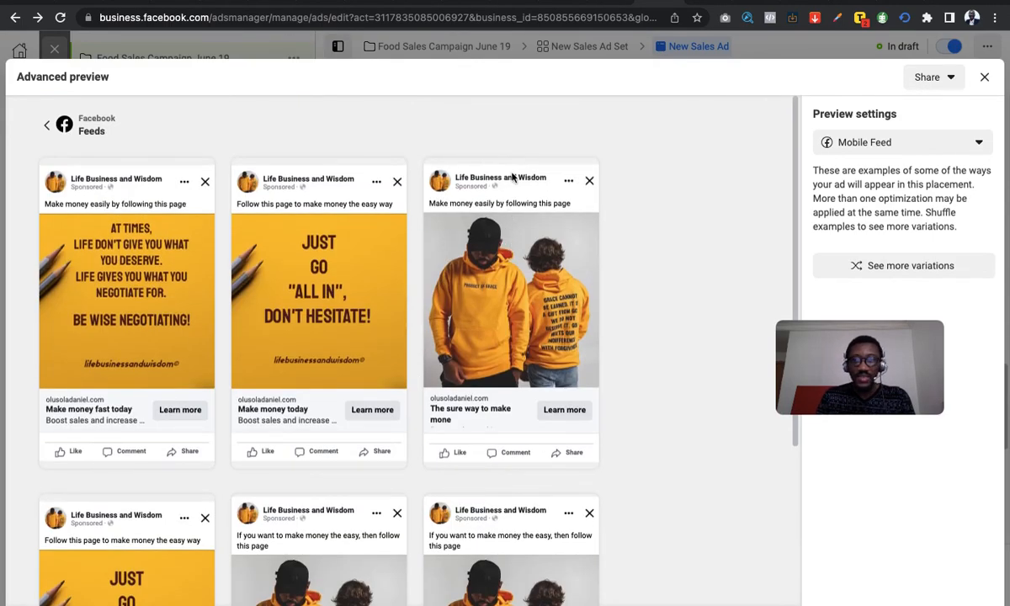
pyautogui.click(983, 78)
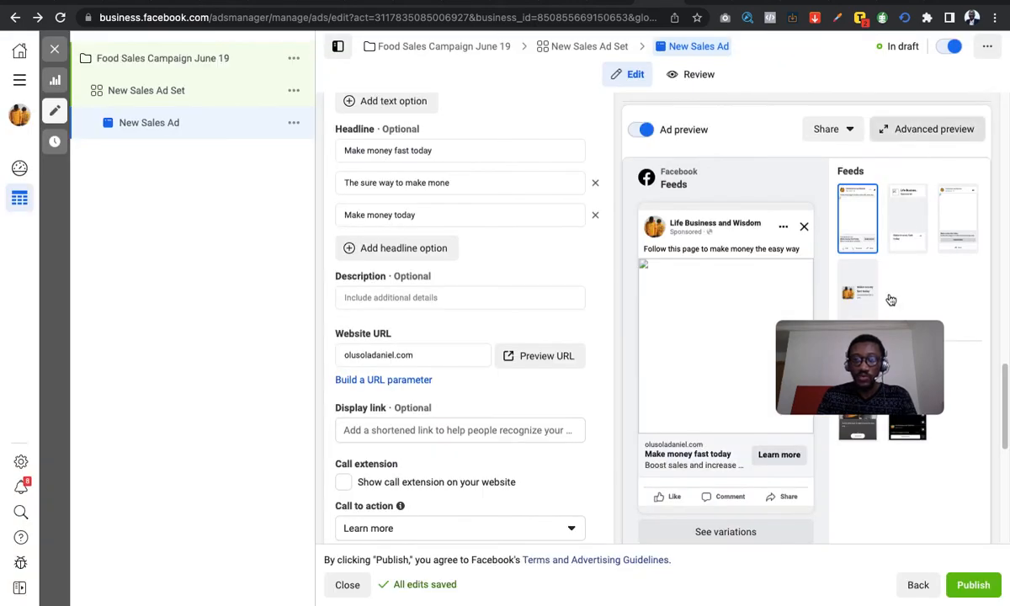
# - Check the ad's media, primary texts, headlines, website URL, call to action and tracking settings alongside the Facebook Feeds preview
pyautogui.moveTo(886, 336); pyautogui.dragTo(192, 307)
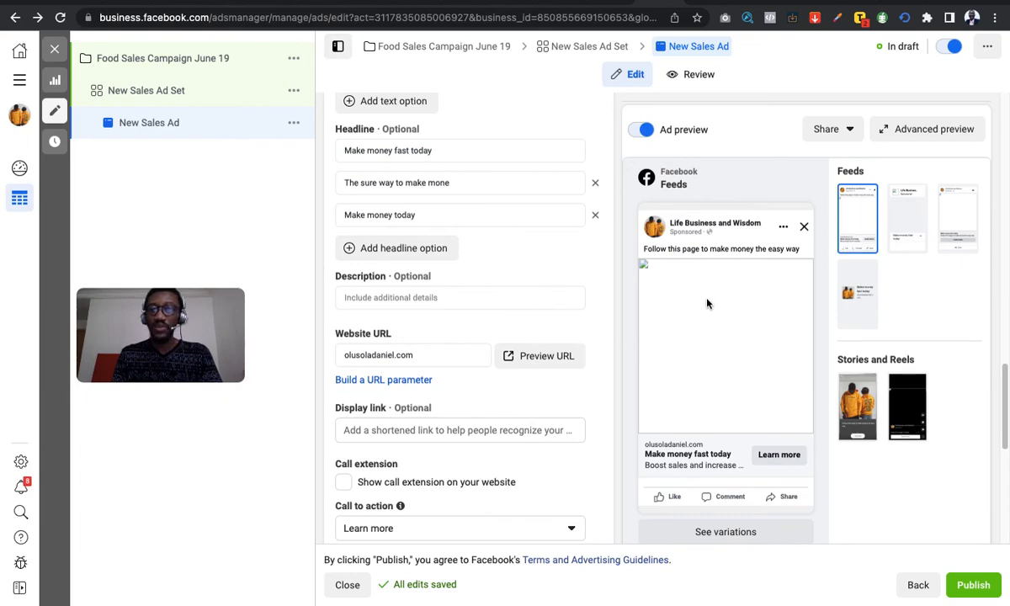
pyautogui.scroll(-1, 665, 256)
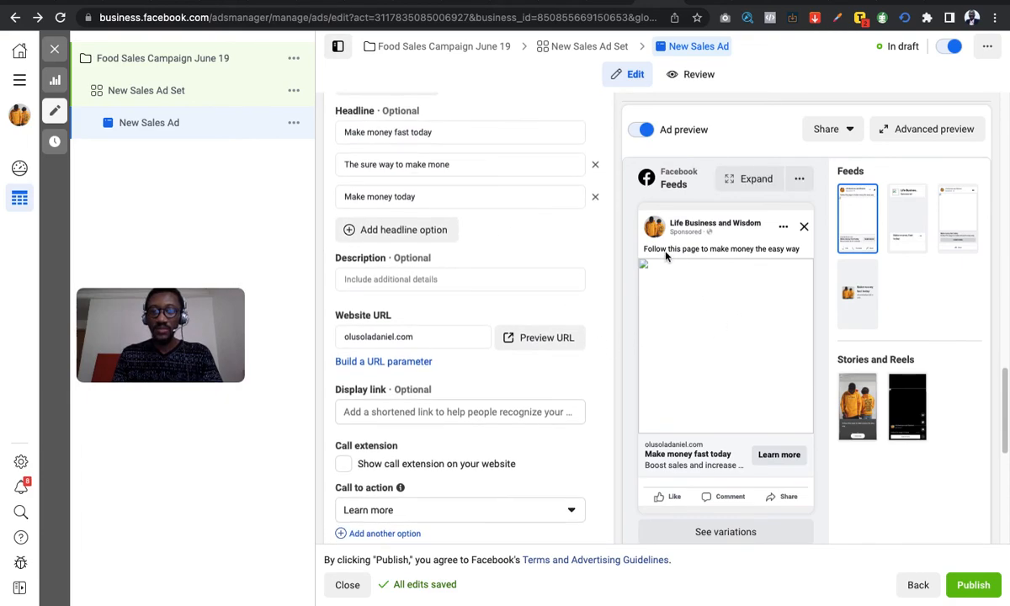
pyautogui.scroll(1, 676, 280)
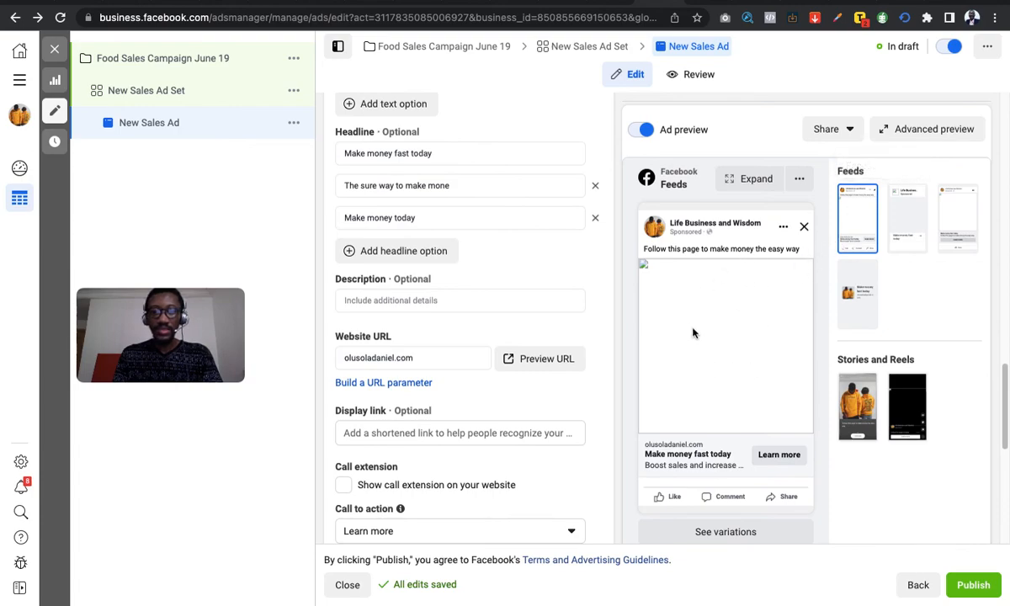
pyautogui.scroll(-10, 514, 386)
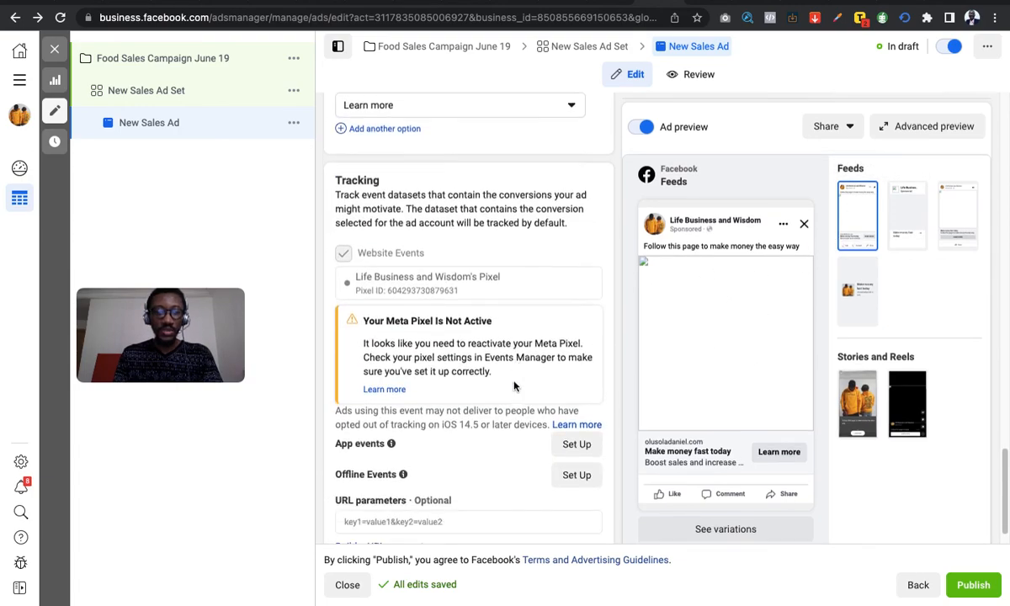
pyautogui.scroll(10, 514, 386)
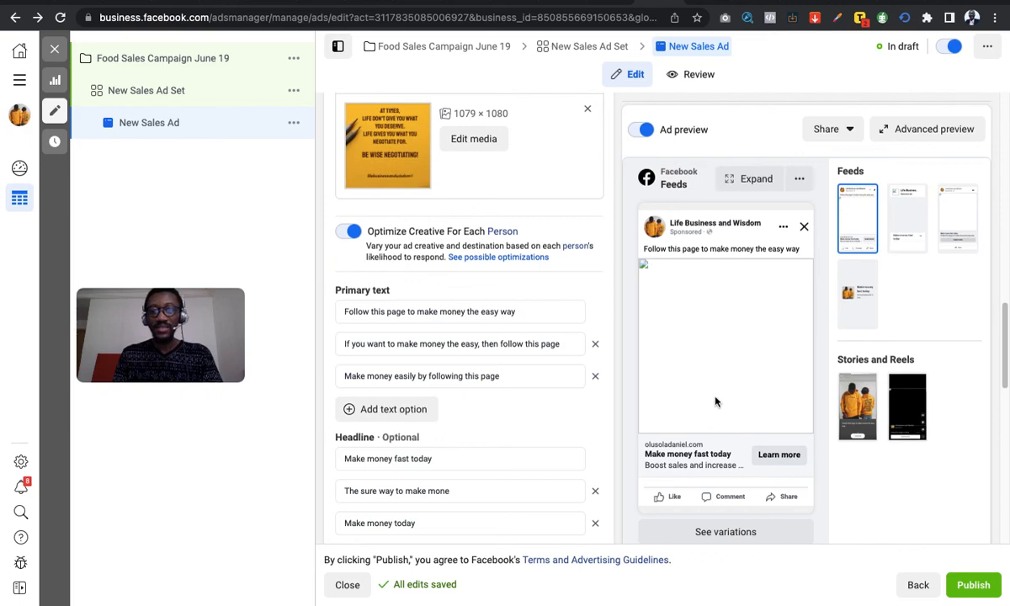
pyautogui.scroll(3, 787, 411)
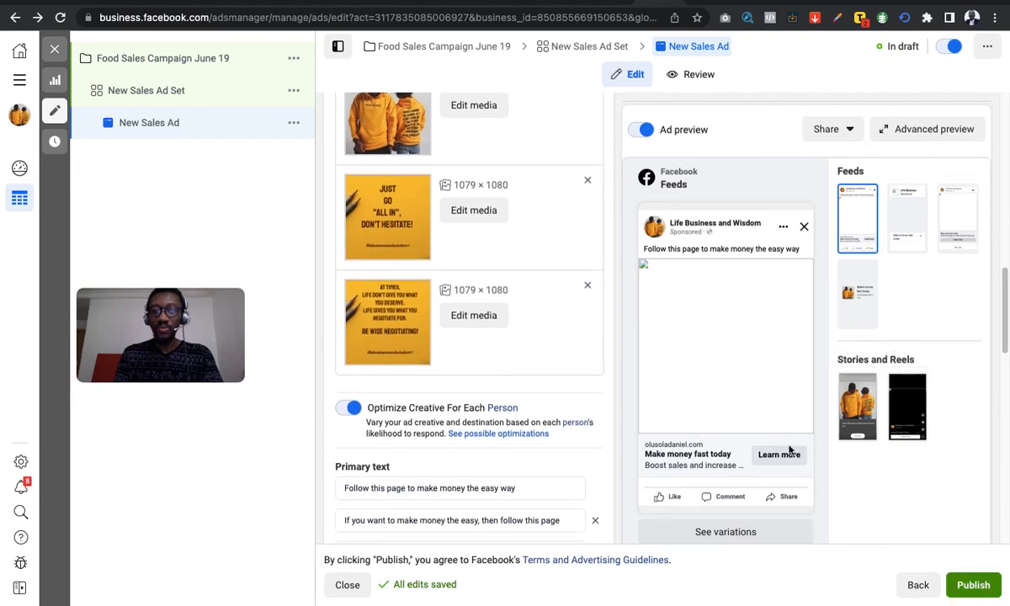
pyautogui.scroll(2, 651, 423)
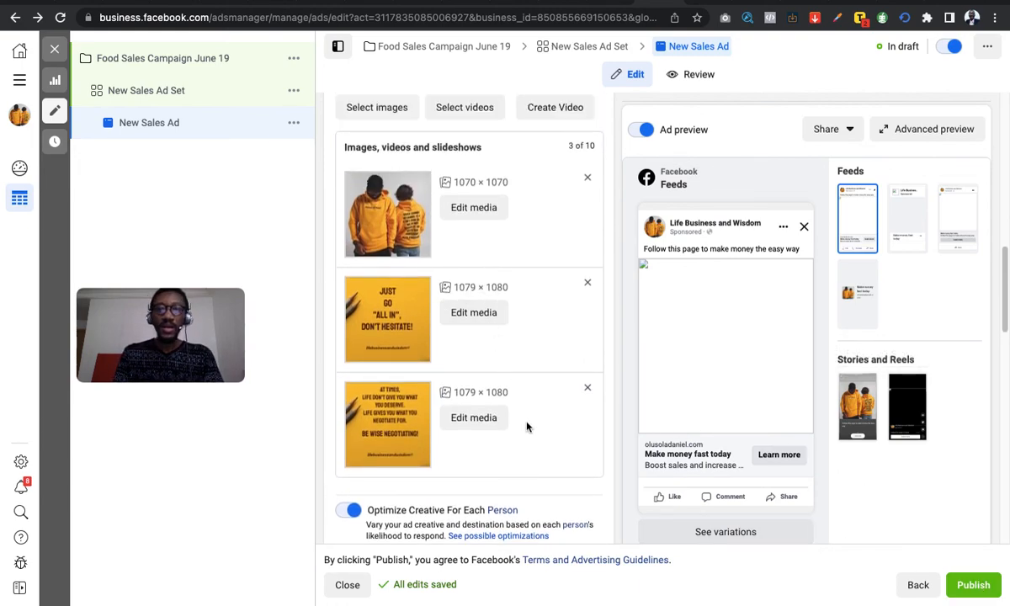
pyautogui.scroll(-5, 526, 427)
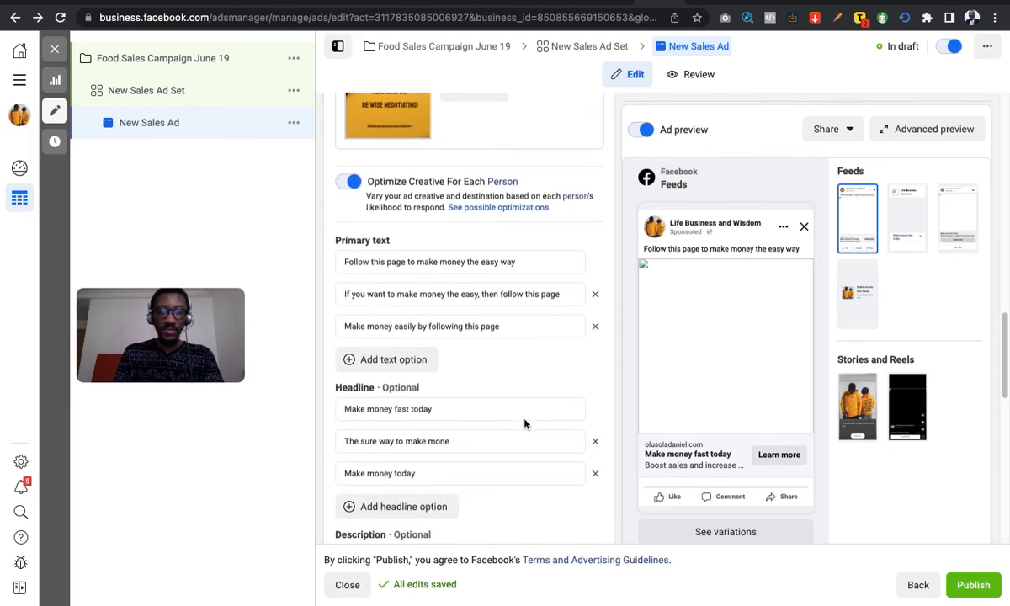
pyautogui.scroll(-6, 524, 423)
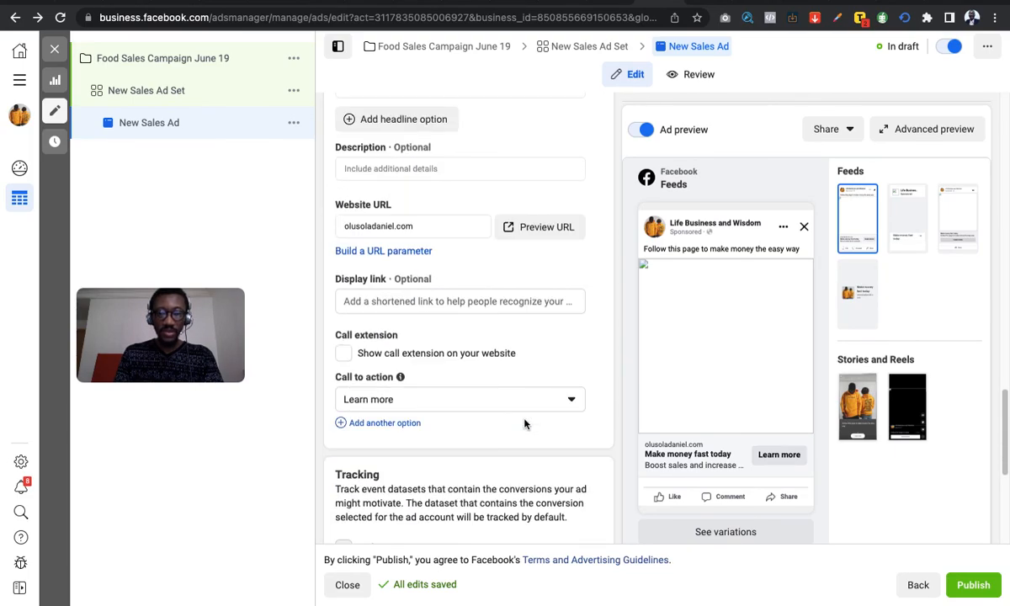
pyautogui.scroll(-3, 524, 423)
pyautogui.scroll(-3, 524, 423)
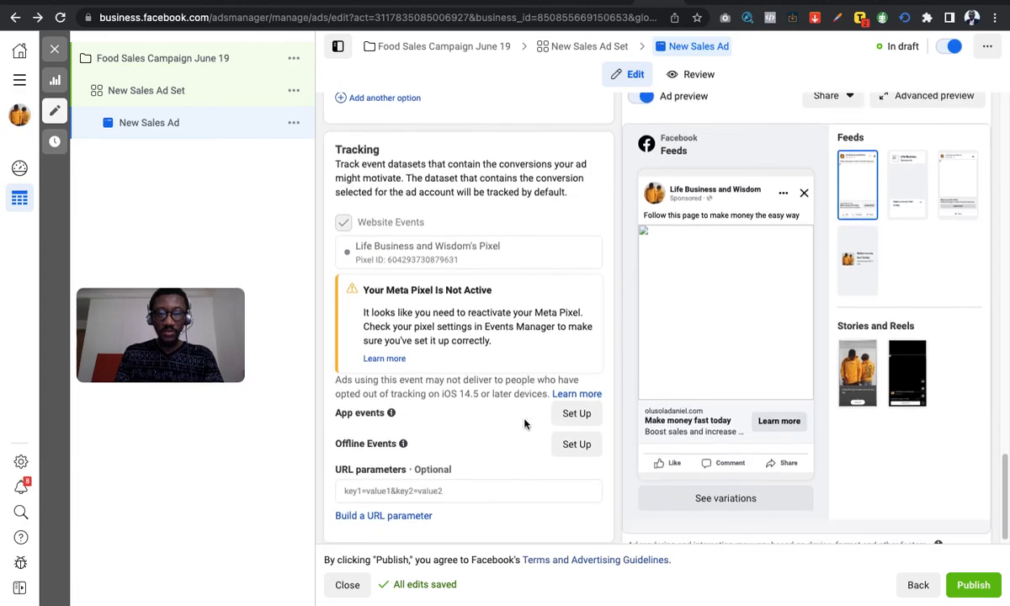
pyautogui.scroll(6, 525, 424)
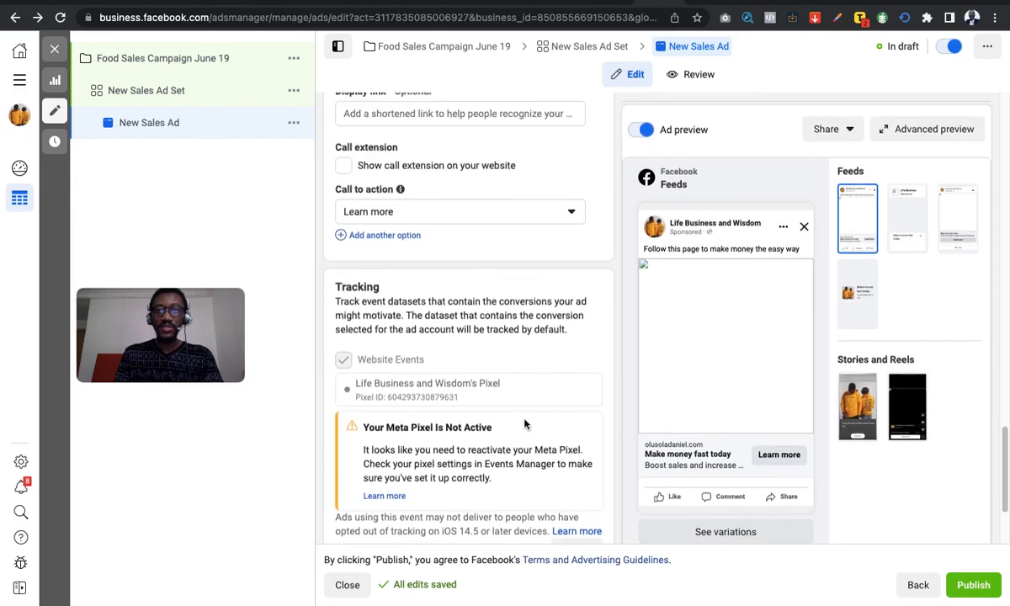